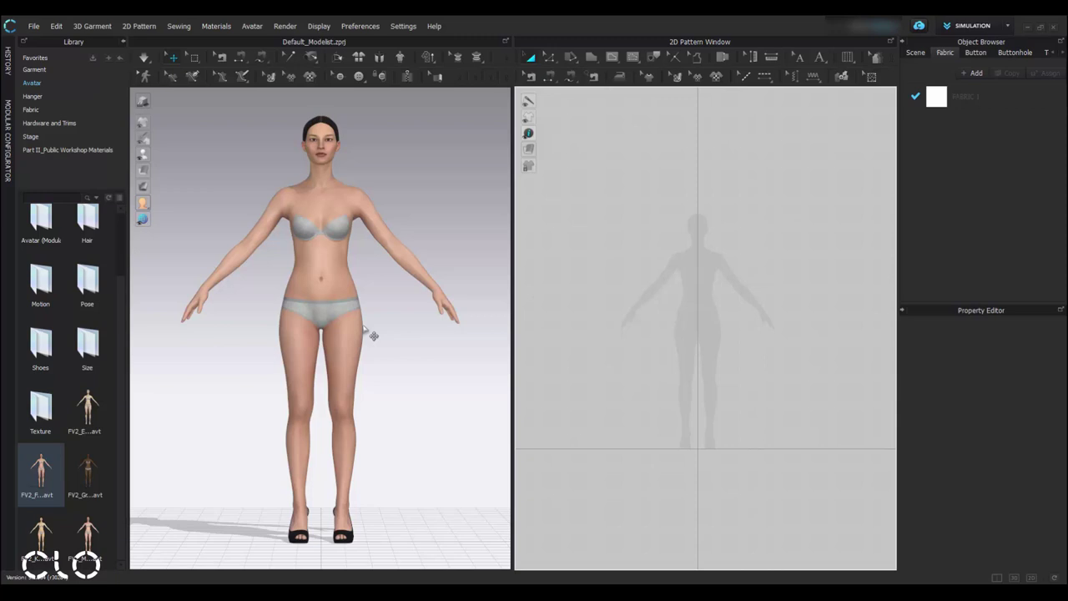
# - Open the avatar's shoe library and put the white sneakers on the avatar
pyautogui.doubleClick(50, 349)
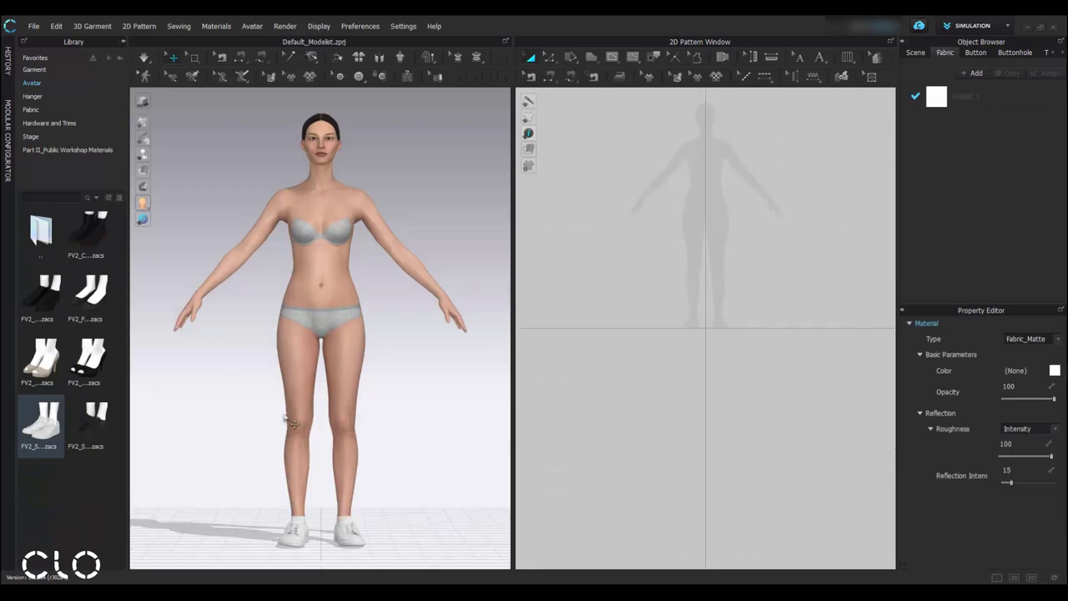
pyautogui.moveTo(277, 400)
pyautogui.mouseDown(button='right')
pyautogui.moveTo(363, 395)
pyautogui.moveTo(247, 405)
pyautogui.moveTo(276, 421)
pyautogui.moveTo(276, 403)
pyautogui.mouseUp(button='right')
pyautogui.moveTo(436, 422); pyautogui.dragTo(430, 399, button='right')
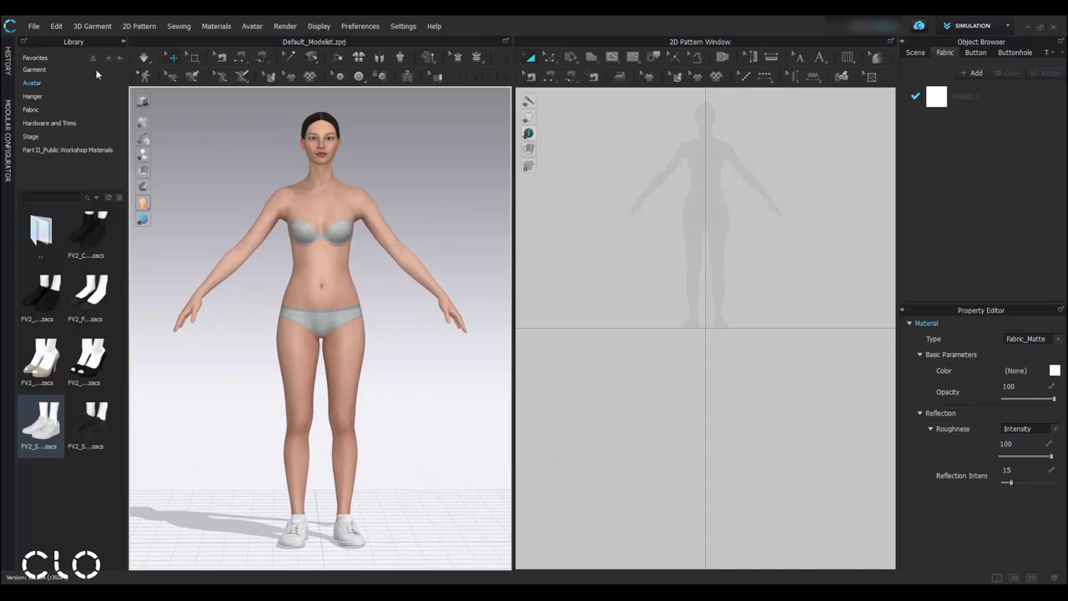
# - Export the avatar as an OBJ file named SPORTS FEIFEI on the Desktop, in mm at 100% scale with texture files zipped
pyautogui.click(38, 33)
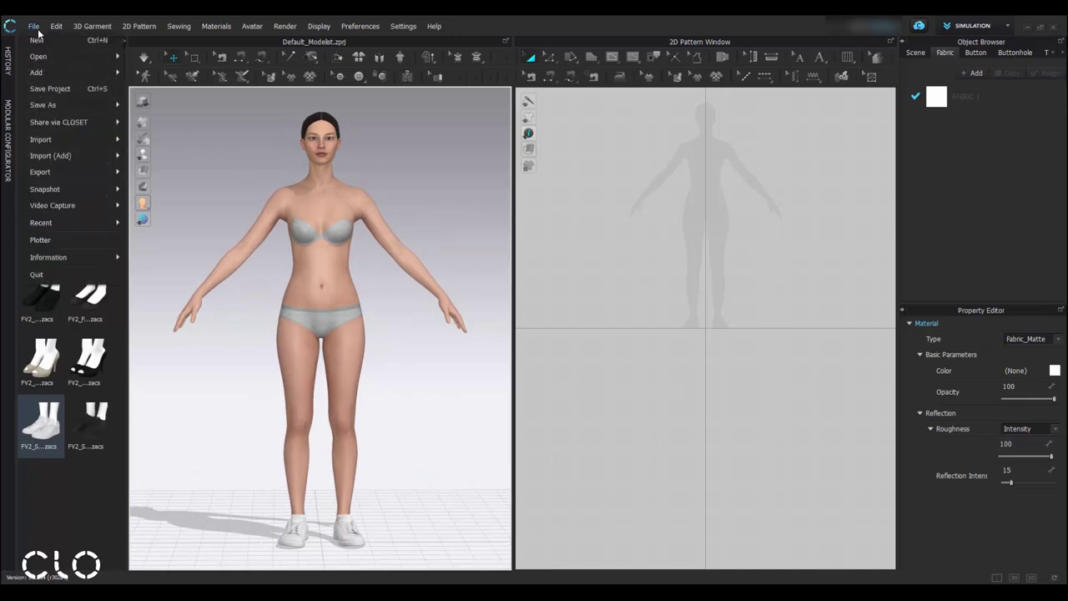
pyautogui.moveTo(65, 175)
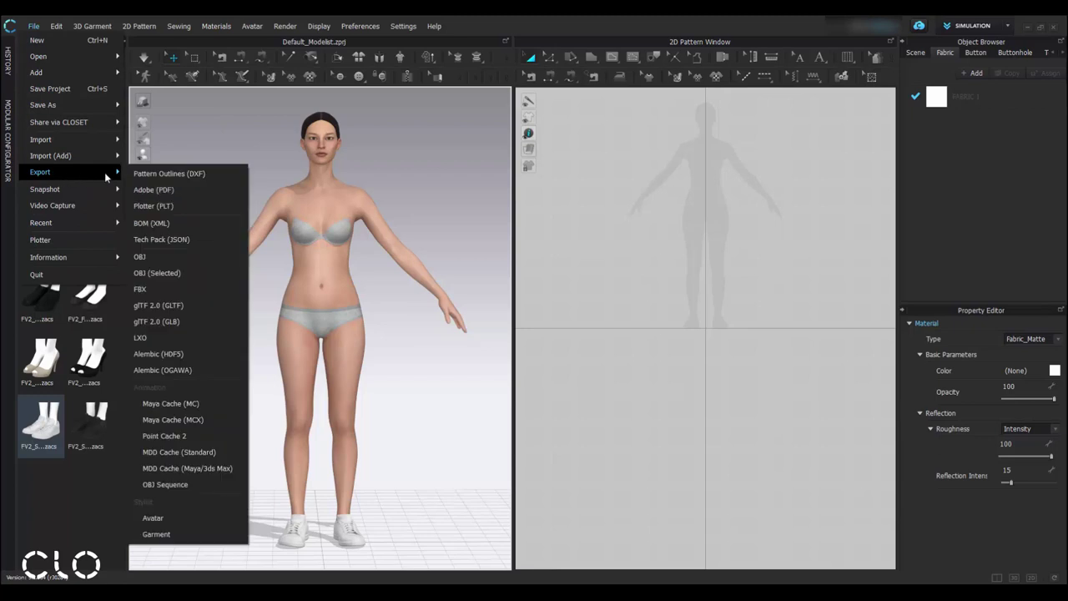
pyautogui.click(191, 258)
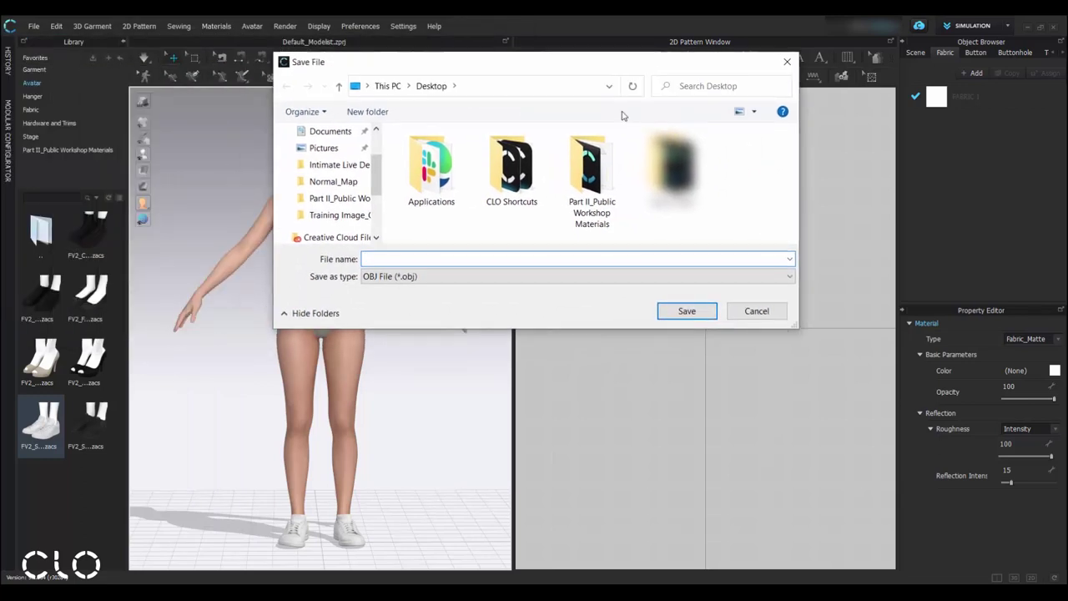
pyautogui.write('SPORTS FEIFEI')
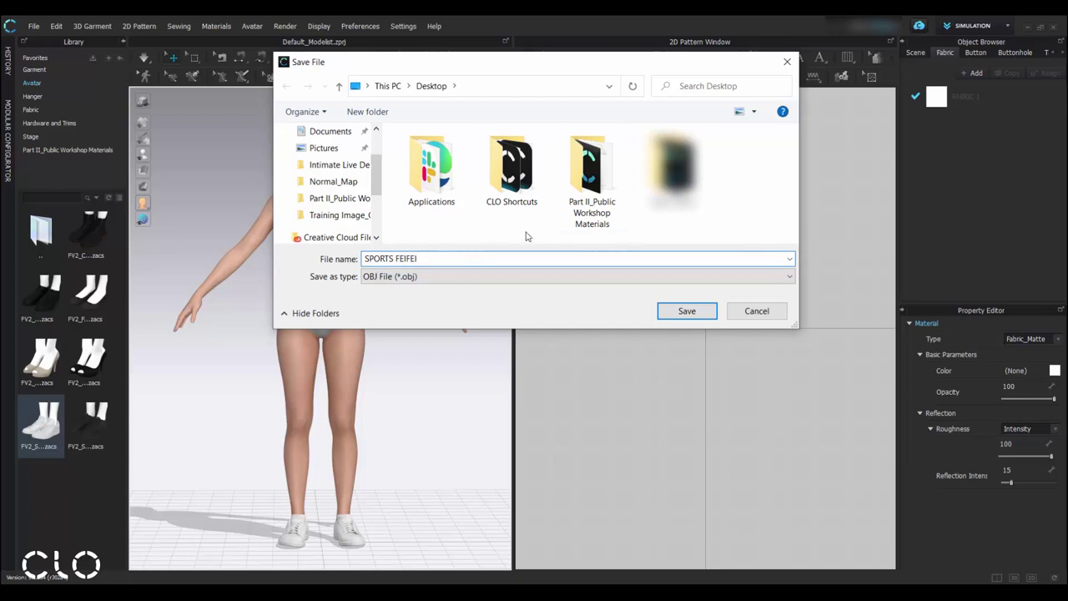
pyautogui.click(691, 310)
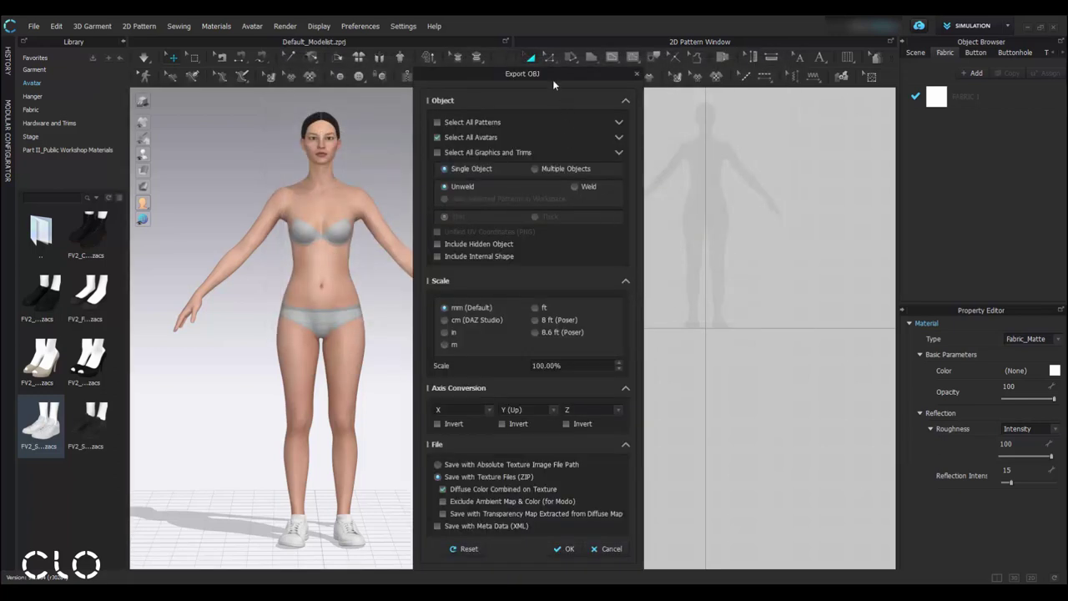
pyautogui.moveTo(552, 79); pyautogui.dragTo(551, 54)
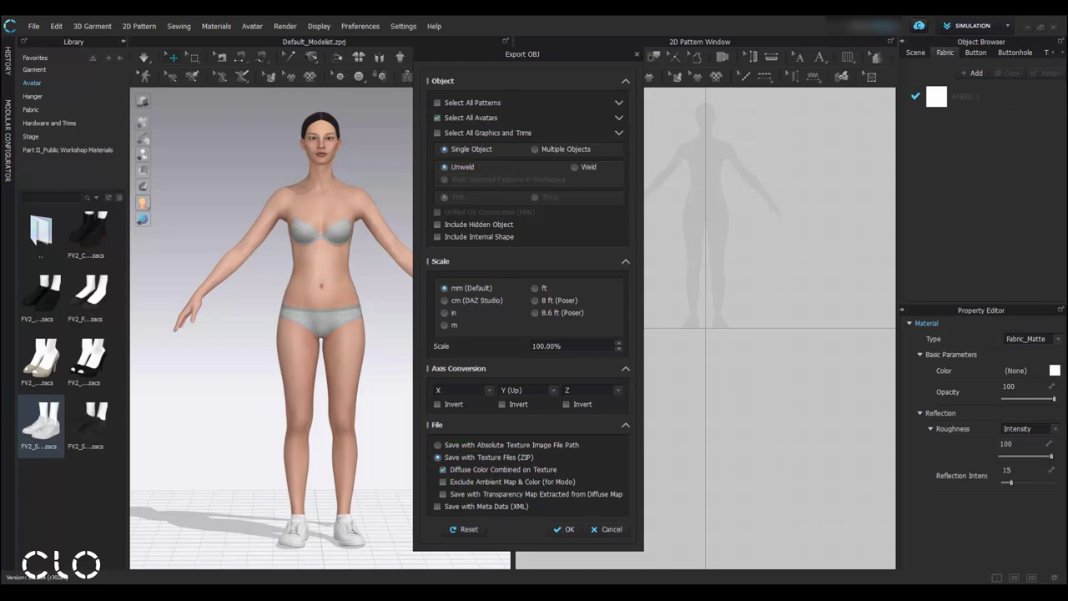
pyautogui.click(568, 529)
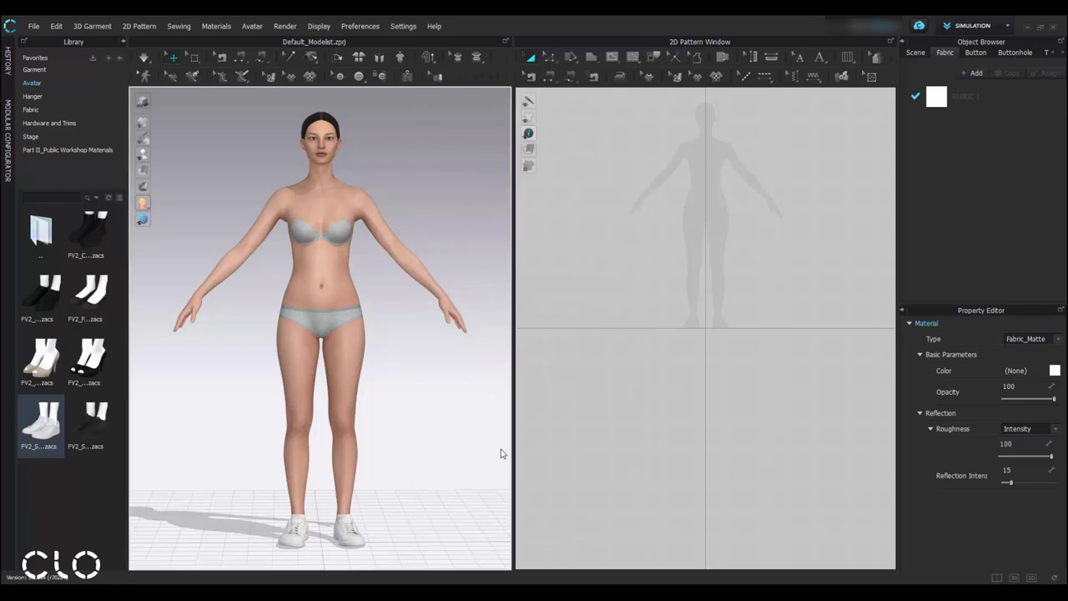
# - Switch to Mixamo in the browser and upload the SPORTS FEIFEI zip file from the desktop as a new character
pyautogui.click(1038, 24)
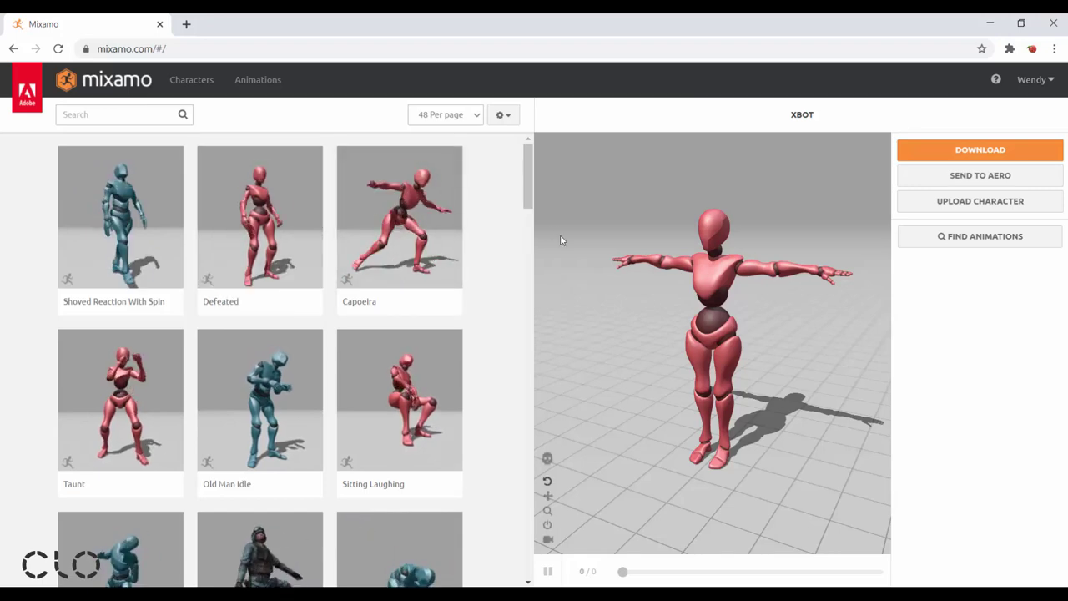
pyautogui.click(967, 208)
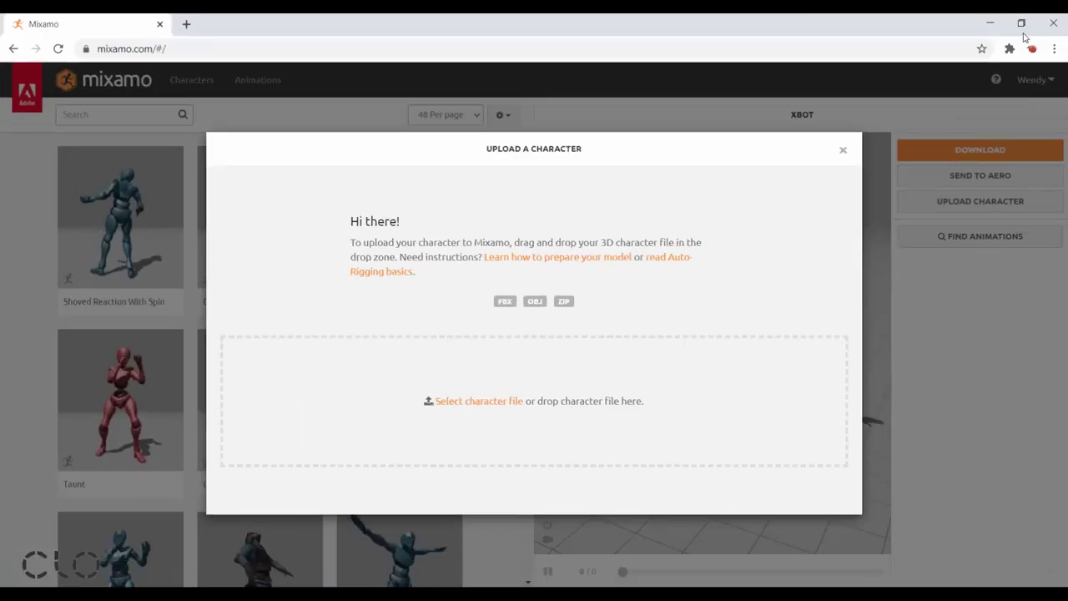
pyautogui.click(1022, 27)
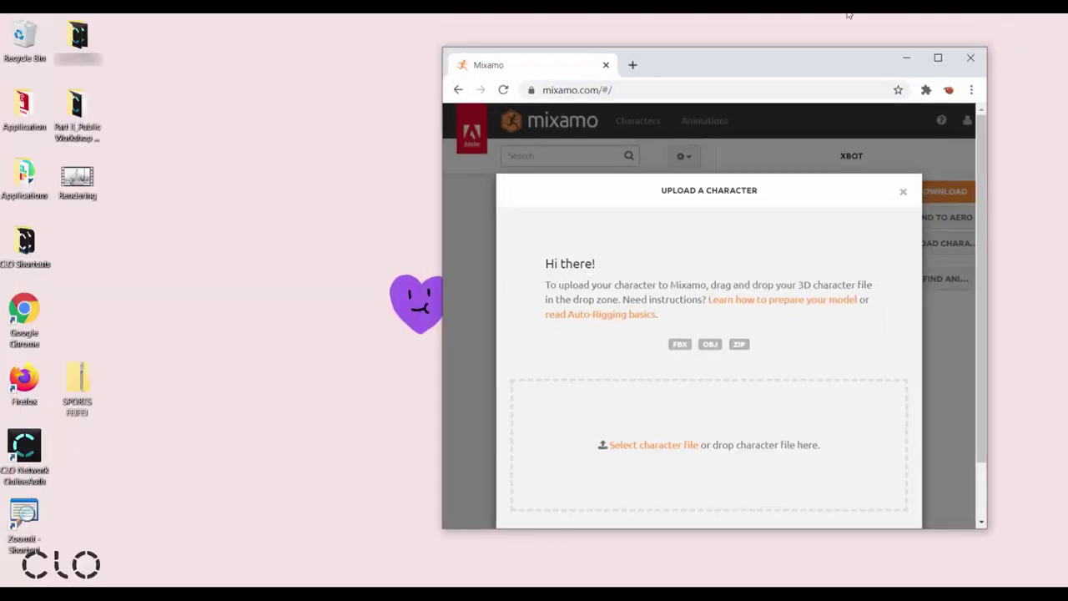
pyautogui.moveTo(763, 66); pyautogui.dragTo(673, 53)
pyautogui.click(81, 381)
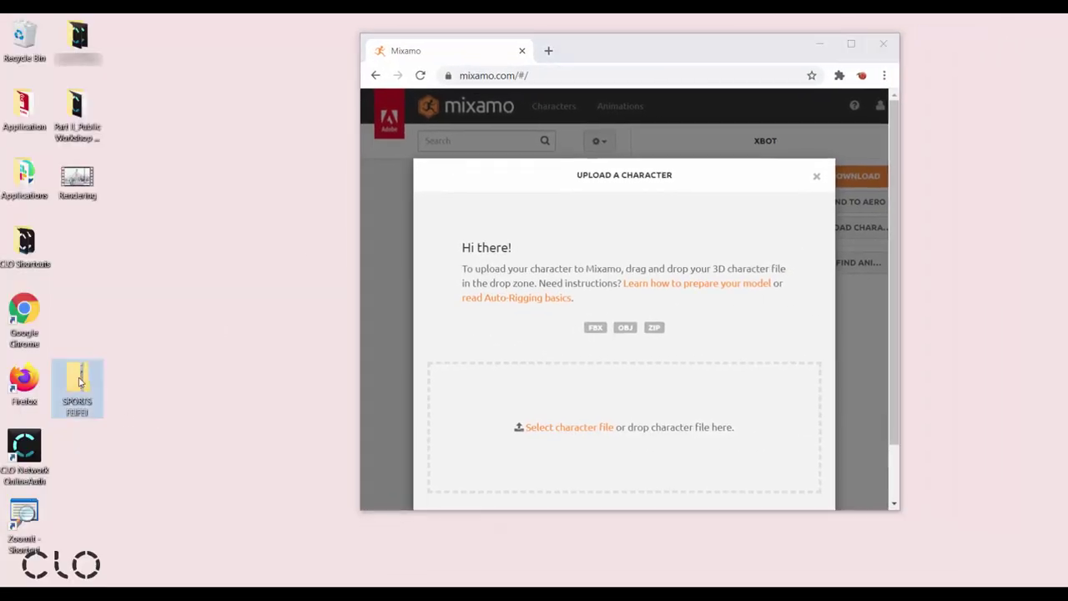
pyautogui.moveTo(81, 382); pyautogui.dragTo(568, 446)
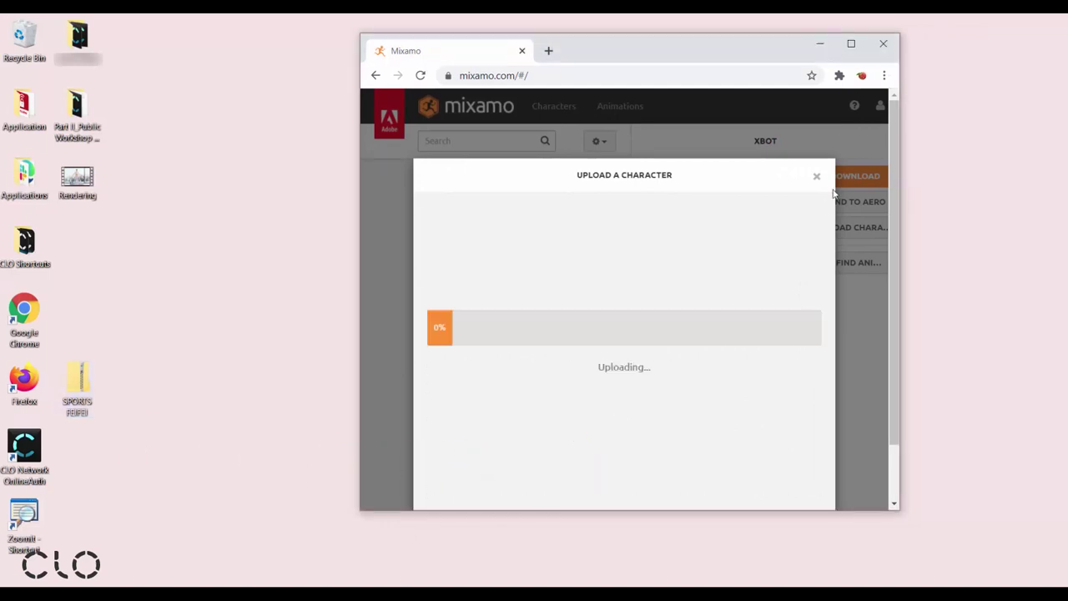
pyautogui.click(852, 43)
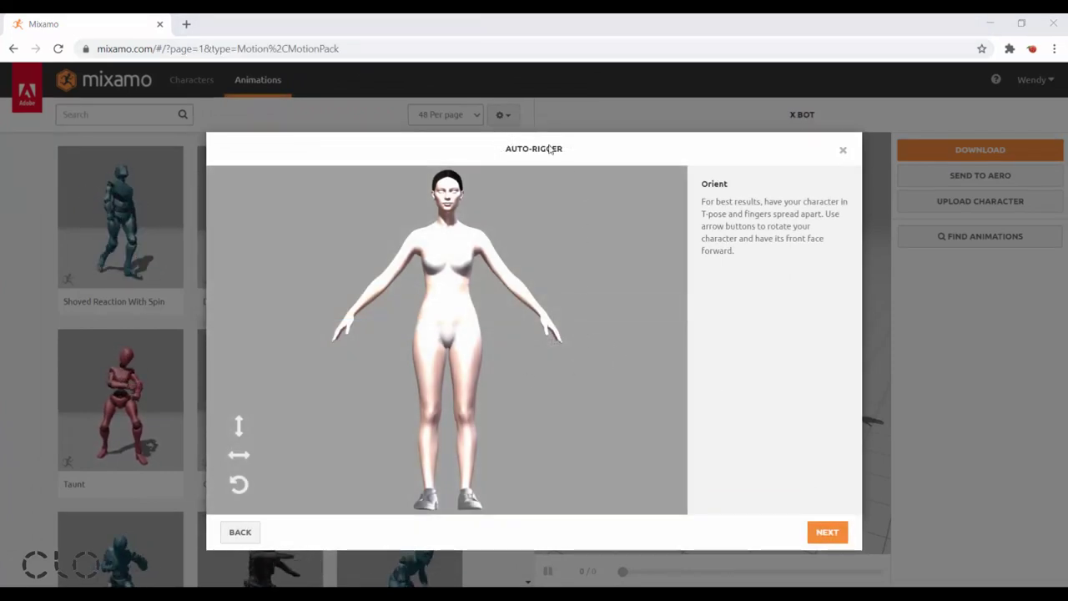
# - Accept the character's orientation, place symmetric auto-rig markers on the chin, wrists, elbows, groin and knees, and start rigging with the Standard Skeleton (65)
pyautogui.click(824, 532)
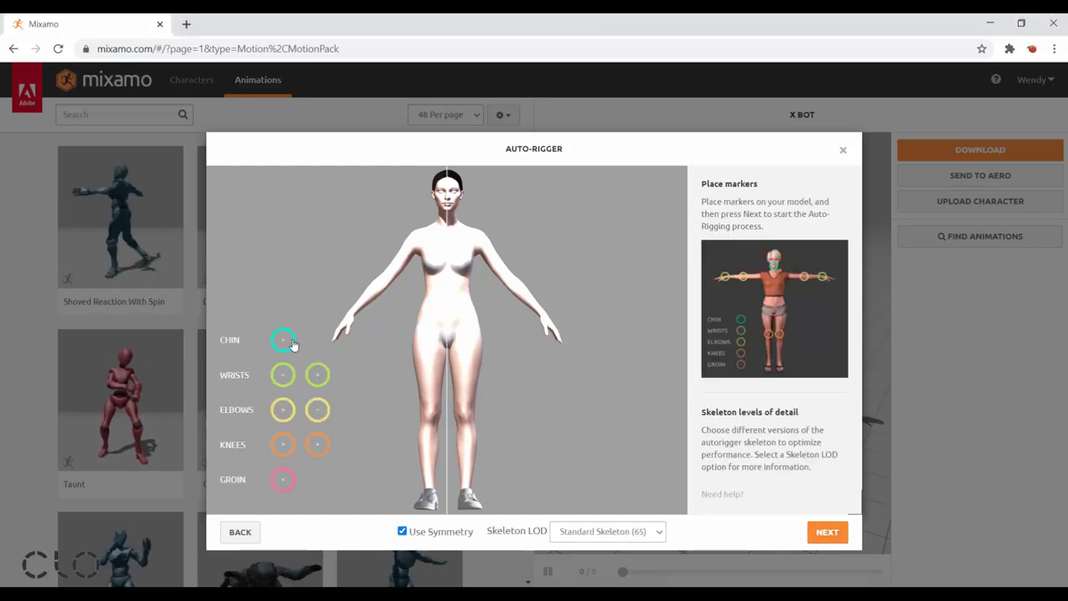
pyautogui.moveTo(283, 340); pyautogui.dragTo(447, 205)
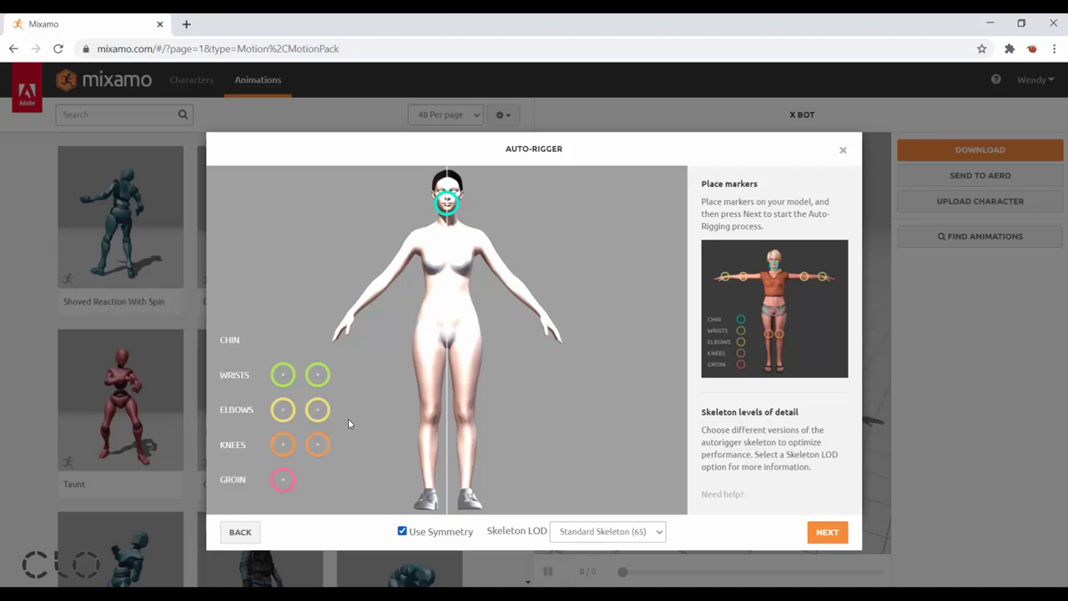
pyautogui.moveTo(283, 374)
pyautogui.mouseDown()
pyautogui.moveTo(309, 338)
pyautogui.moveTo(354, 313)
pyautogui.mouseUp()
pyautogui.moveTo(288, 409)
pyautogui.mouseDown()
pyautogui.moveTo(375, 299)
pyautogui.moveTo(379, 278)
pyautogui.mouseUp()
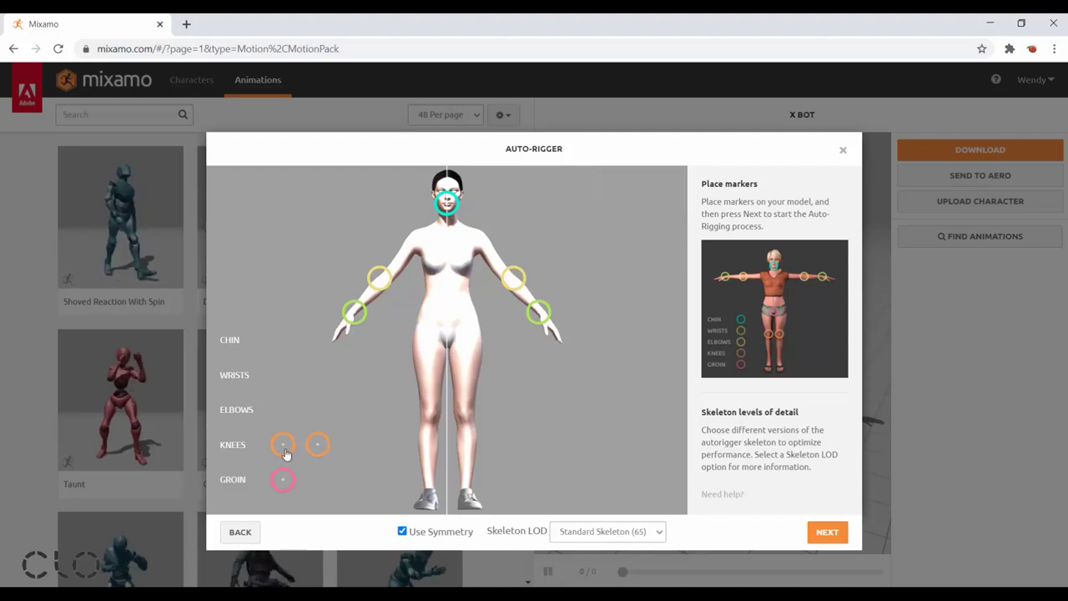
pyautogui.moveTo(283, 479)
pyautogui.mouseDown()
pyautogui.moveTo(437, 336)
pyautogui.moveTo(448, 340)
pyautogui.mouseUp()
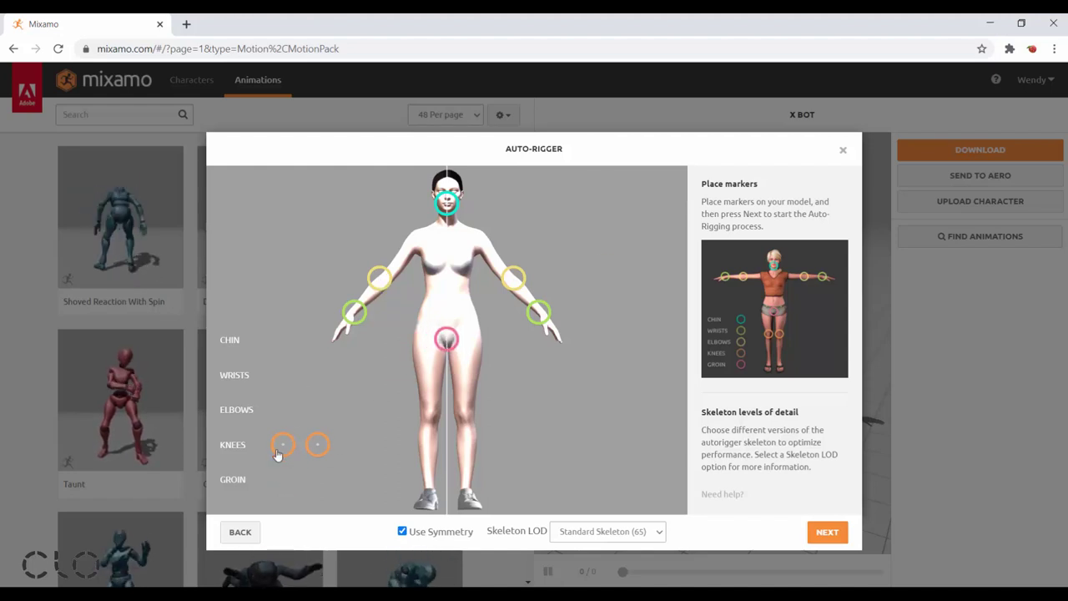
pyautogui.moveTo(283, 444); pyautogui.dragTo(427, 418)
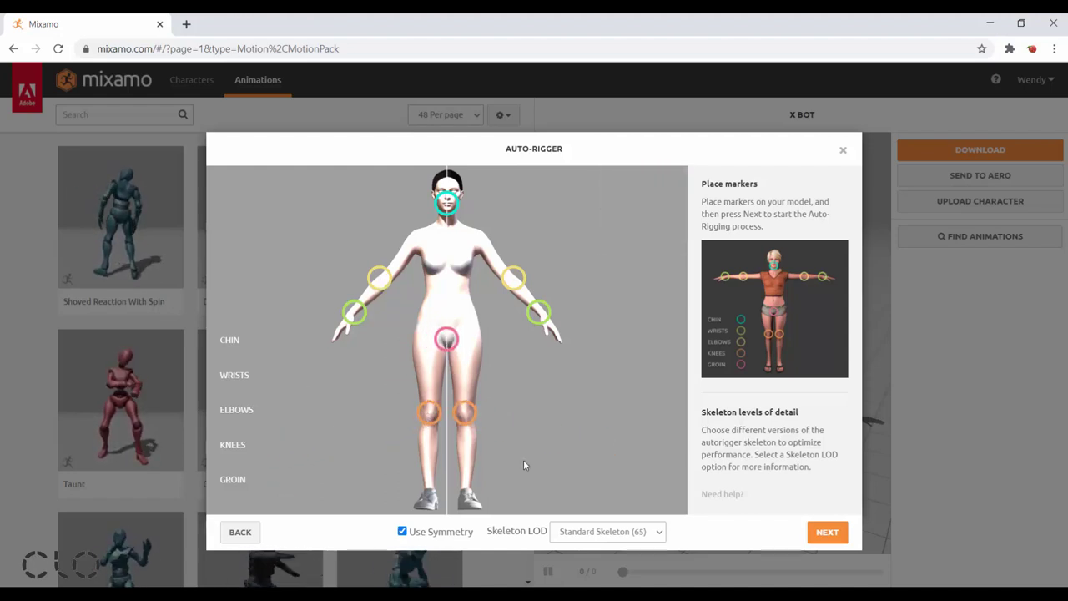
pyautogui.click(827, 532)
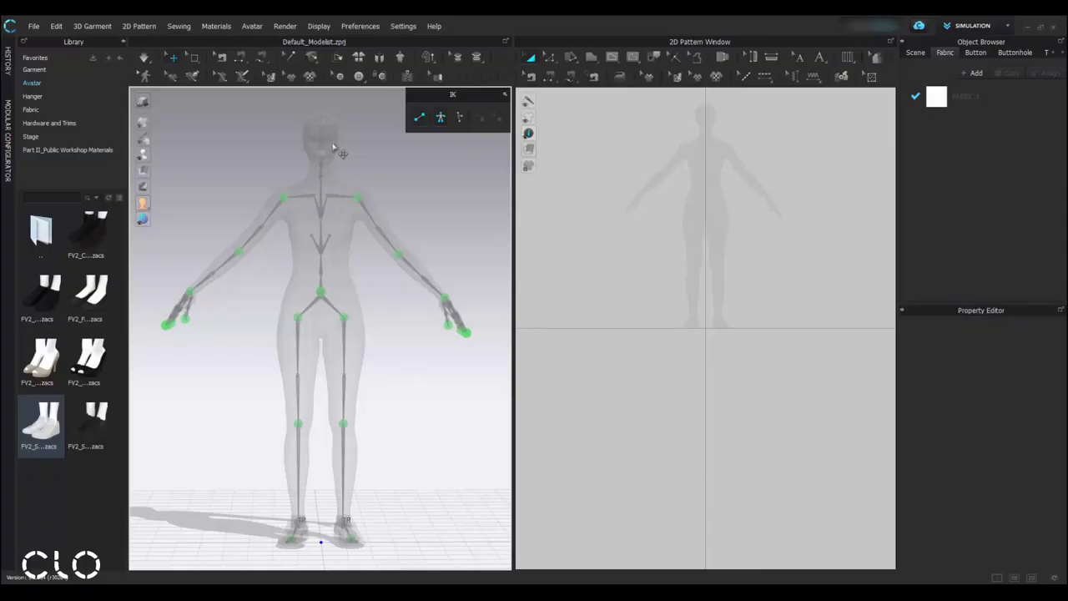
# - Rotate the avatar's right arm slightly about its shoulder joint and deselect the joint
pyautogui.click(285, 198)
pyautogui.moveTo(328, 201)
pyautogui.mouseDown()
pyautogui.moveTo(317, 186)
pyautogui.moveTo(330, 212)
pyautogui.mouseUp()
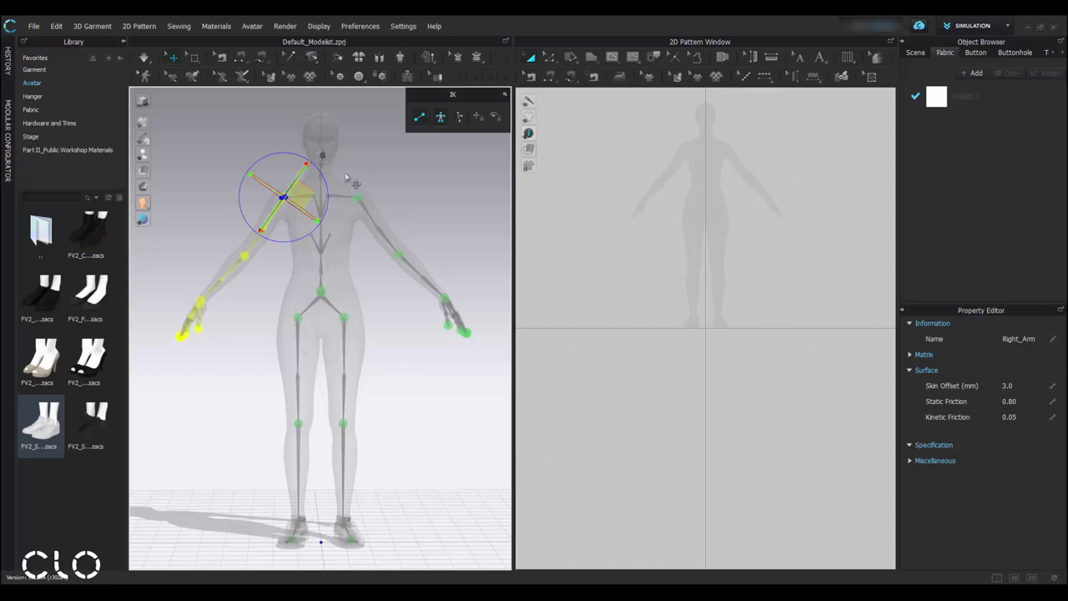
pyautogui.moveTo(333, 180); pyautogui.dragTo(332, 185)
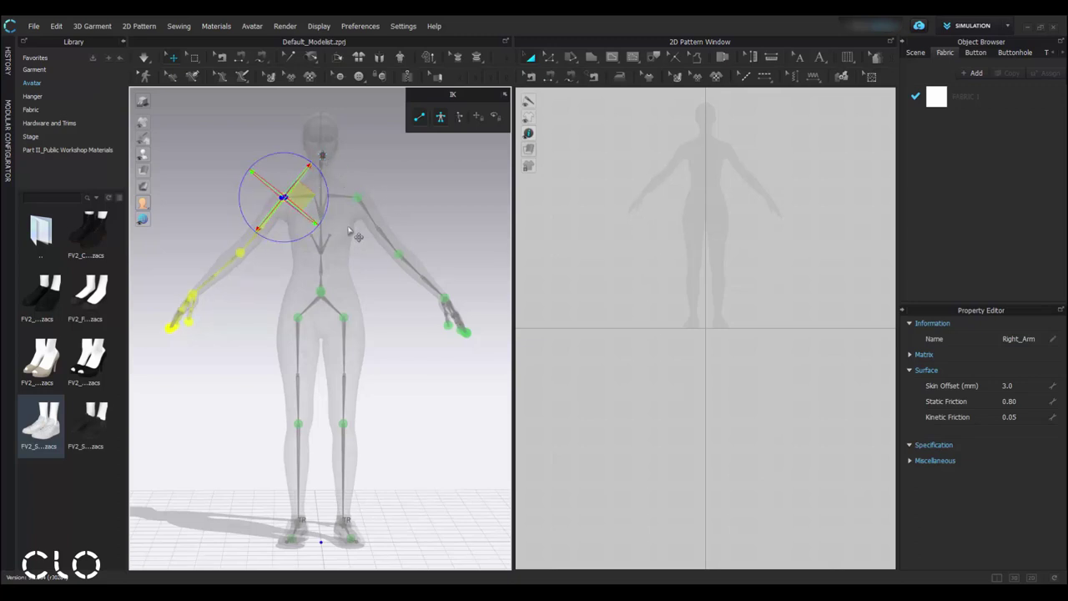
pyautogui.click(410, 306)
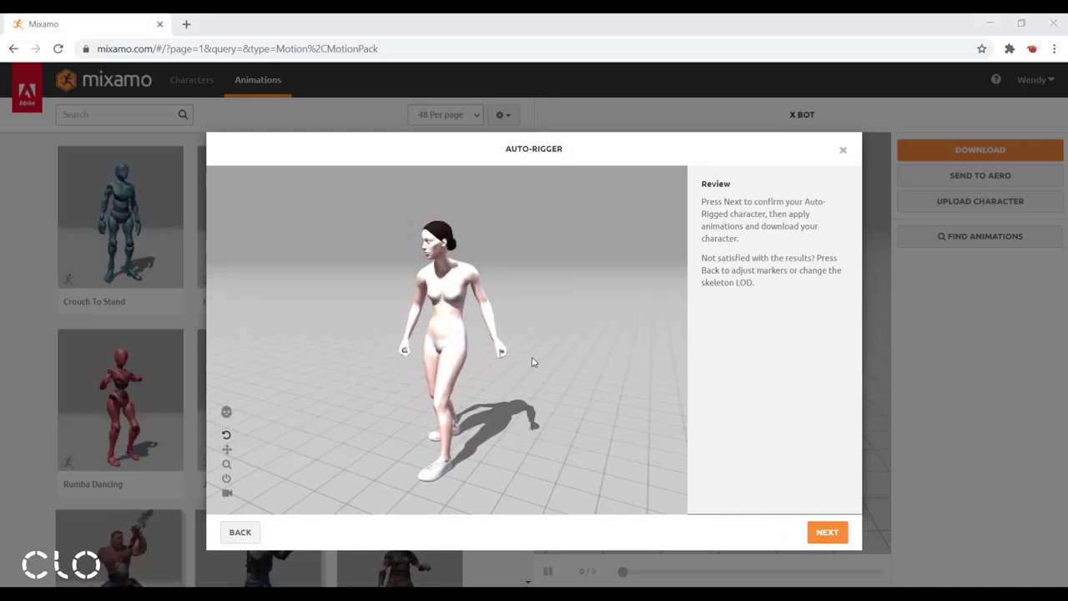
# - Confirm the auto-rigged character and download it as FBX Binary with the pose set to Original Pose(.fbx)
pyautogui.click(820, 532)
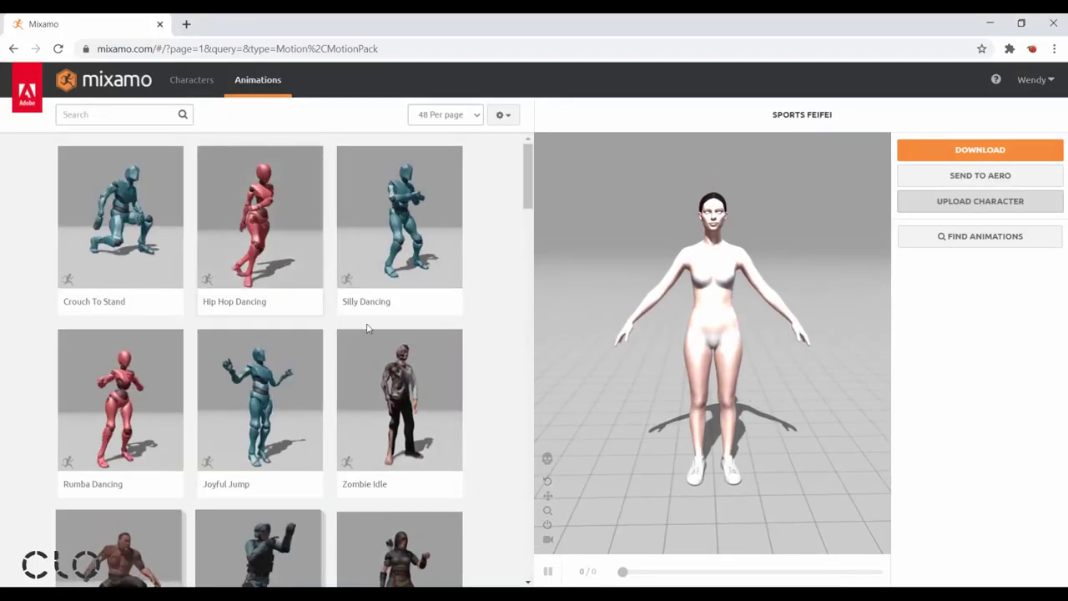
pyautogui.click(929, 158)
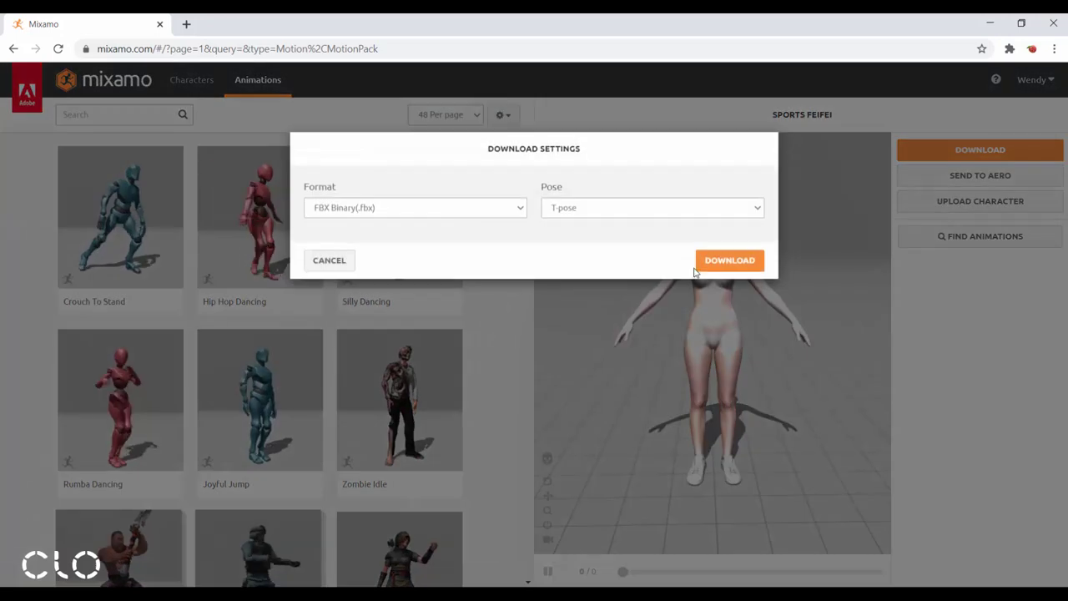
pyautogui.click(624, 211)
pyautogui.click(624, 234)
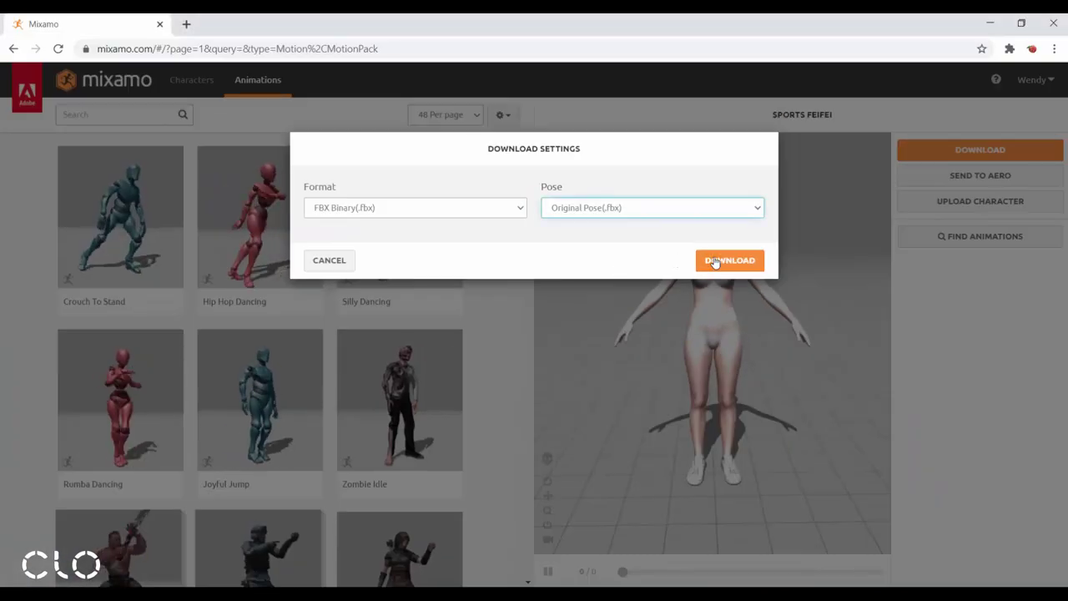
pyautogui.click(715, 263)
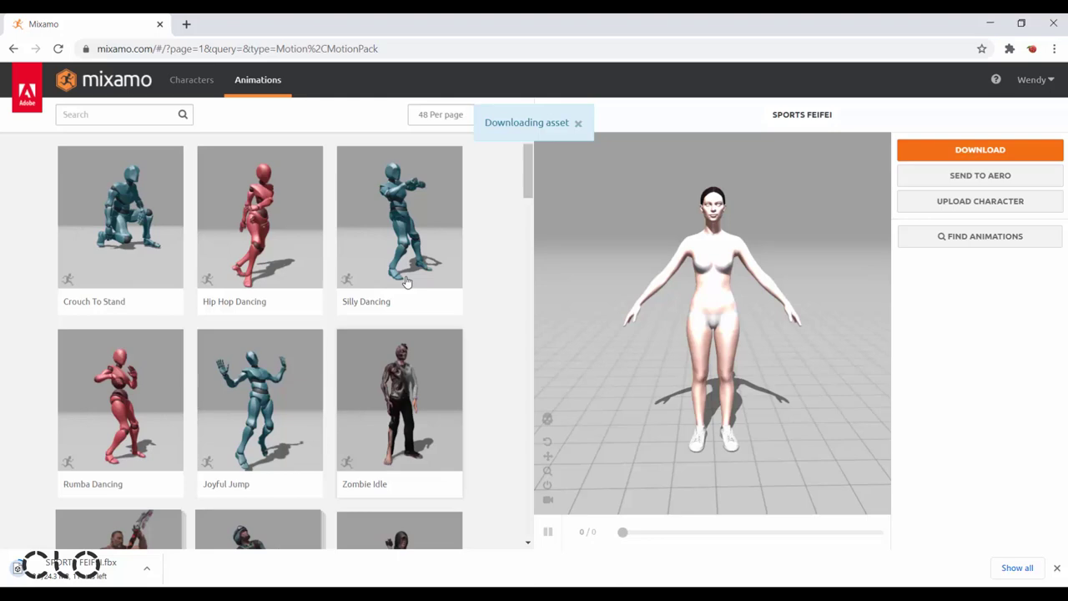
# - Preview the Hip Hop Dancing, Rumba Dancing and Joyful Jump animations on the rigged character
pyautogui.click(287, 259)
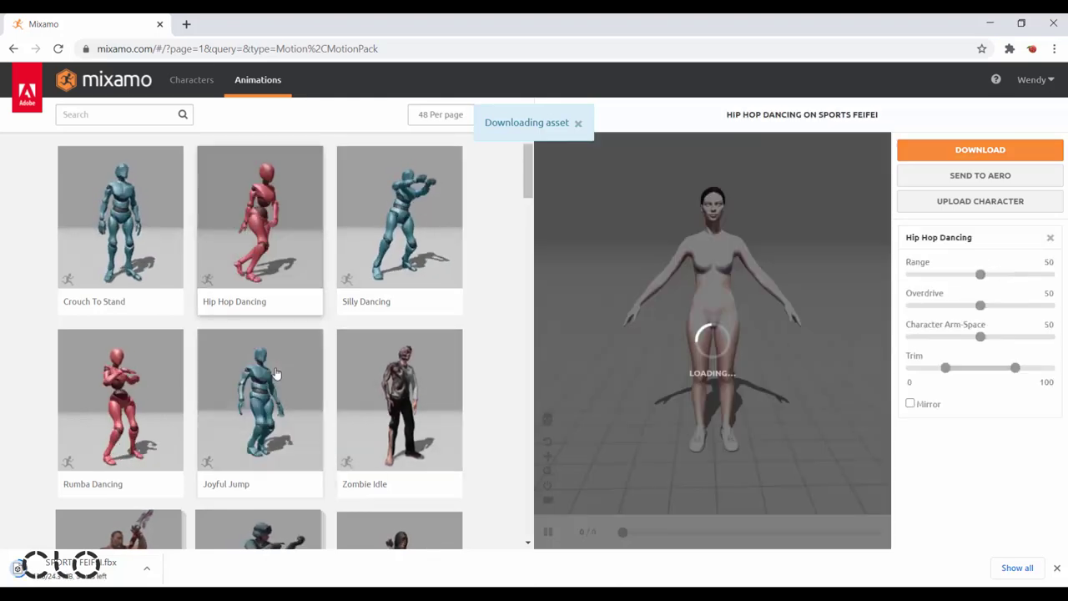
pyautogui.click(125, 423)
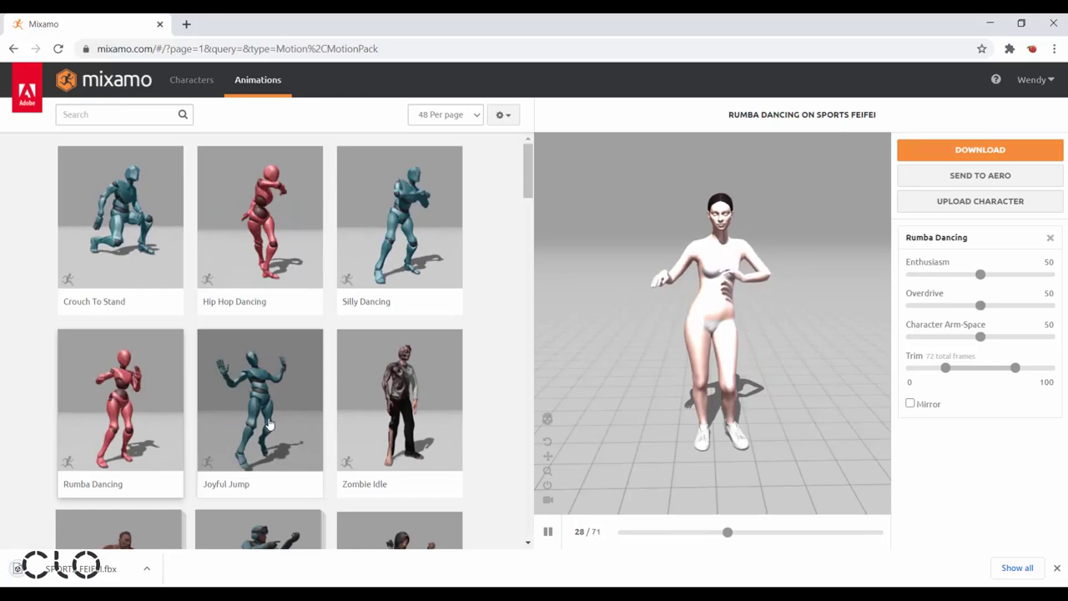
pyautogui.click(269, 424)
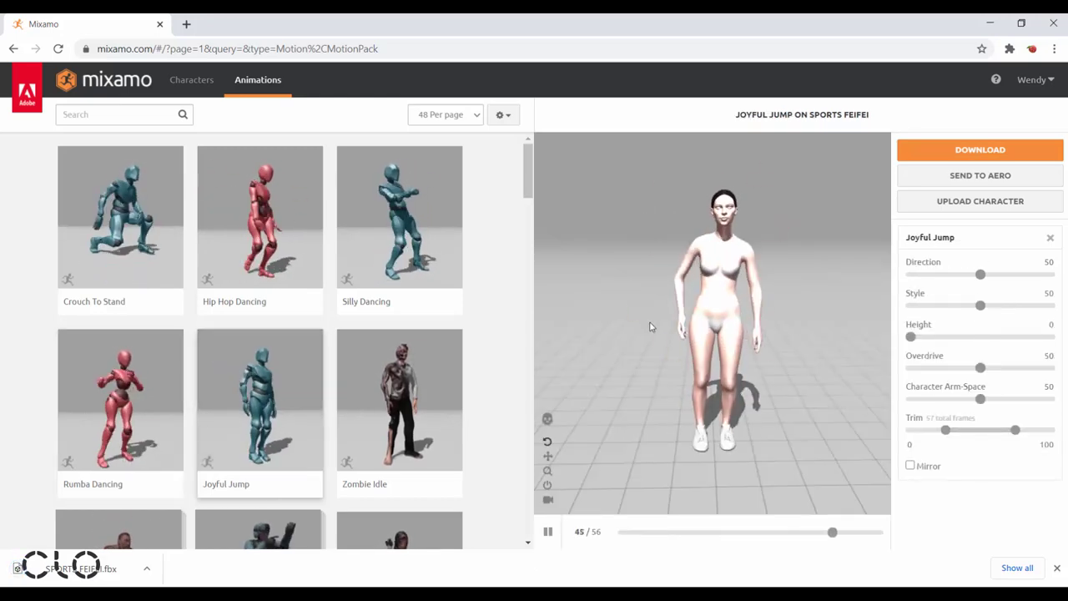
# - Search the animations for "jumping" and apply the Jumping Jacks animation to the rigged character
pyautogui.click(121, 114)
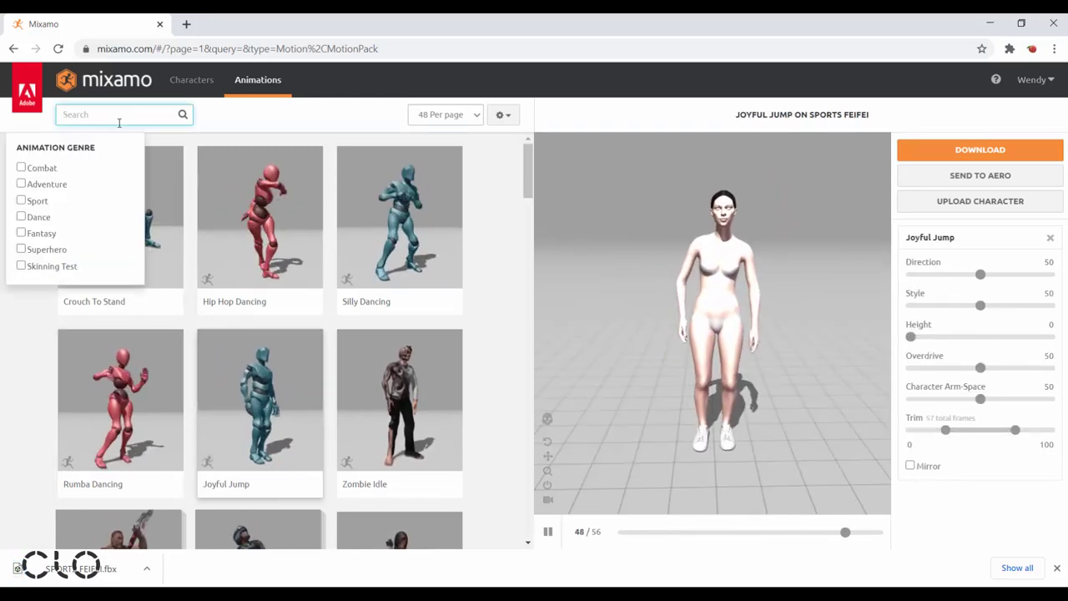
pyautogui.write('jumping')
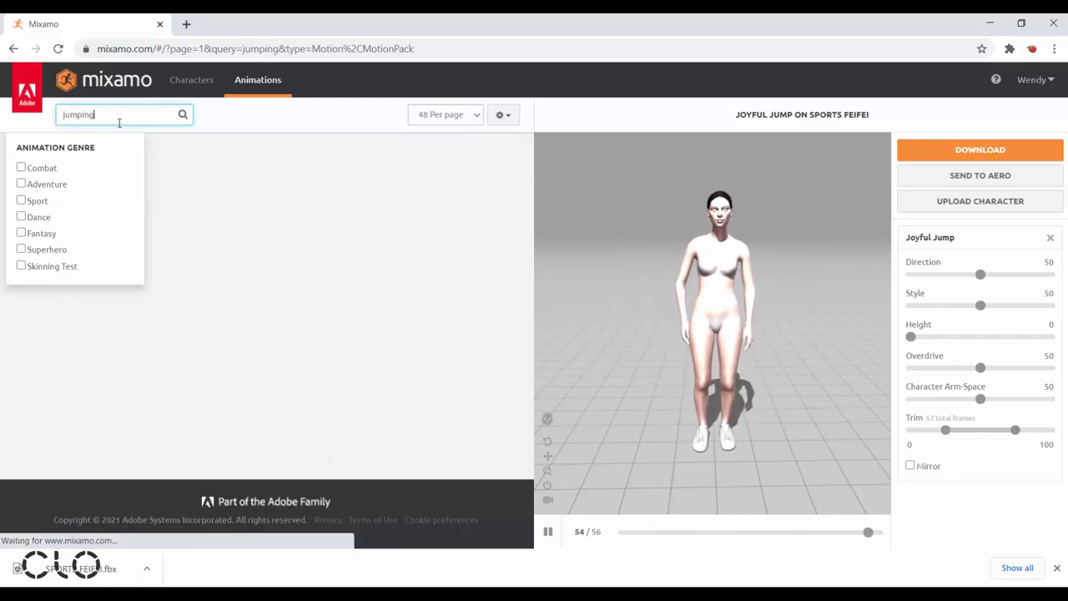
pyautogui.scroll(-3, 298, 336)
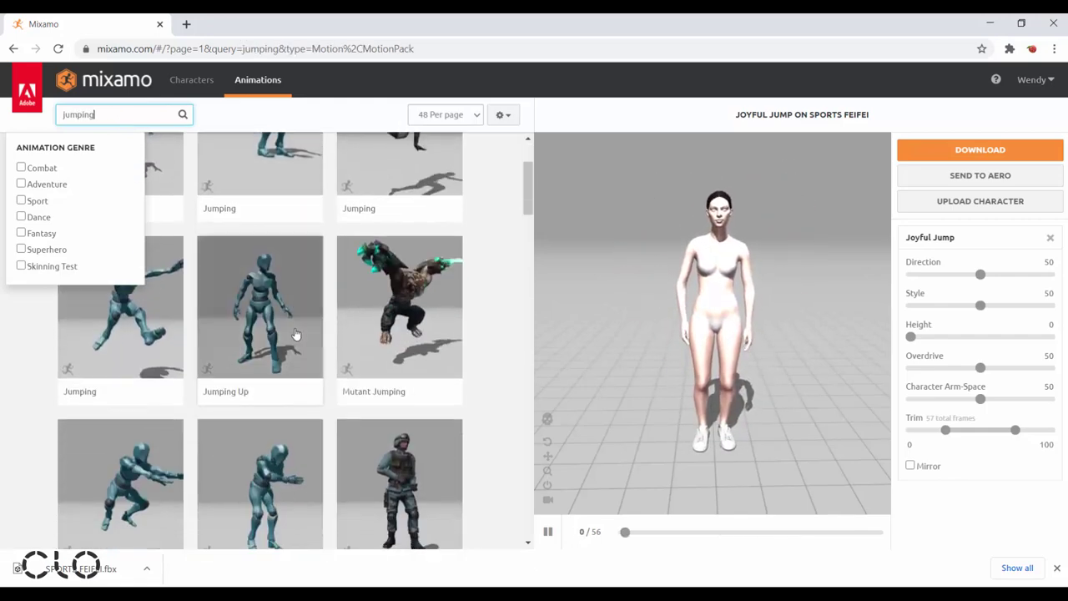
pyautogui.scroll(-5, 290, 325)
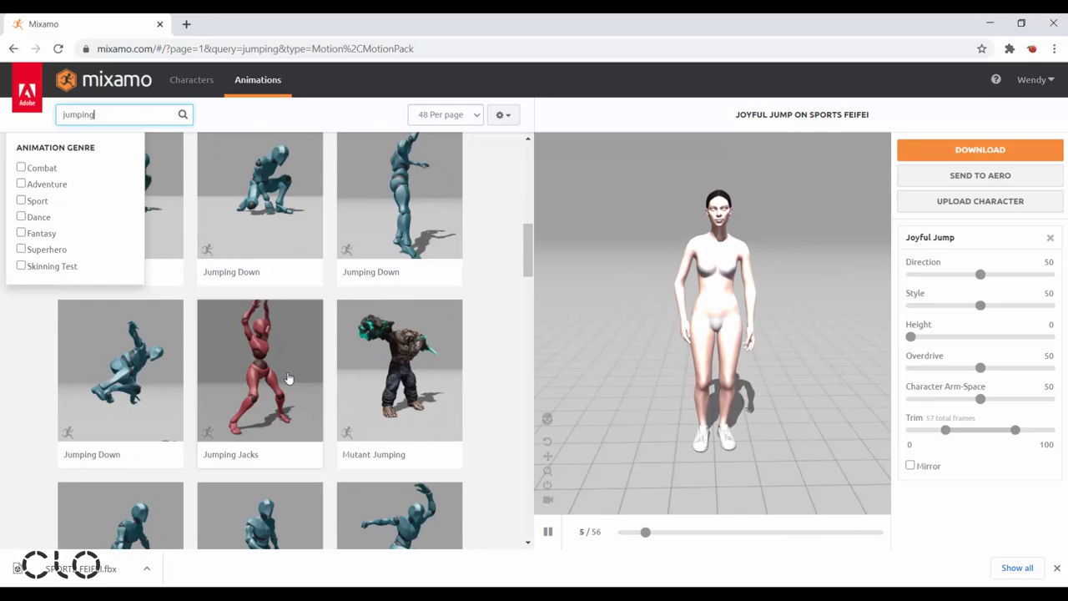
pyautogui.click(227, 417)
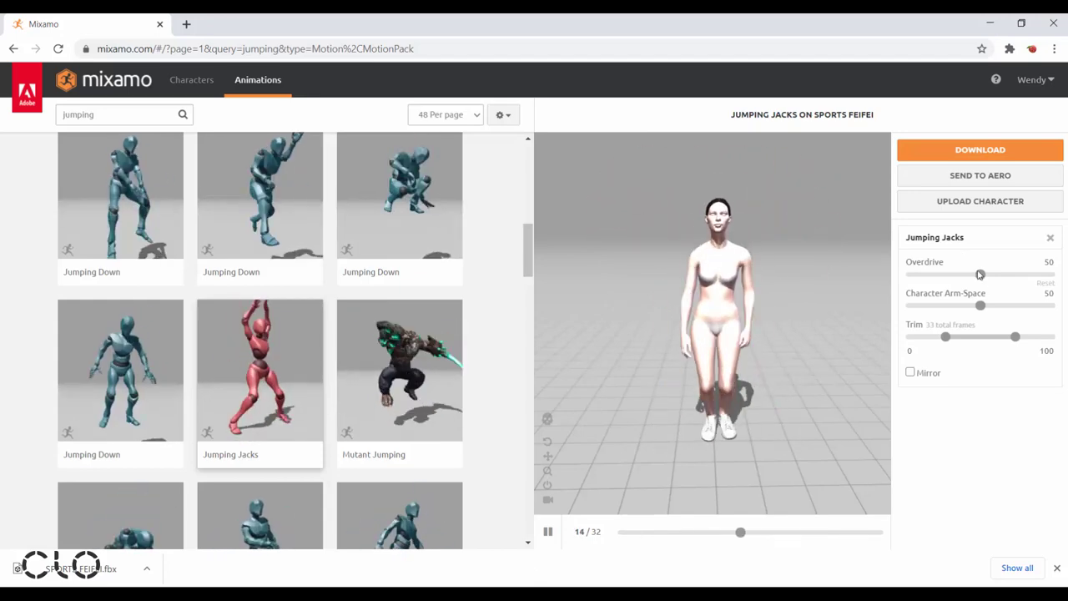
# - Set the Jumping Jacks animation's Overdrive to 16 and Character Arm-Space to 67
pyautogui.moveTo(981, 276); pyautogui.dragTo(978, 276)
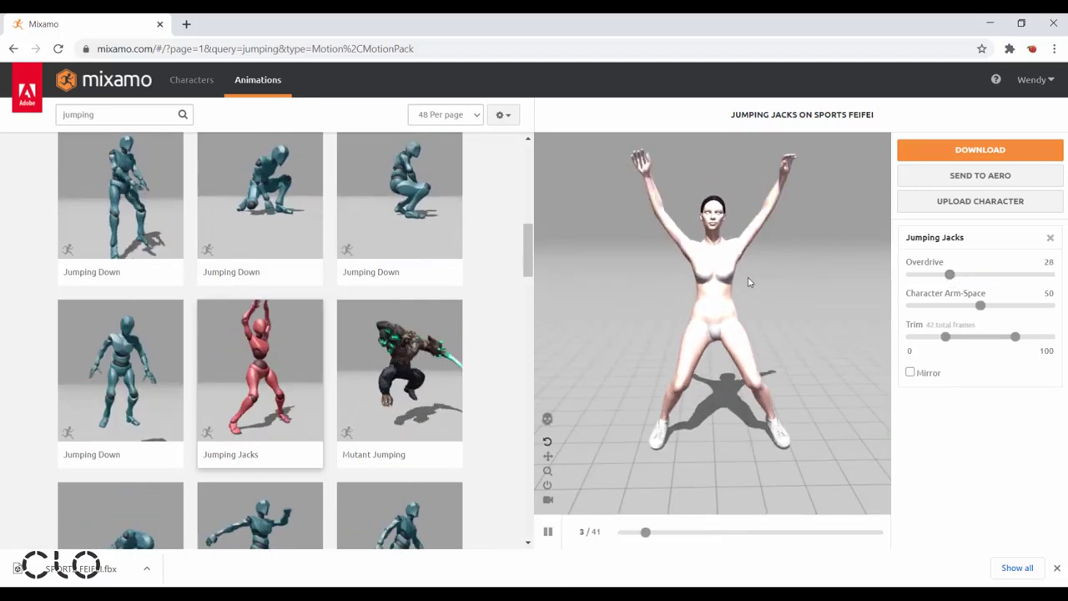
pyautogui.moveTo(949, 275); pyautogui.dragTo(933, 277)
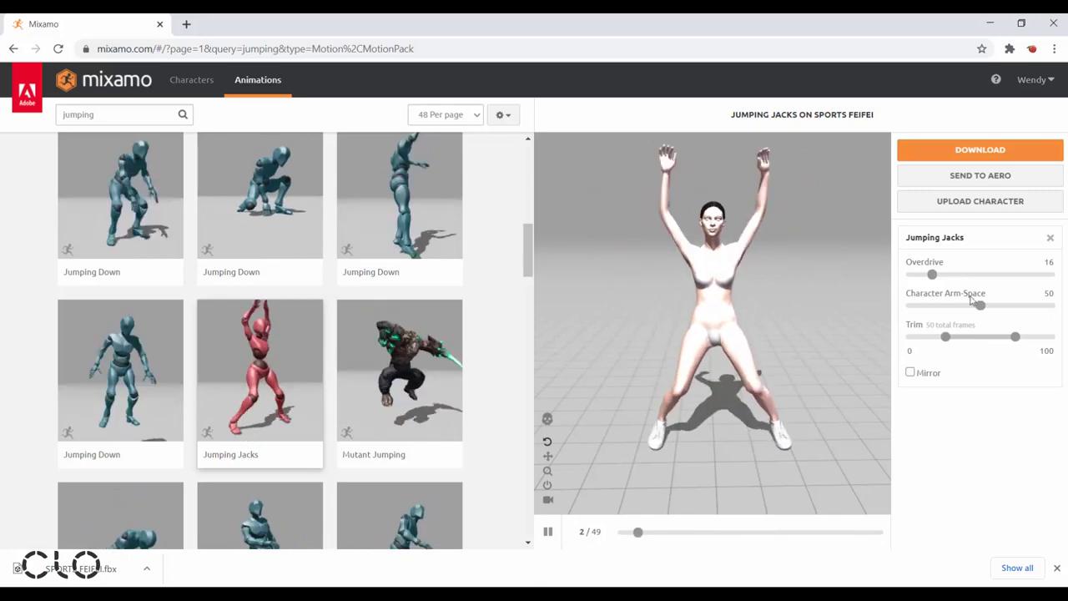
pyautogui.moveTo(983, 311); pyautogui.dragTo(996, 310)
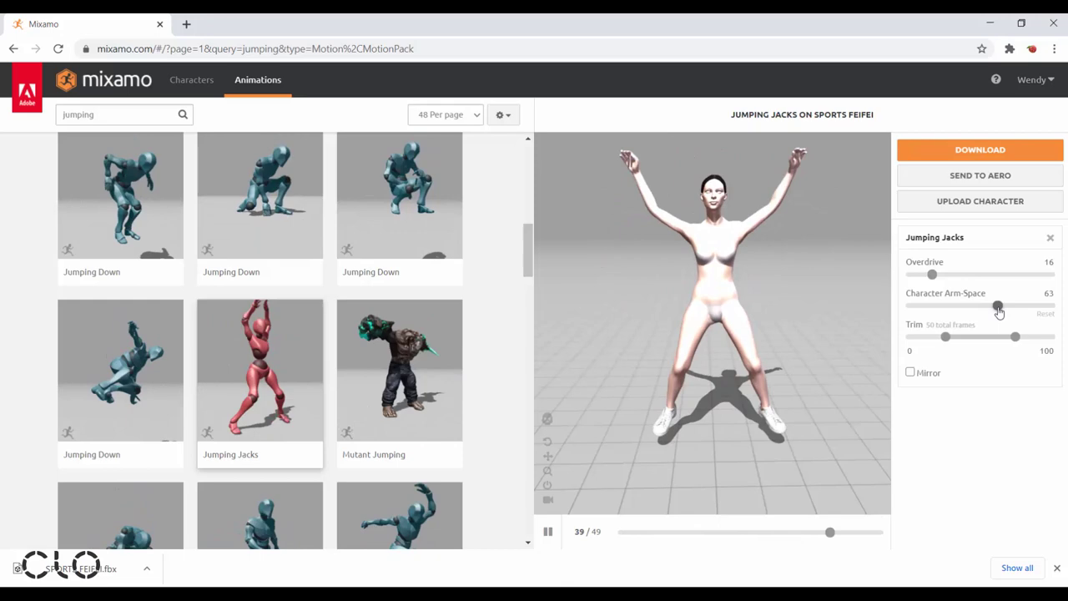
pyautogui.moveTo(998, 307); pyautogui.dragTo(1005, 307)
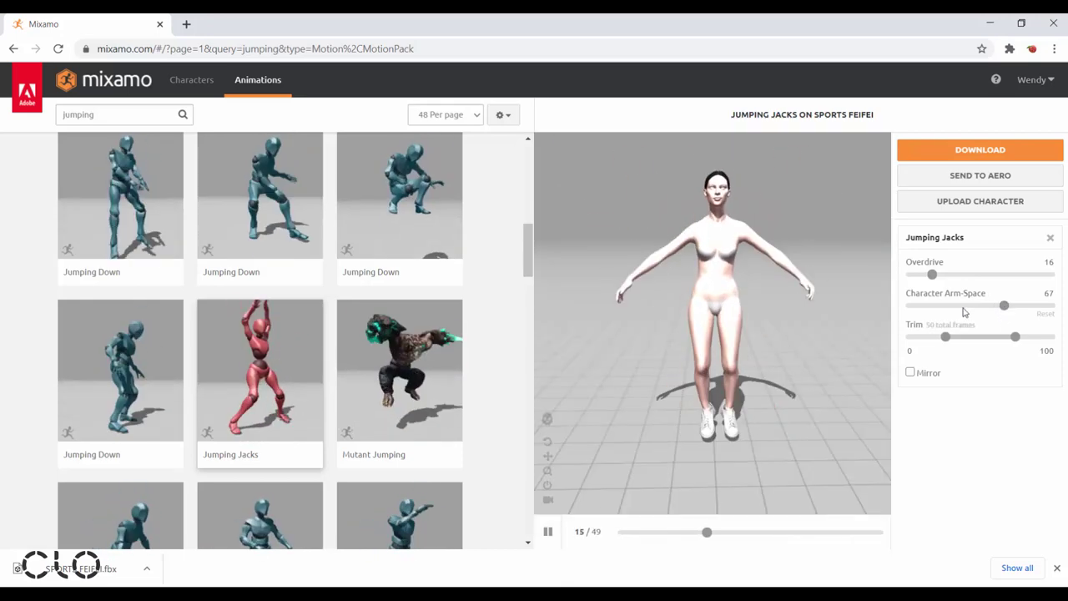
# - Download the Jumping Jacks animation as FBX Binary(.fbx) With Skin, at 30 frames per second and without keyframe reduction
pyautogui.click(994, 157)
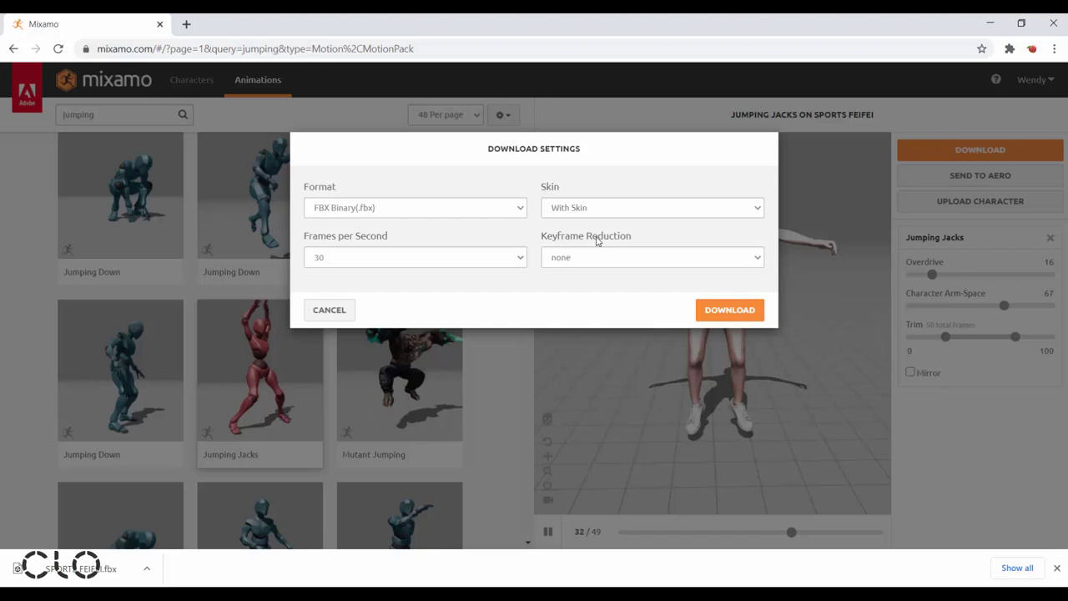
pyautogui.click(729, 312)
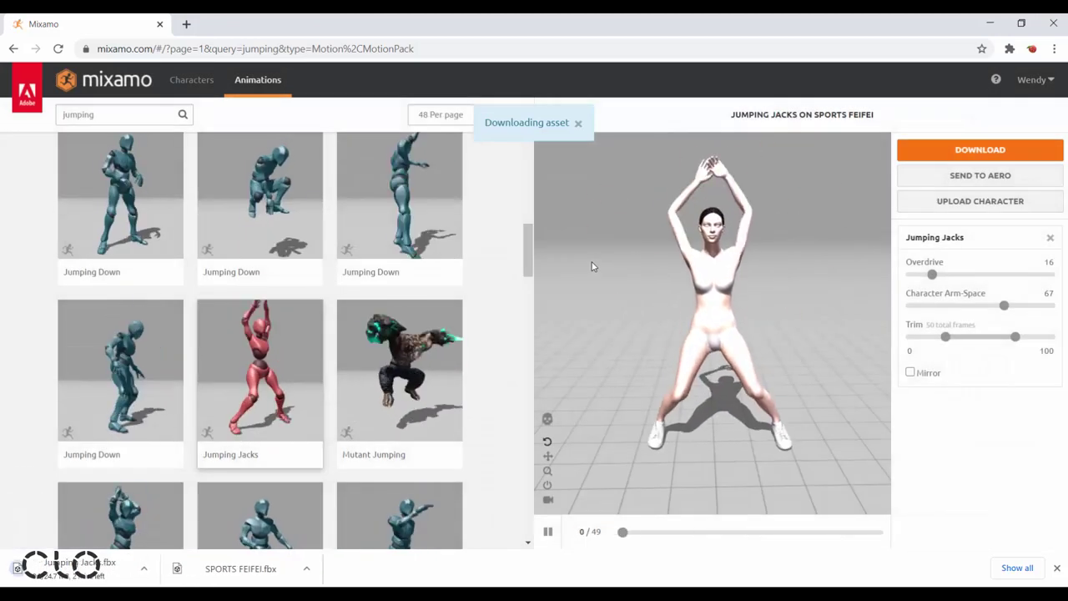
# - Switch to CLO and delete the existing avatar from the 3D scene
pyautogui.press('super+e')
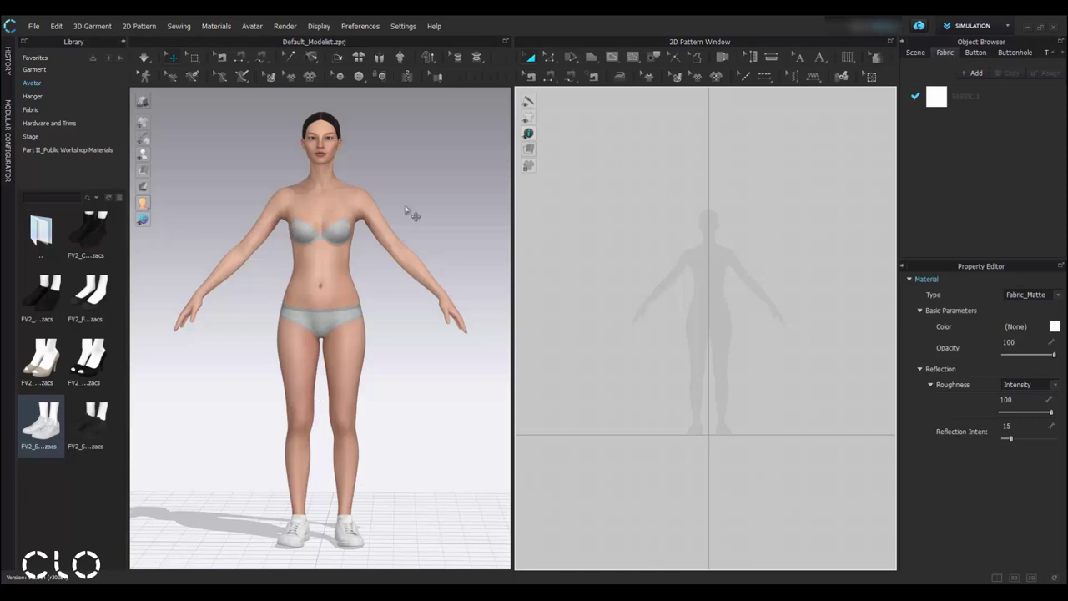
pyautogui.click(394, 369)
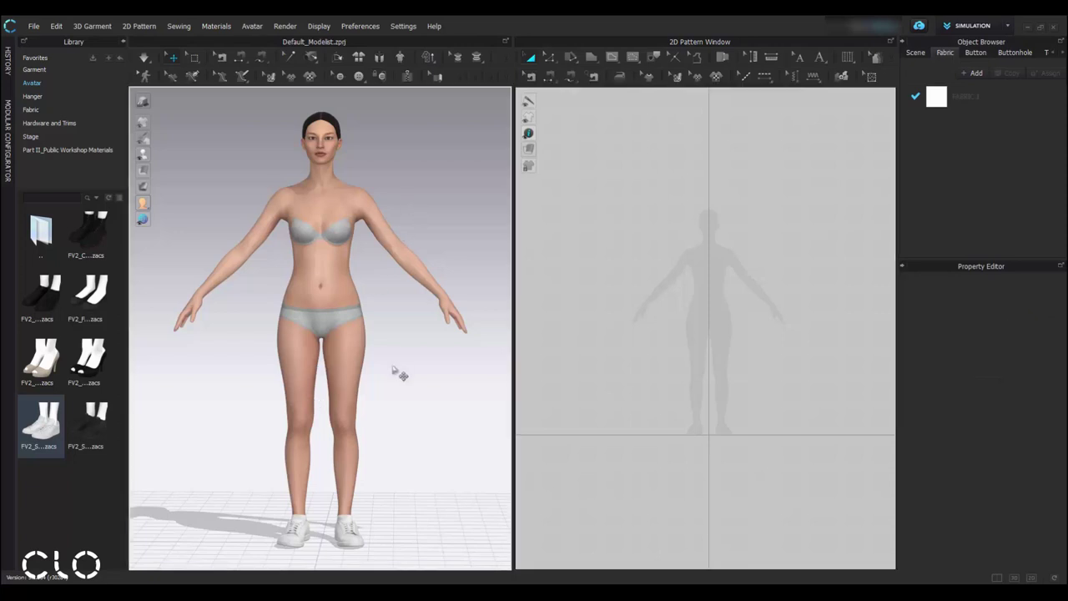
pyautogui.click(312, 299)
pyautogui.press('Delete')
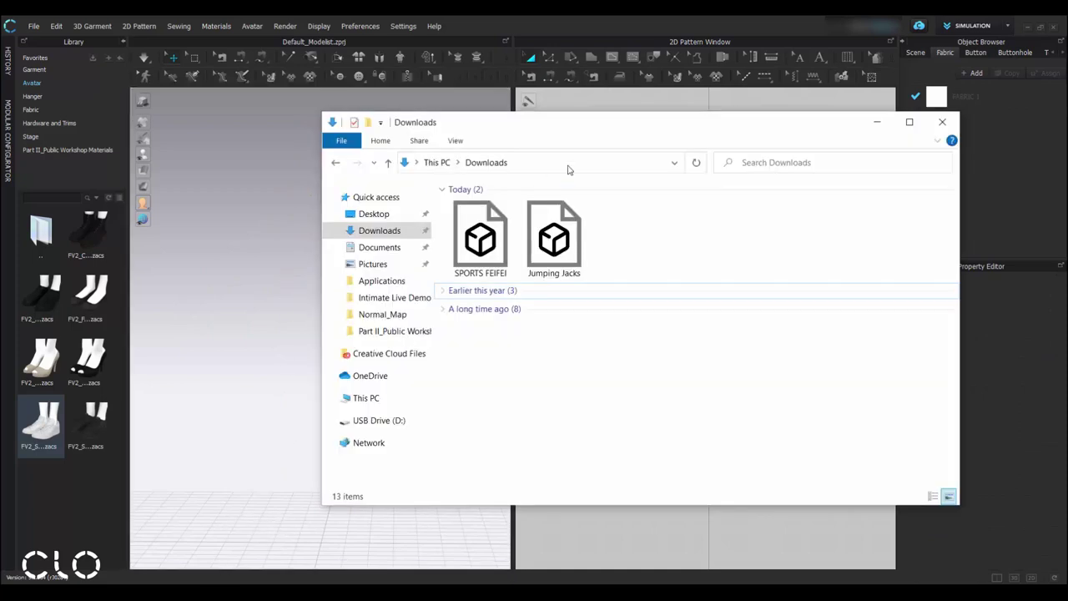
# - Import the downloaded Jumping Jacks FBX with Animation, Cache Animation (MC) and automatic arrangement points, at mm (Default) and 100% scale
pyautogui.moveTo(552, 133); pyautogui.dragTo(610, 141)
pyautogui.click(610, 244)
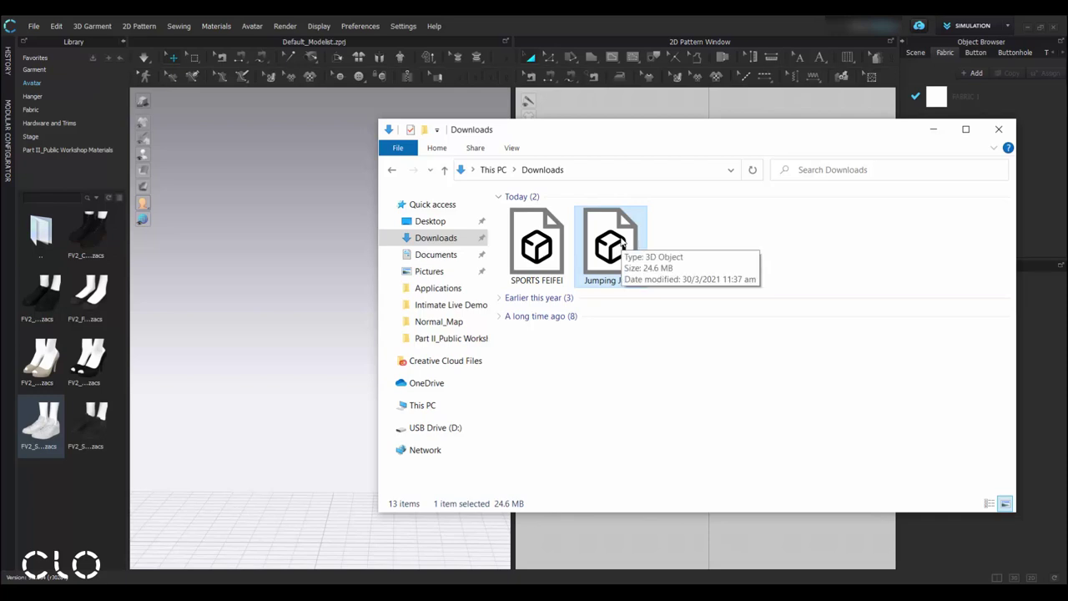
pyautogui.moveTo(623, 247); pyautogui.dragTo(325, 285)
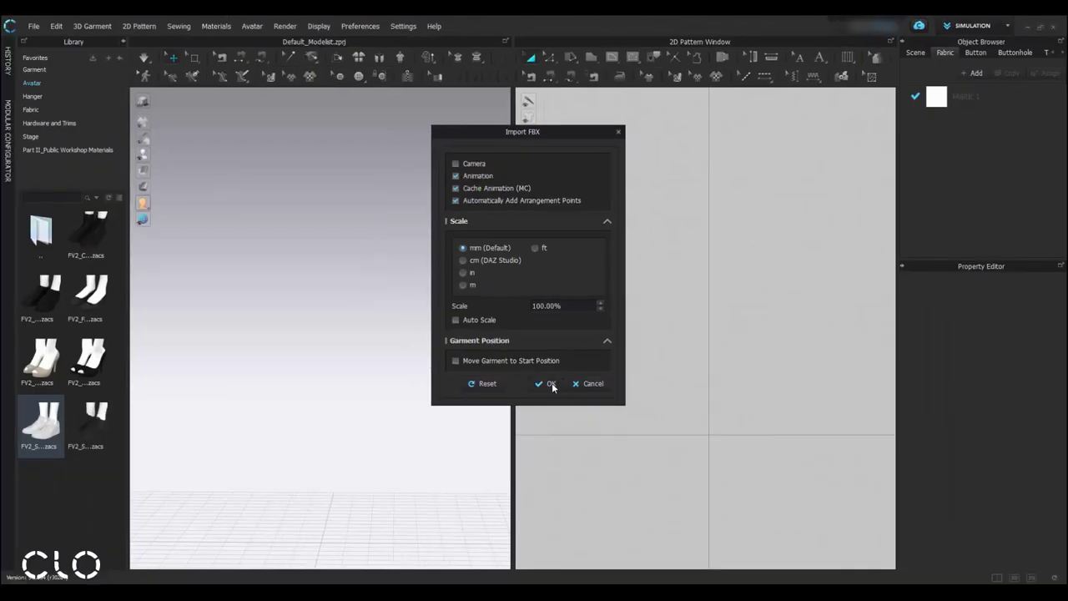
pyautogui.click(549, 384)
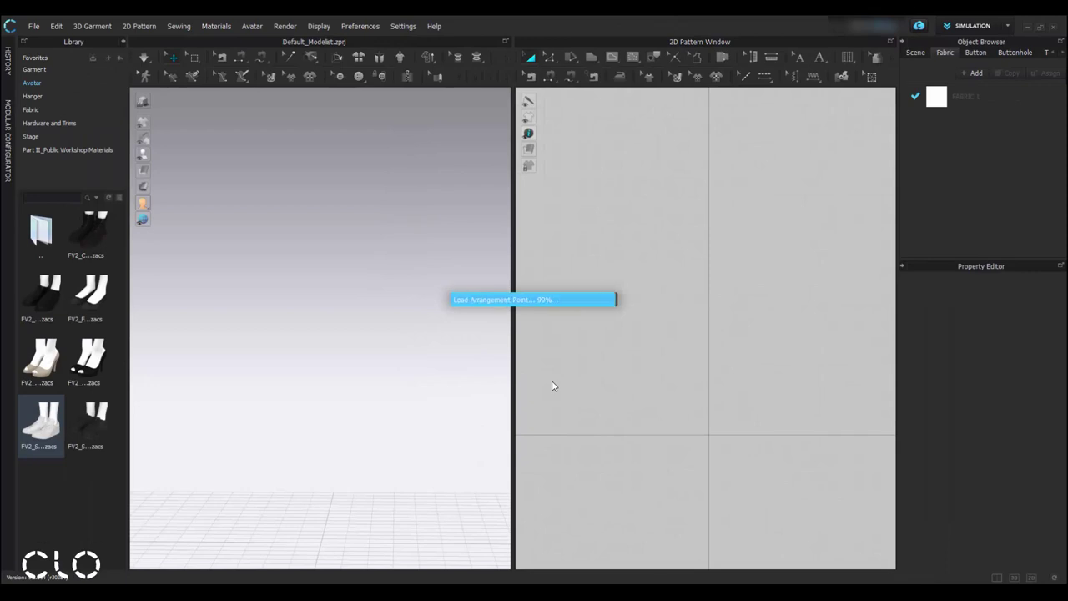
pyautogui.click(538, 349)
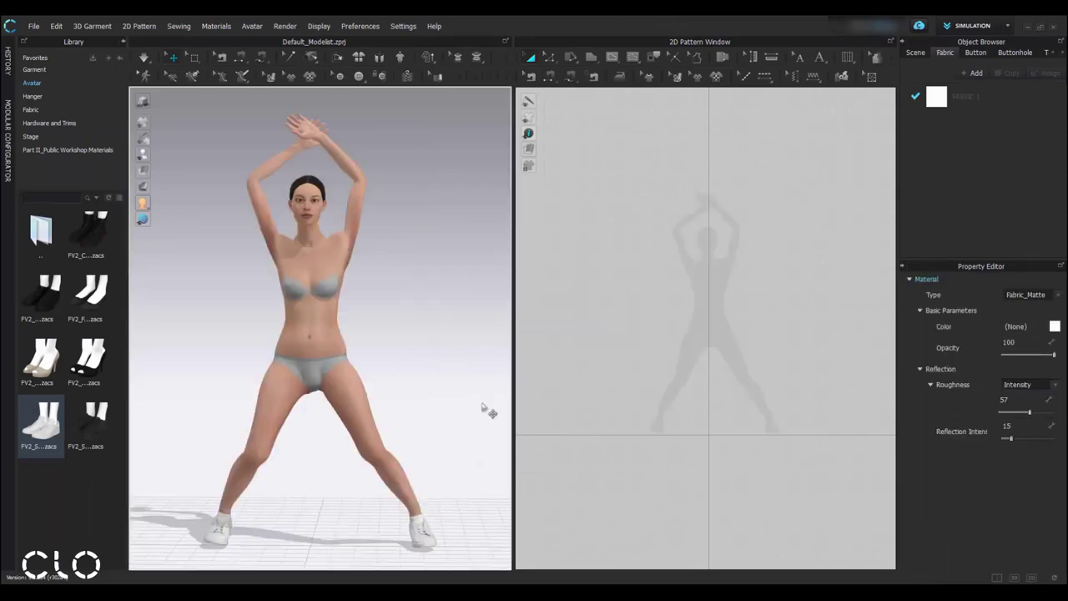
# - Play the imported jumping motion in Animation mode, then return to Simulation mode
pyautogui.click(970, 27)
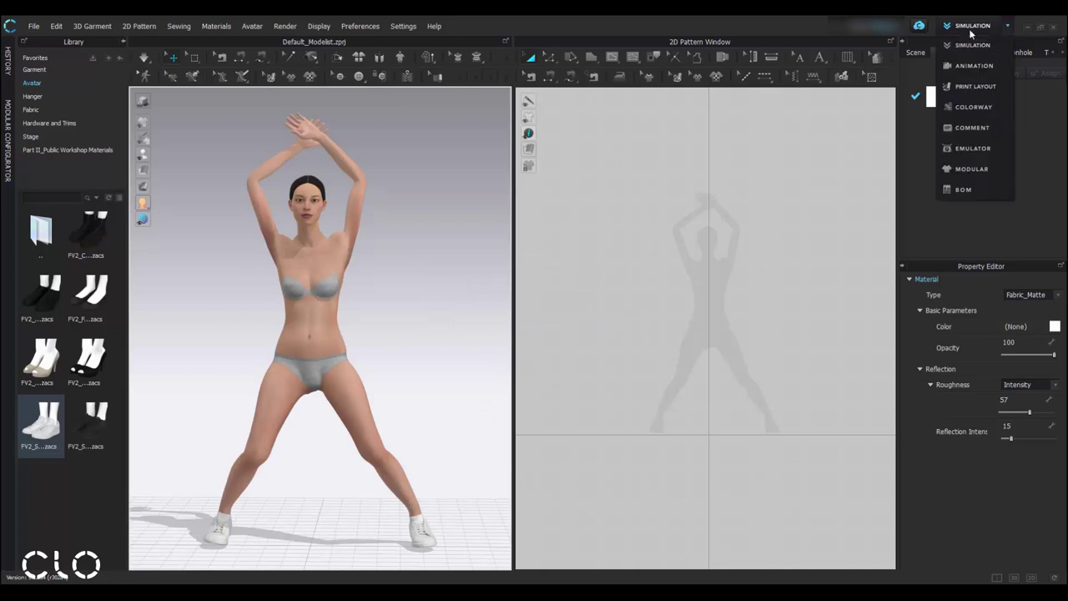
pyautogui.click(972, 66)
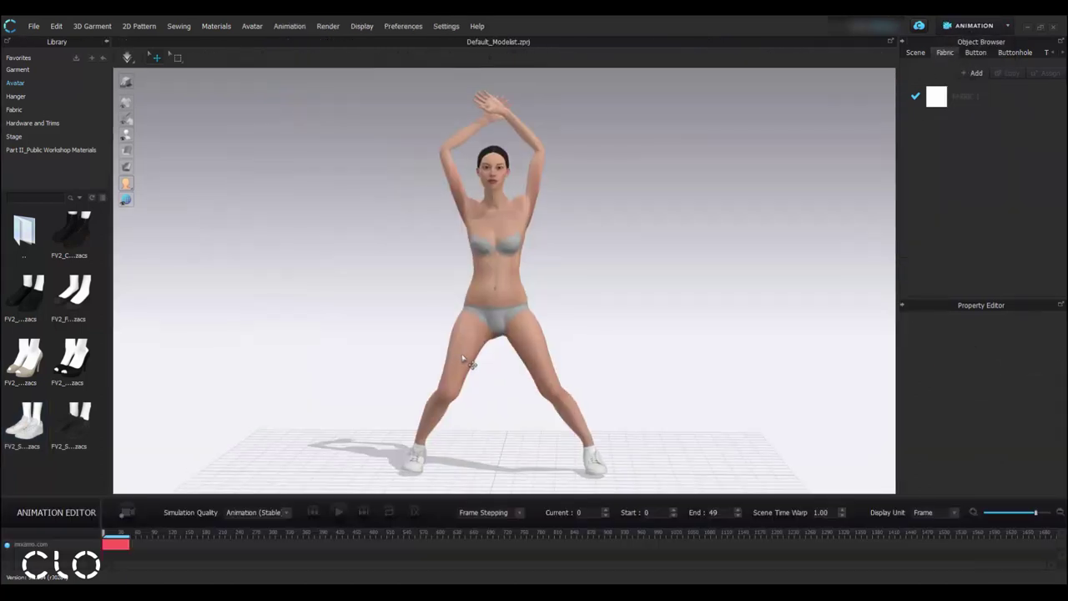
pyautogui.click(336, 513)
pyautogui.click(968, 30)
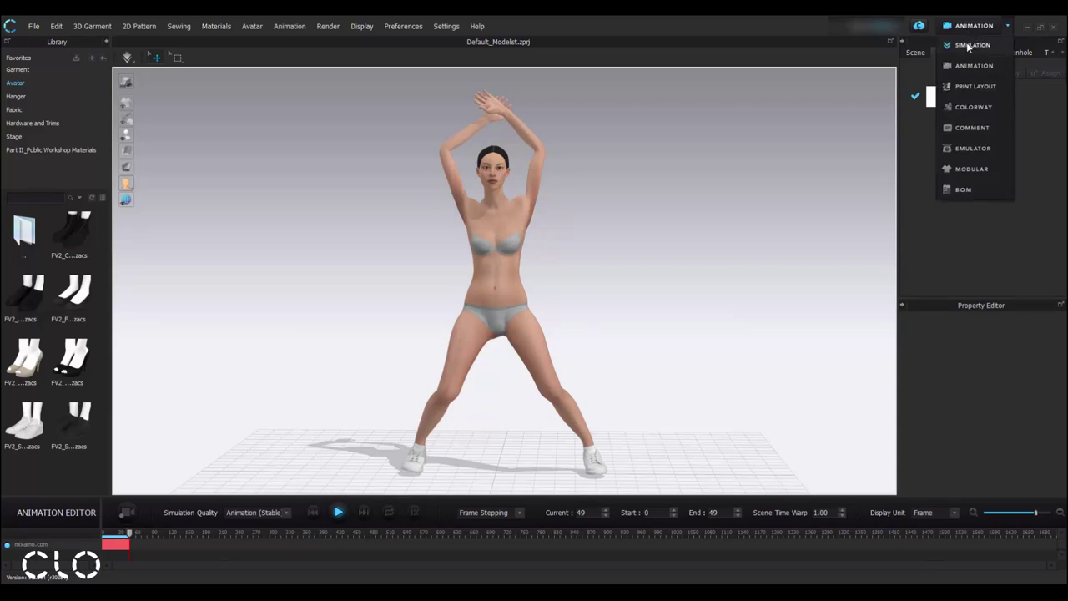
pyautogui.click(968, 41)
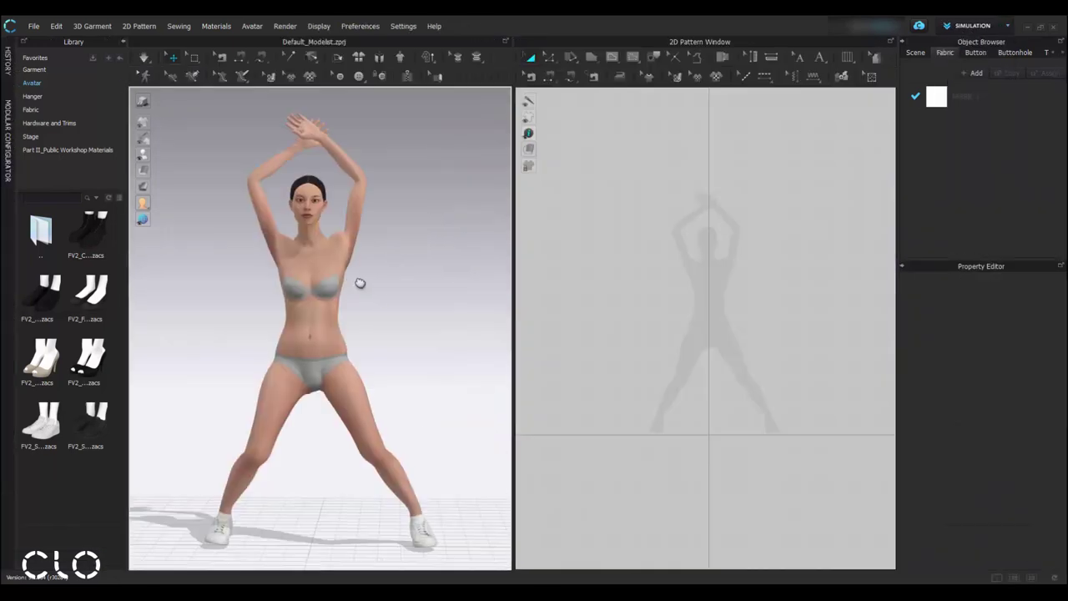
# - Start saving the avatar's motion as a Motion File (*.mtn) in the Part II_Public Workshop Materials folder
pyautogui.click(32, 26)
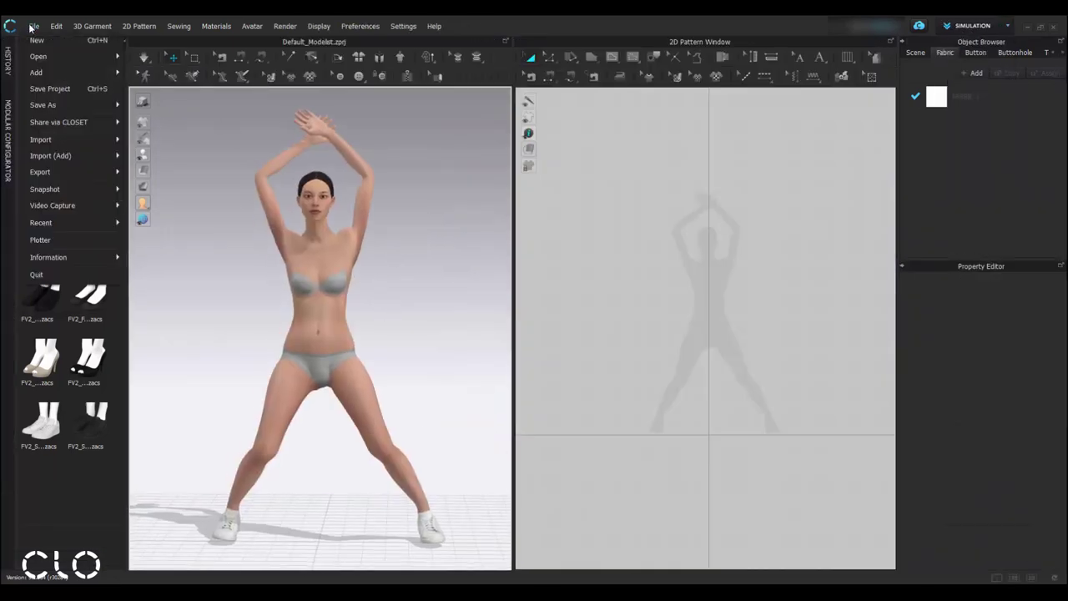
pyautogui.moveTo(45, 105)
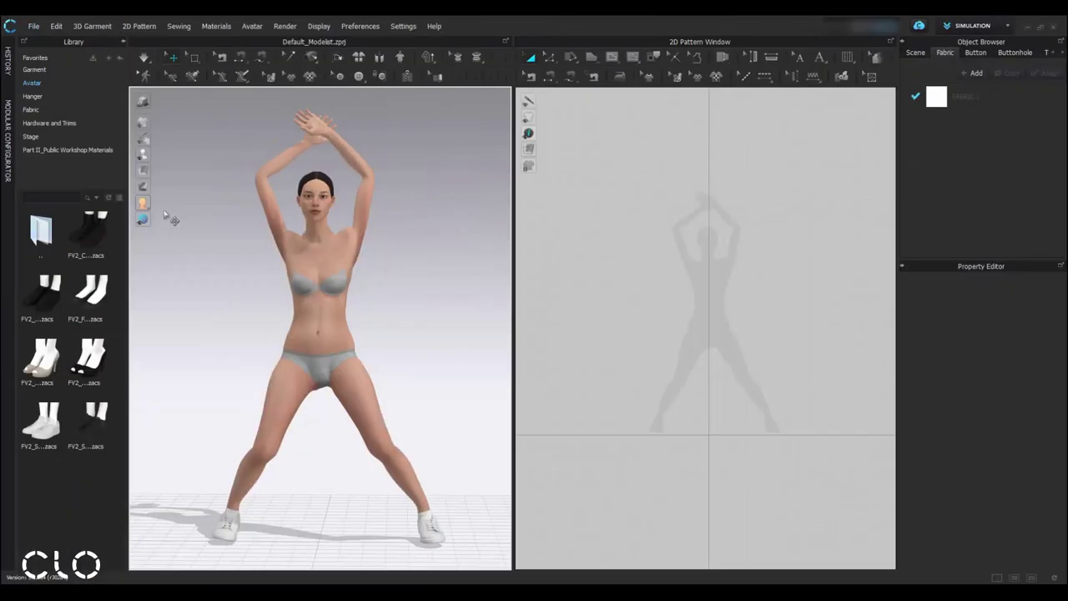
pyautogui.click(70, 40)
pyautogui.moveTo(100, 274)
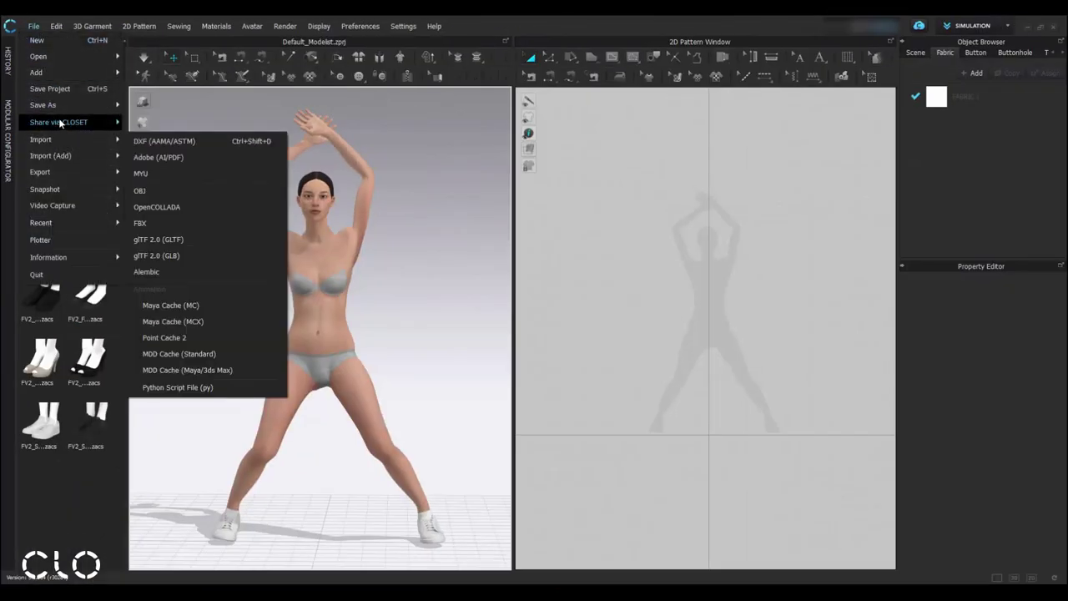
pyautogui.moveTo(75, 105)
pyautogui.click(182, 219)
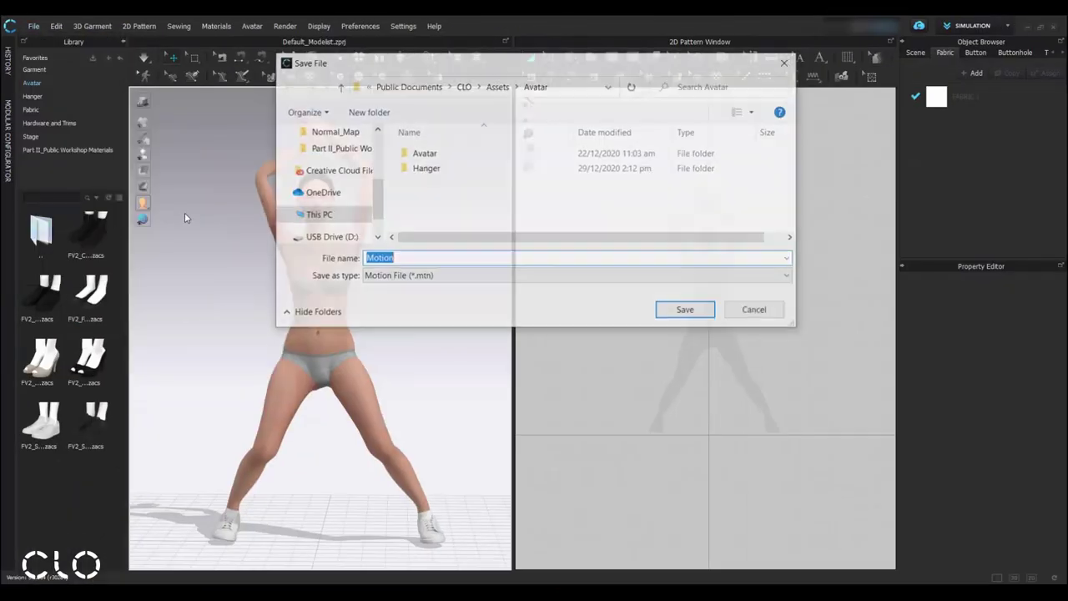
pyautogui.click(330, 151)
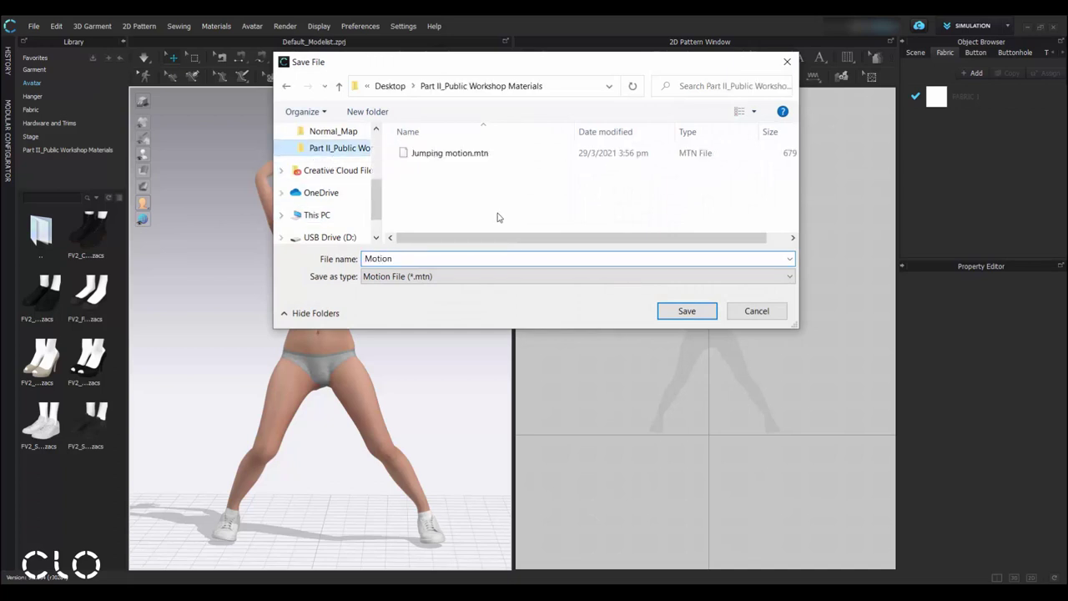
# - Name the motion file "Jumping motion.mtn" and save its Entire Region, replacing the existing file
pyautogui.doubleClick(404, 262)
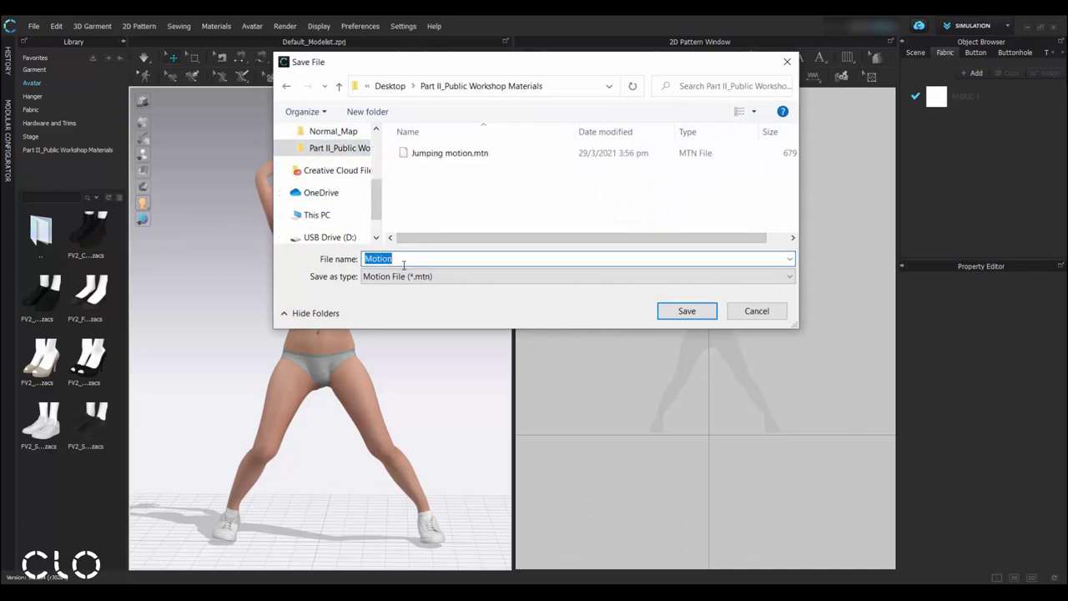
pyautogui.write('Jum')
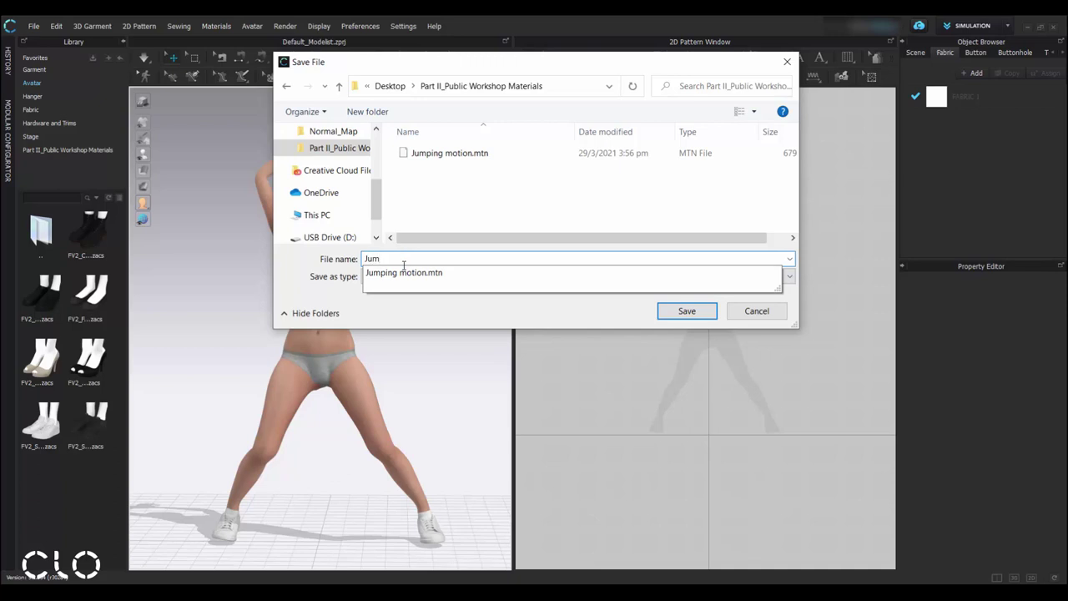
pyautogui.write('ping motion')
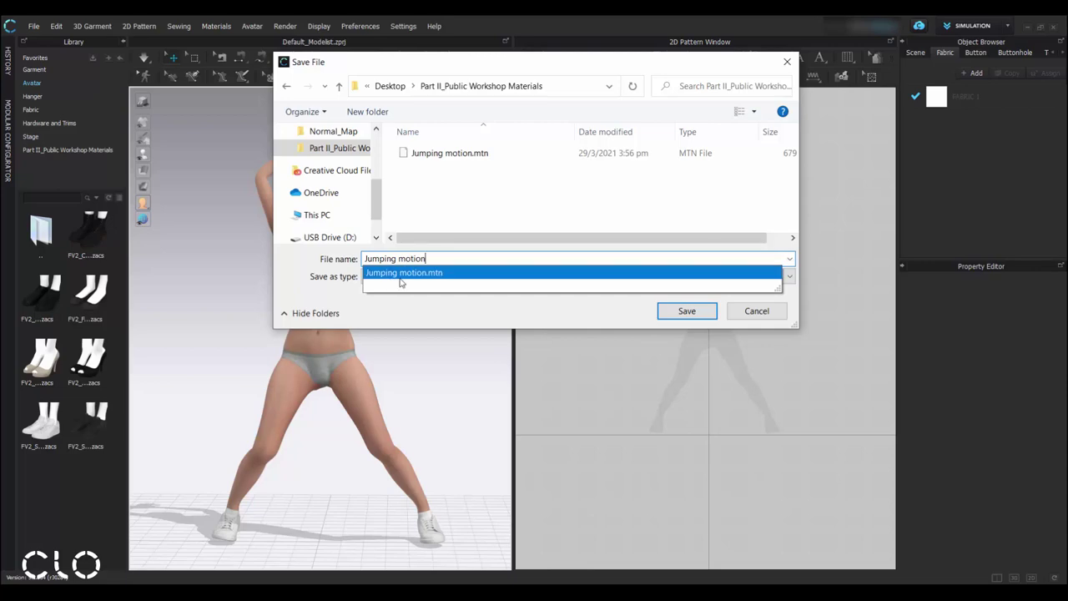
pyautogui.click(416, 274)
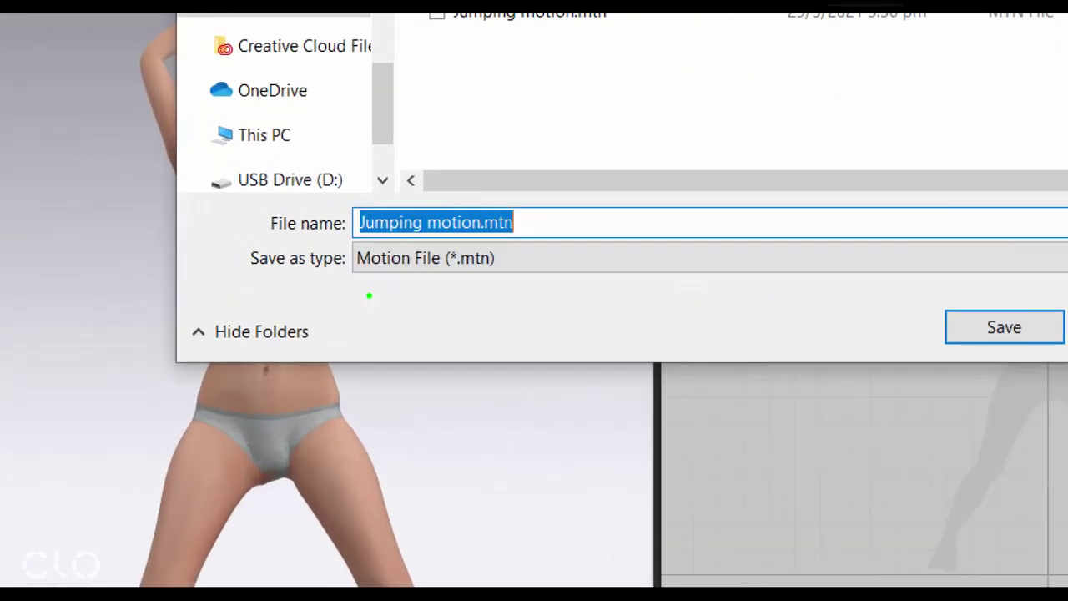
pyautogui.moveTo(348, 240); pyautogui.dragTo(515, 278)
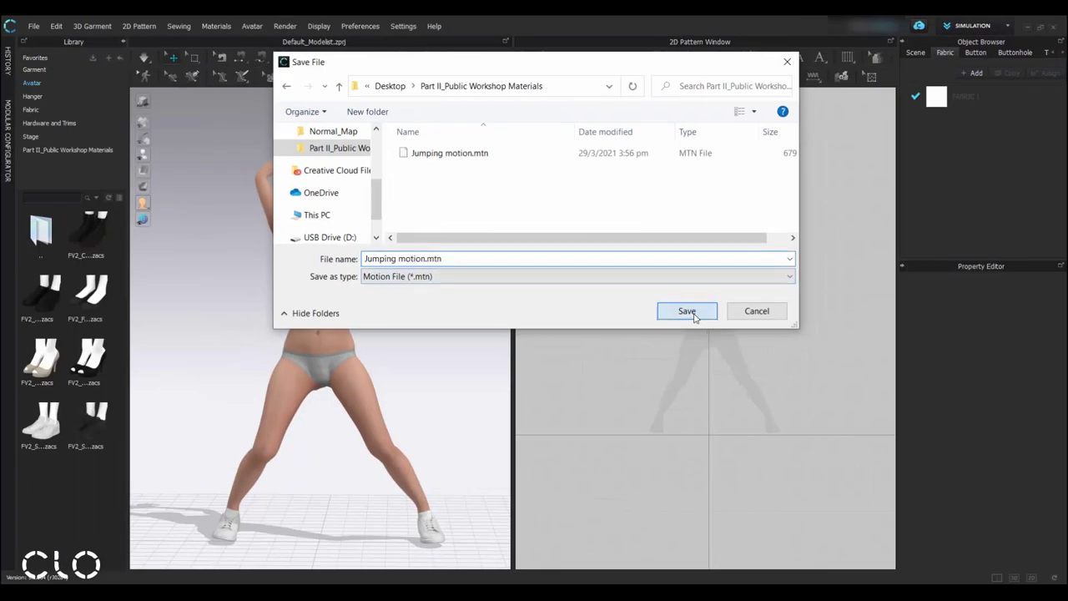
pyautogui.click(1004, 327)
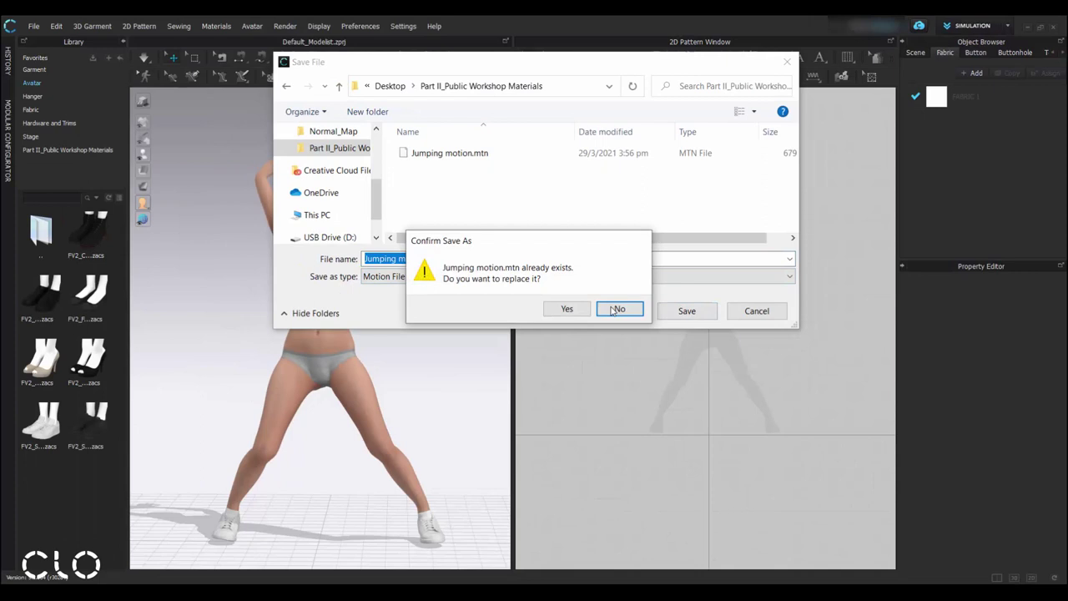
pyautogui.click(572, 309)
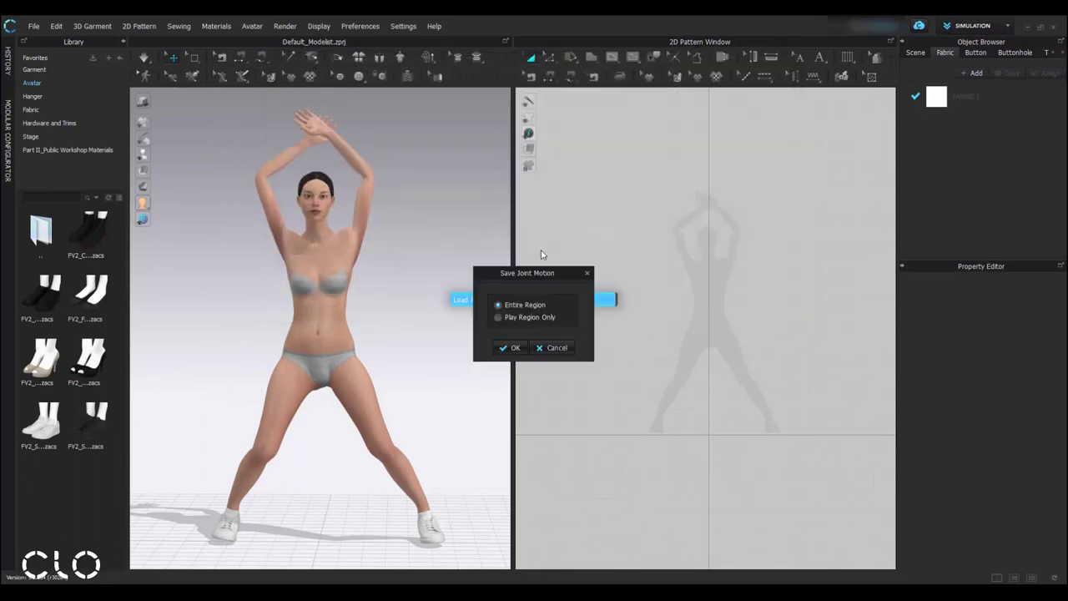
pyautogui.click(510, 347)
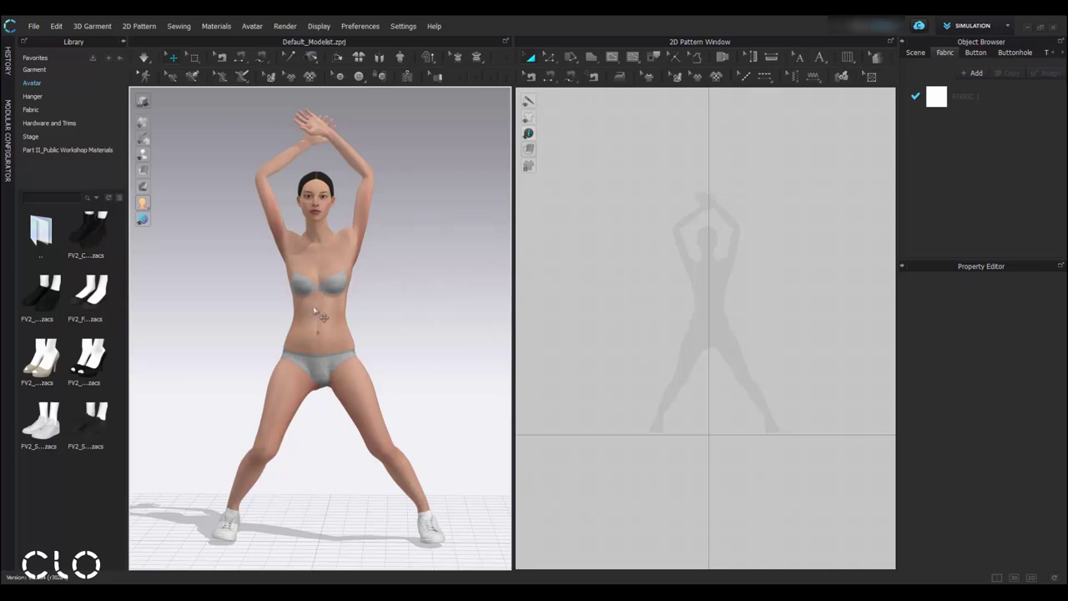
# - Delete the current avatar and import the SPORTS FEIFEI FBX from Downloads with Animation, Cache Animation (MC) and automatic arrangement points, at mm (Default) and 100% scale
pyautogui.press('Delete')
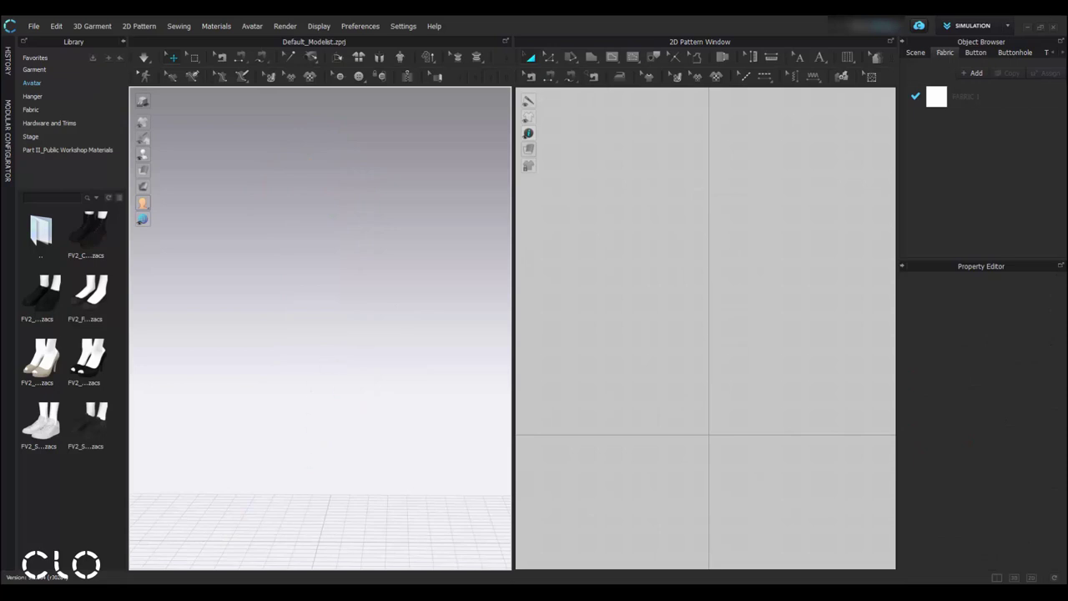
pyautogui.hotkey('alt', 'Tab')
pyautogui.moveTo(598, 138); pyautogui.dragTo(622, 135)
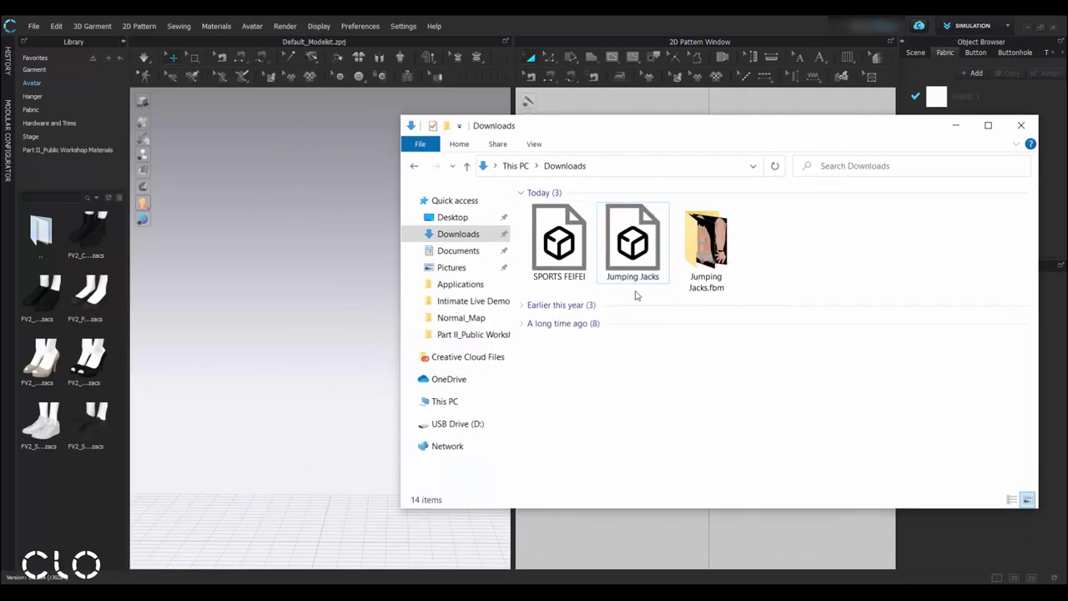
pyautogui.click(568, 242)
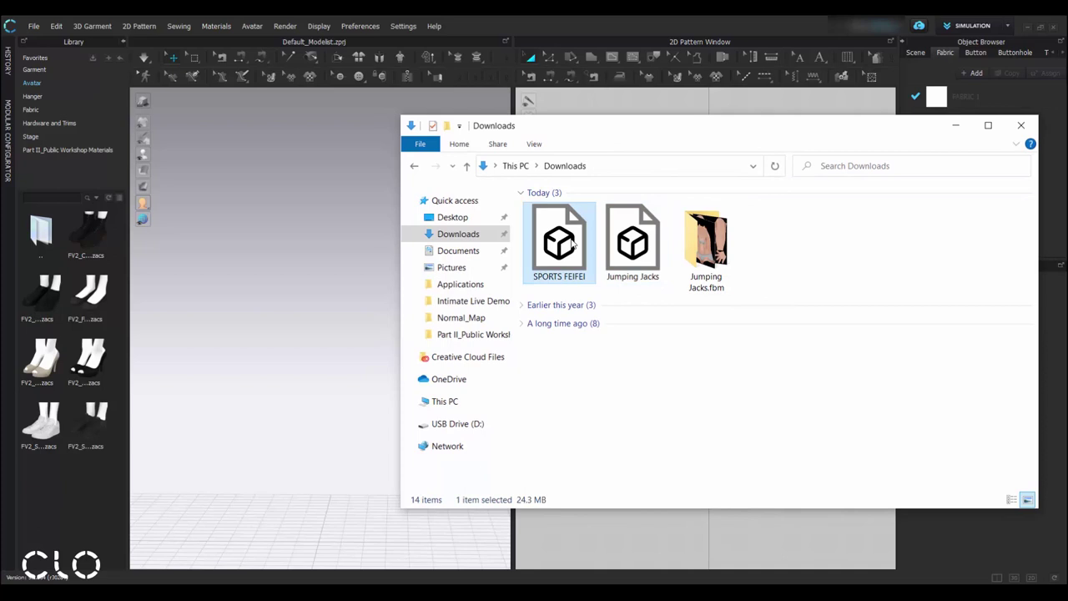
pyautogui.moveTo(555, 240); pyautogui.dragTo(326, 314)
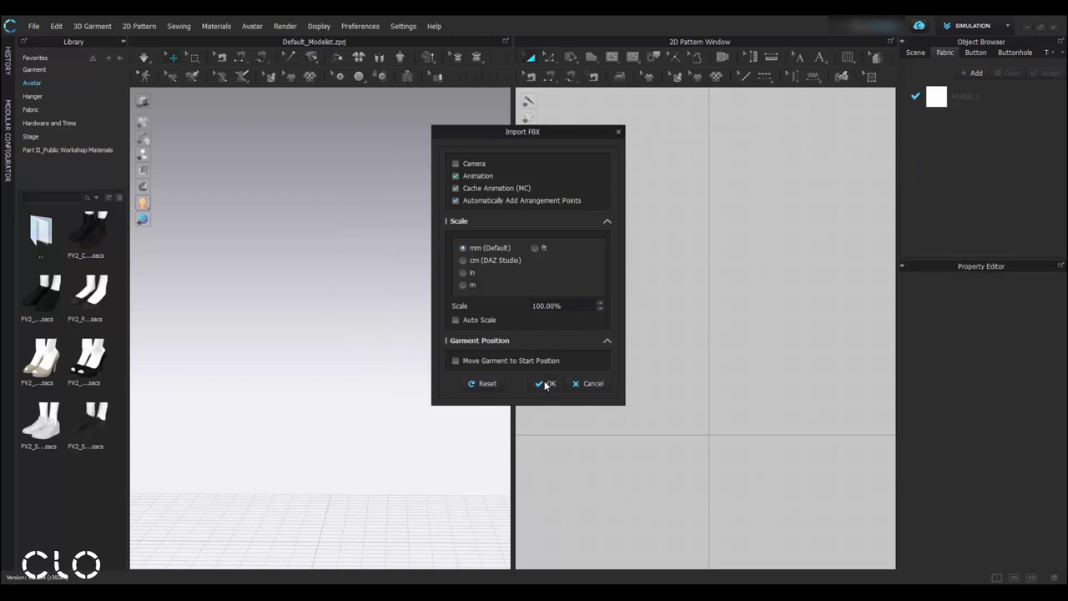
pyautogui.click(544, 384)
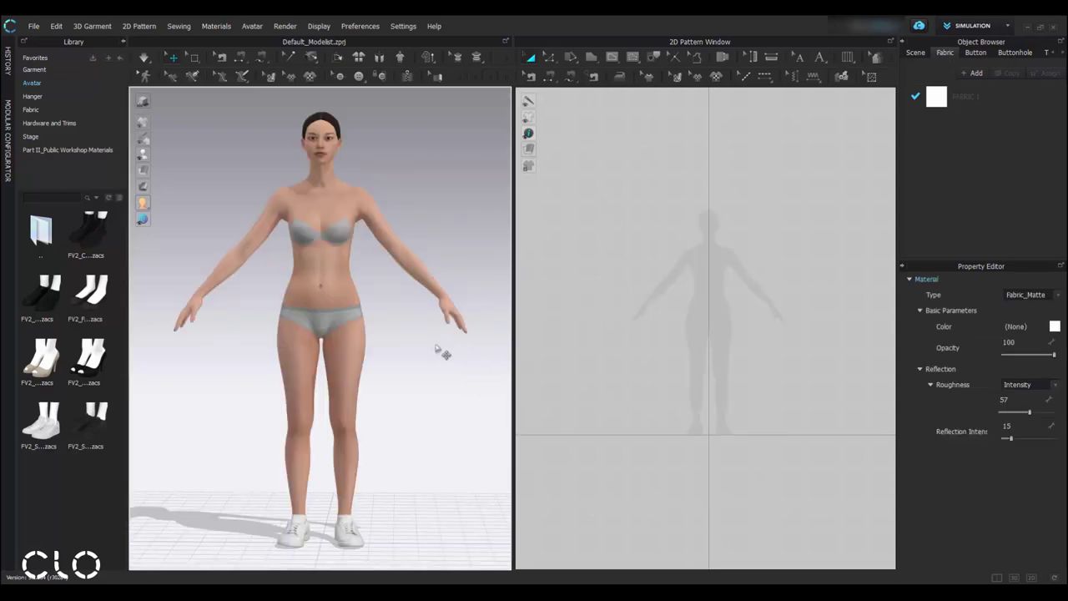
pyautogui.click(433, 353)
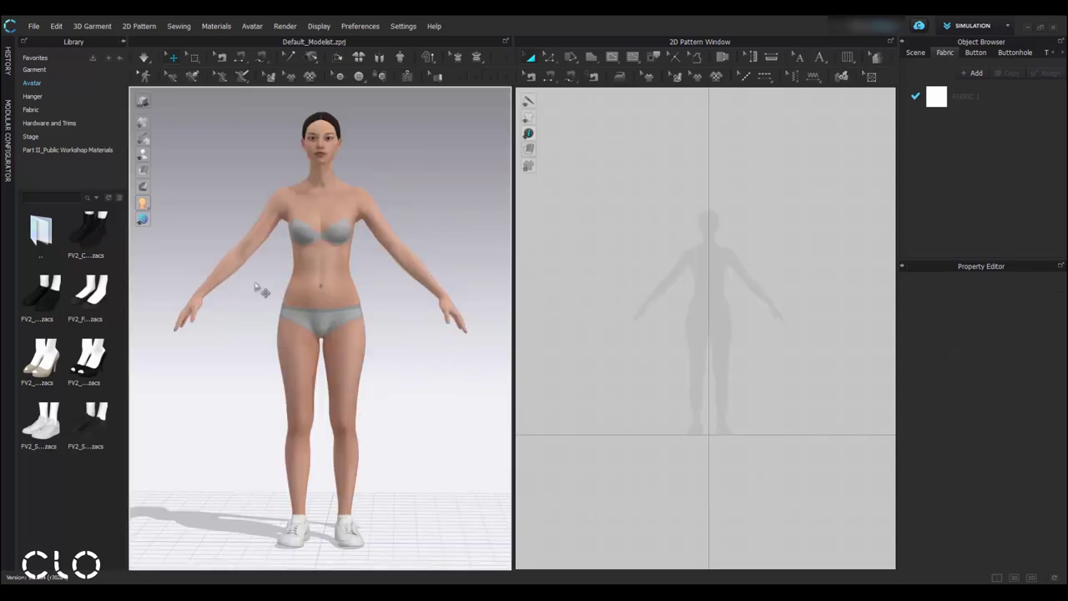
pyautogui.moveTo(280, 345); pyautogui.dragTo(338, 342, button='right')
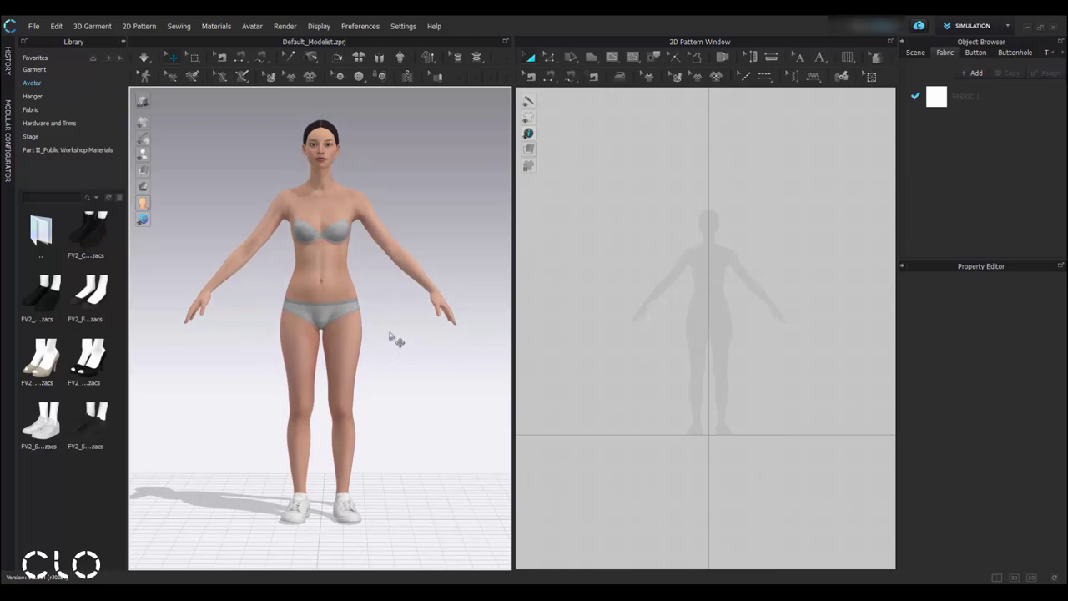
# - Reposition the imported avatar with the Move Avatar command and clear the selection
pyautogui.rightClick(339, 289)
pyautogui.moveTo(369, 367)
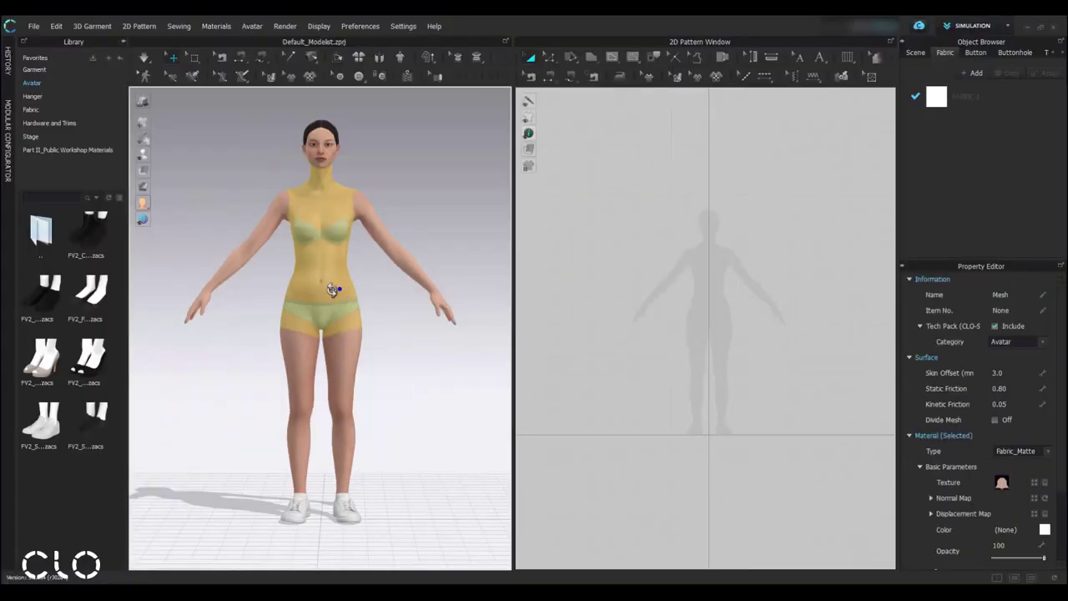
pyautogui.rightClick(390, 285)
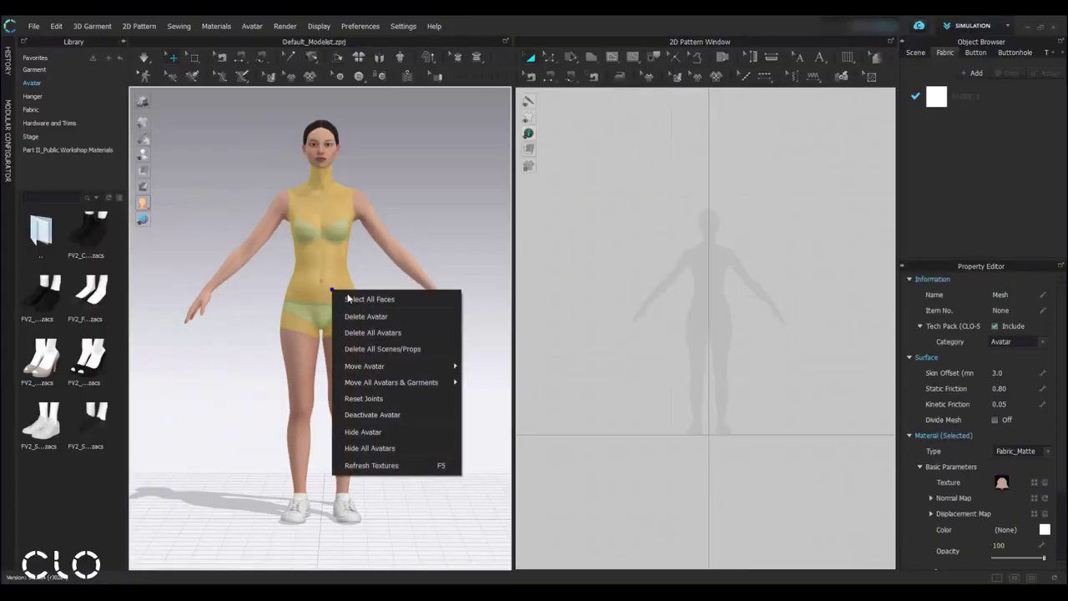
pyautogui.moveTo(451, 366)
pyautogui.click(489, 368)
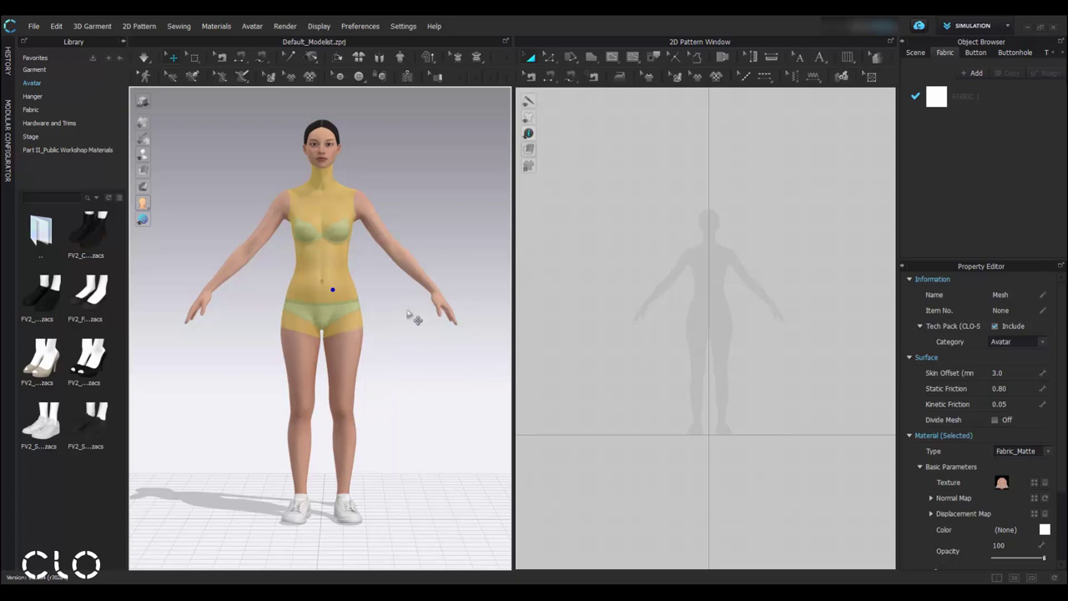
pyautogui.click(388, 380)
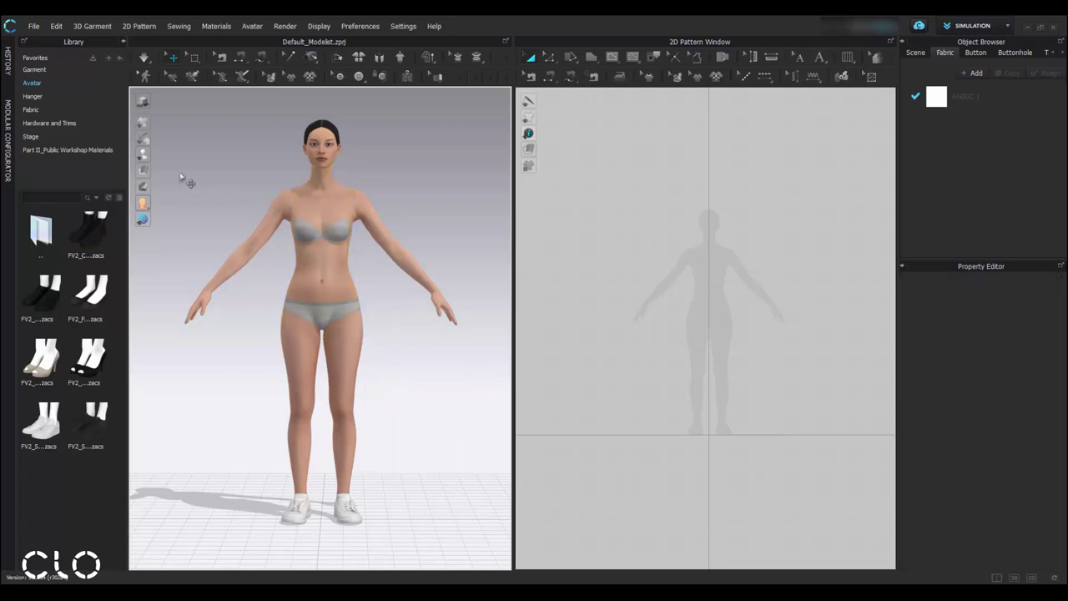
# - Add the Sportwear_Original Pose.zpac garment from Part II_Public Workshop Materials to the workspace without loading its avatar pose and size
pyautogui.click(68, 150)
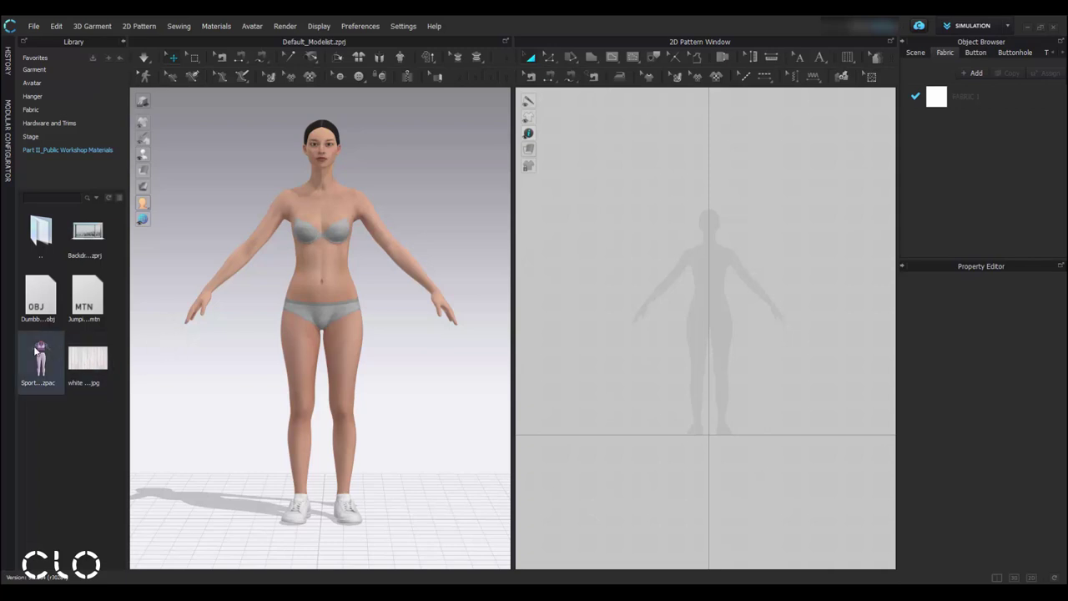
pyautogui.moveTo(38, 363)
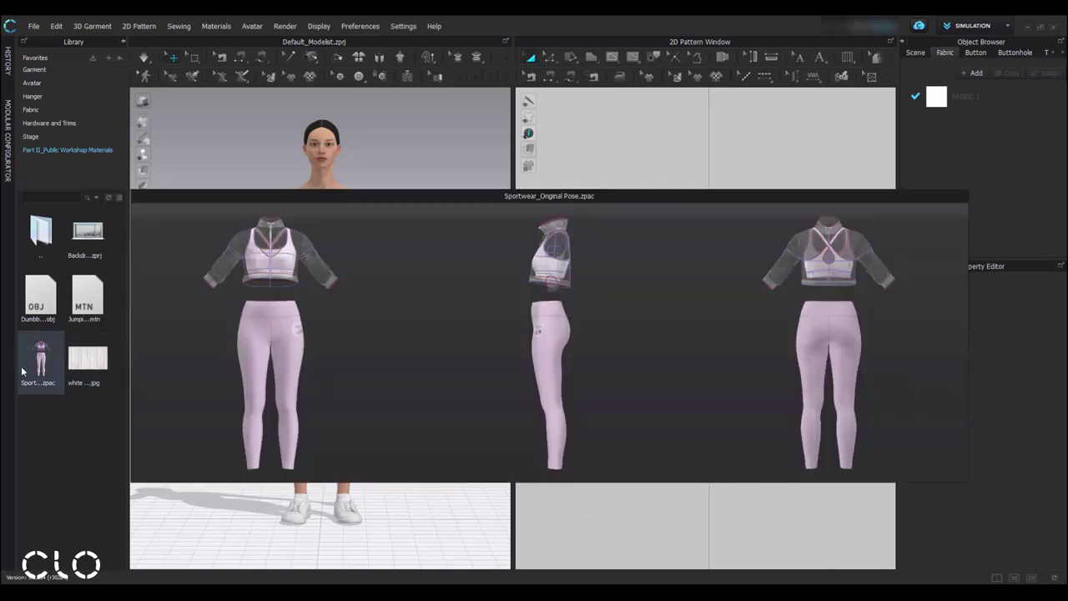
pyautogui.rightClick(40, 365)
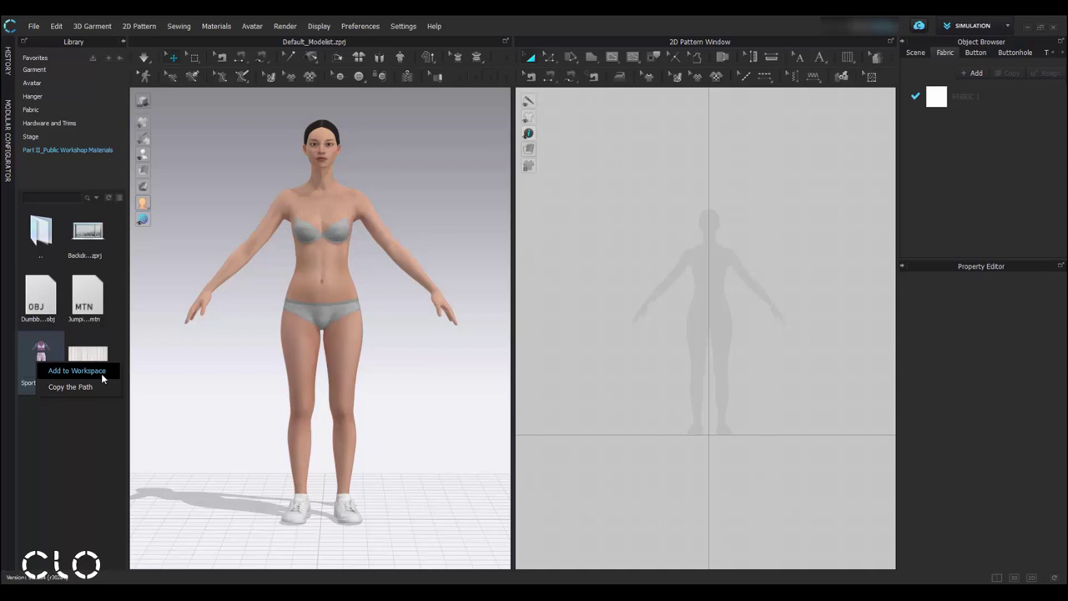
pyautogui.click(76, 371)
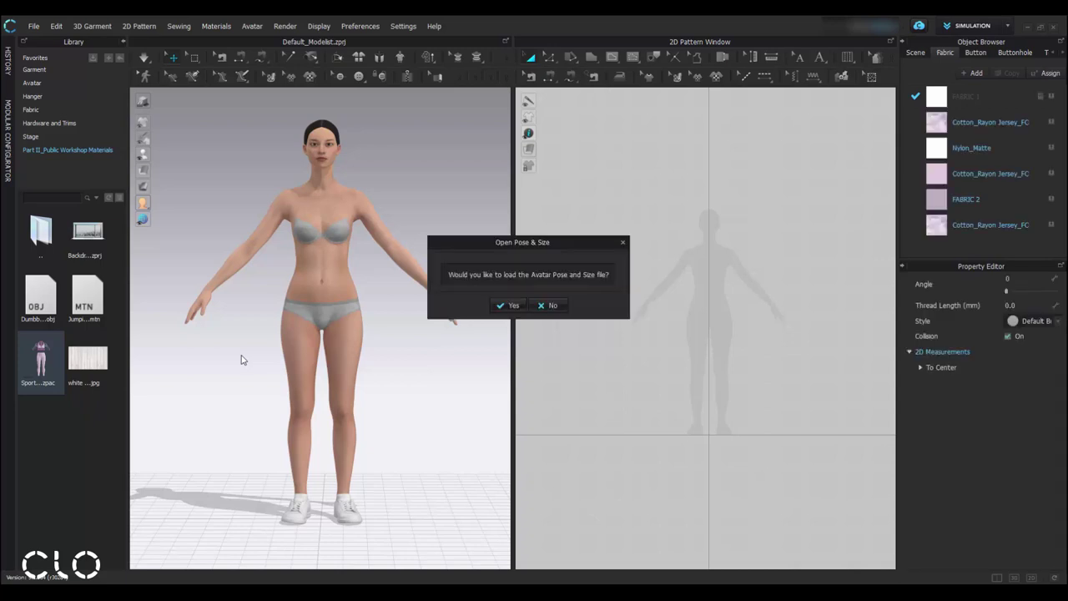
pyautogui.click(549, 306)
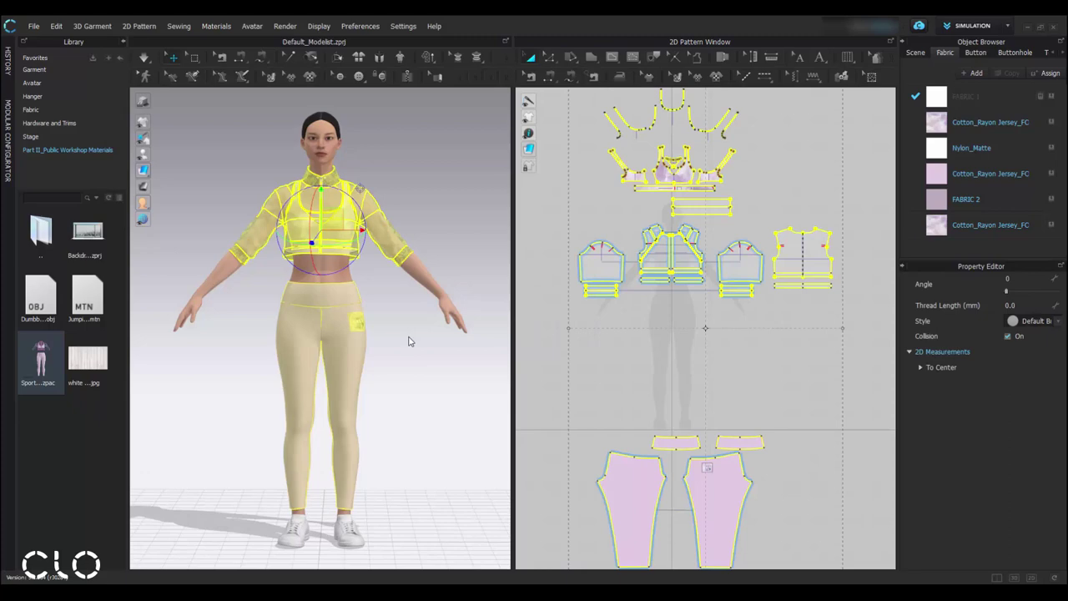
pyautogui.click(409, 341)
pyautogui.scroll(-3, 405, 348)
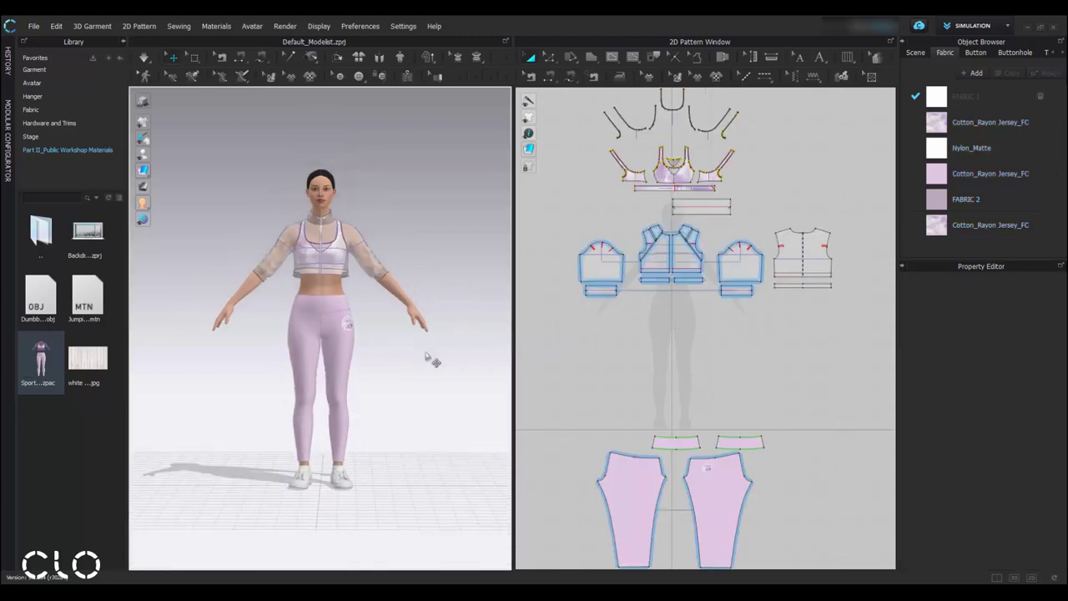
# - Add Backdrop.zprj to the current project as a garment with zero translation, without loading its avatar pose and size
pyautogui.moveTo(97, 241)
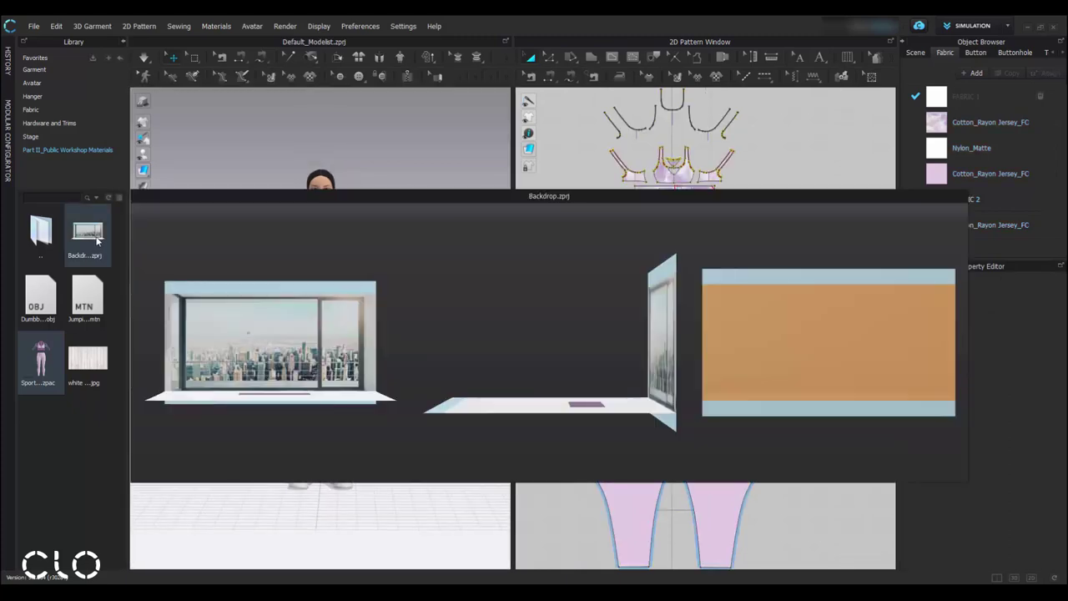
pyautogui.rightClick(95, 238)
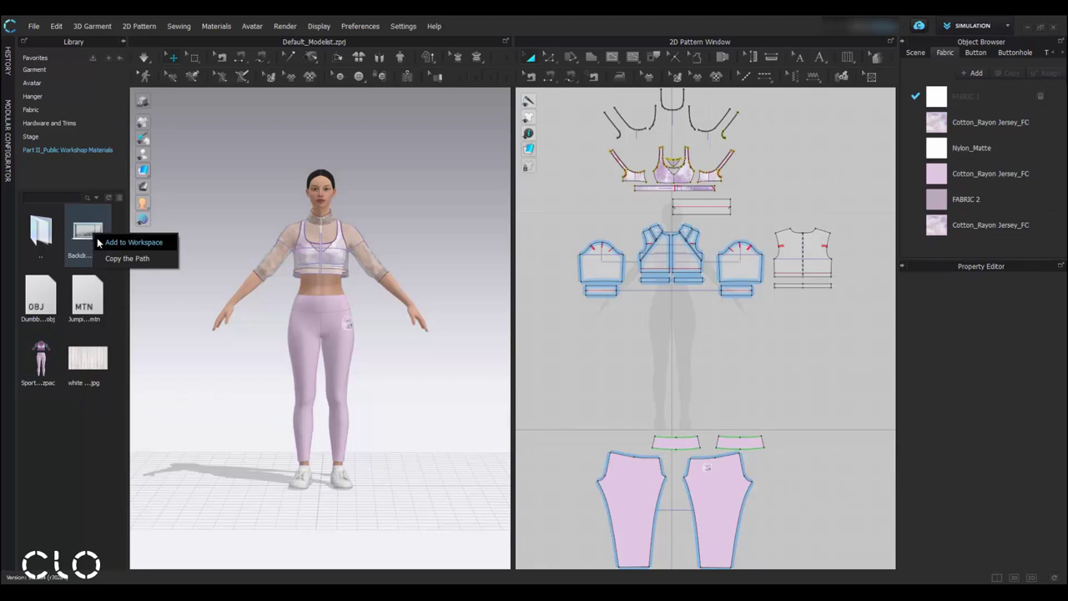
pyautogui.click(167, 243)
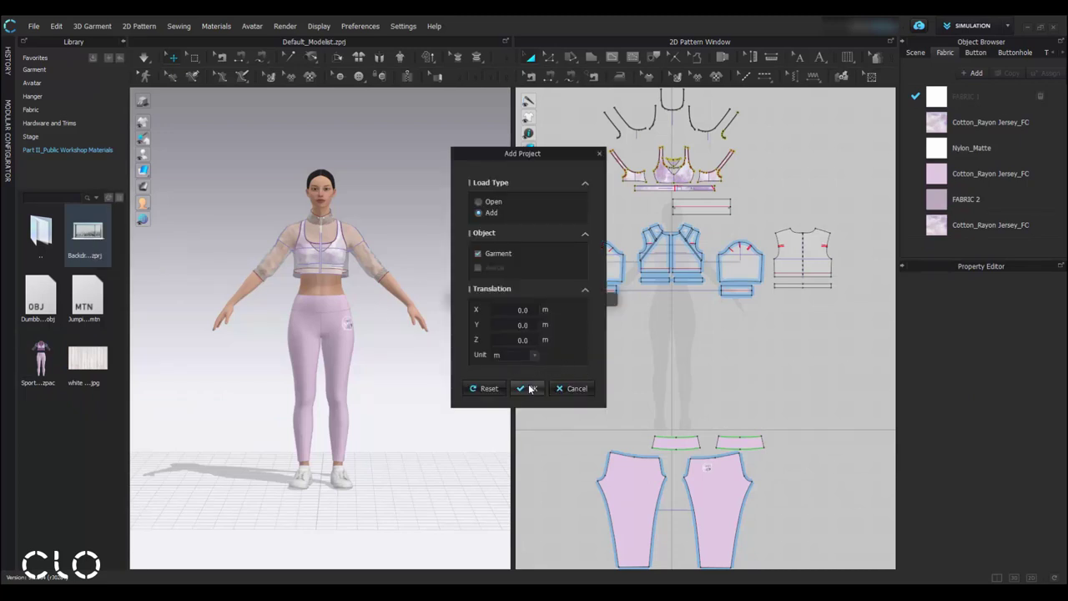
pyautogui.click(529, 388)
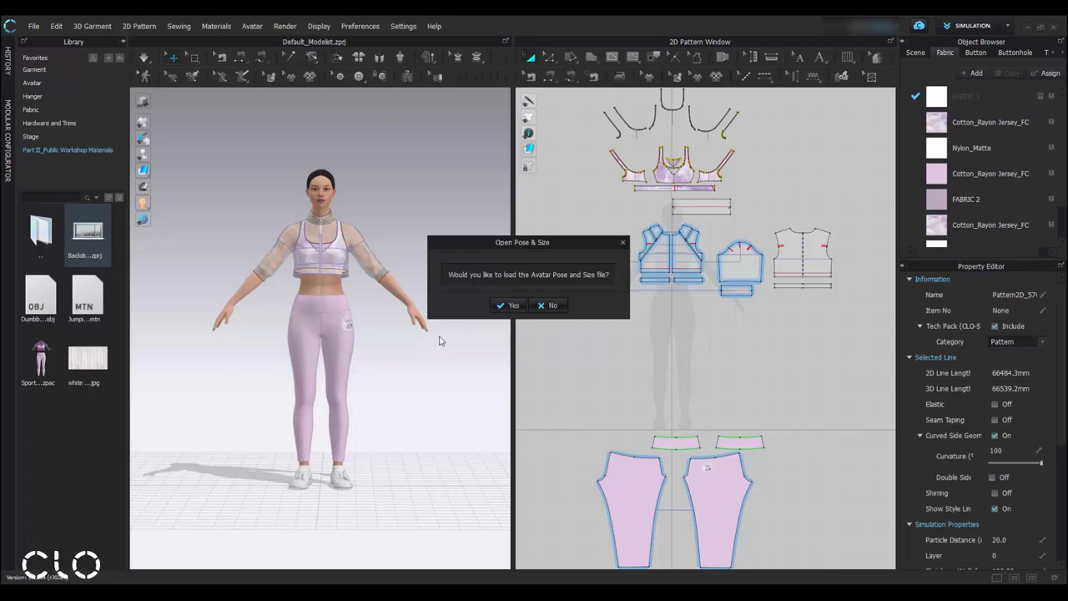
pyautogui.click(548, 305)
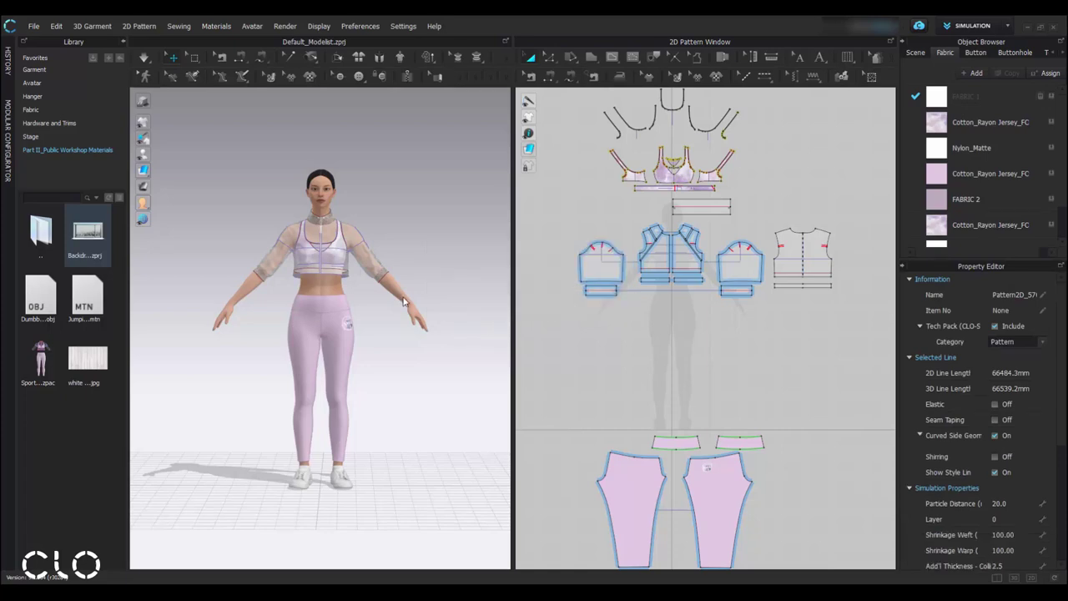
pyautogui.scroll(5, 659, 372)
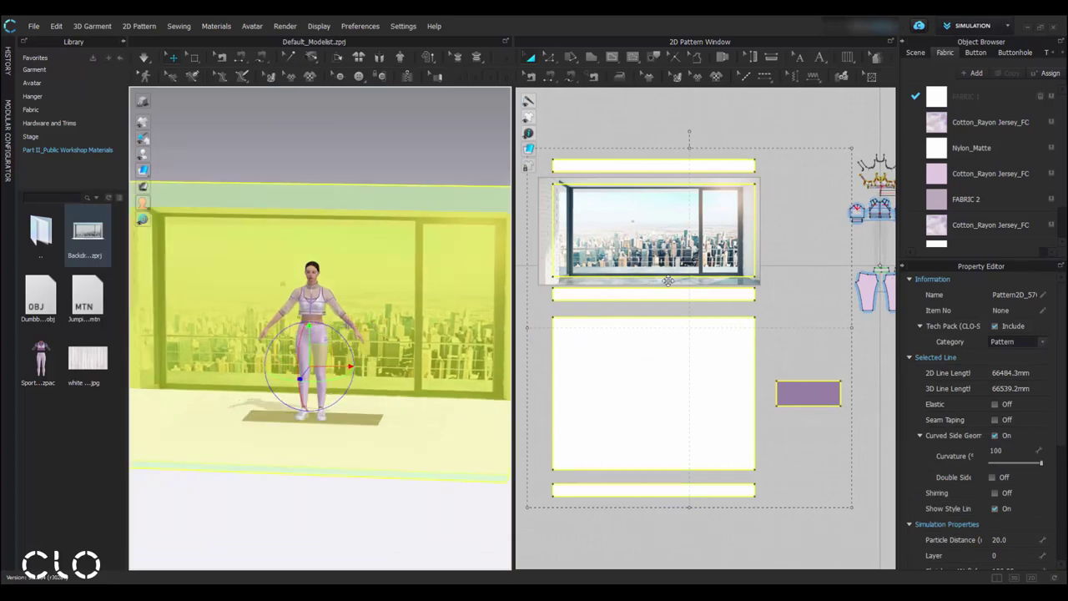
pyautogui.click(787, 340)
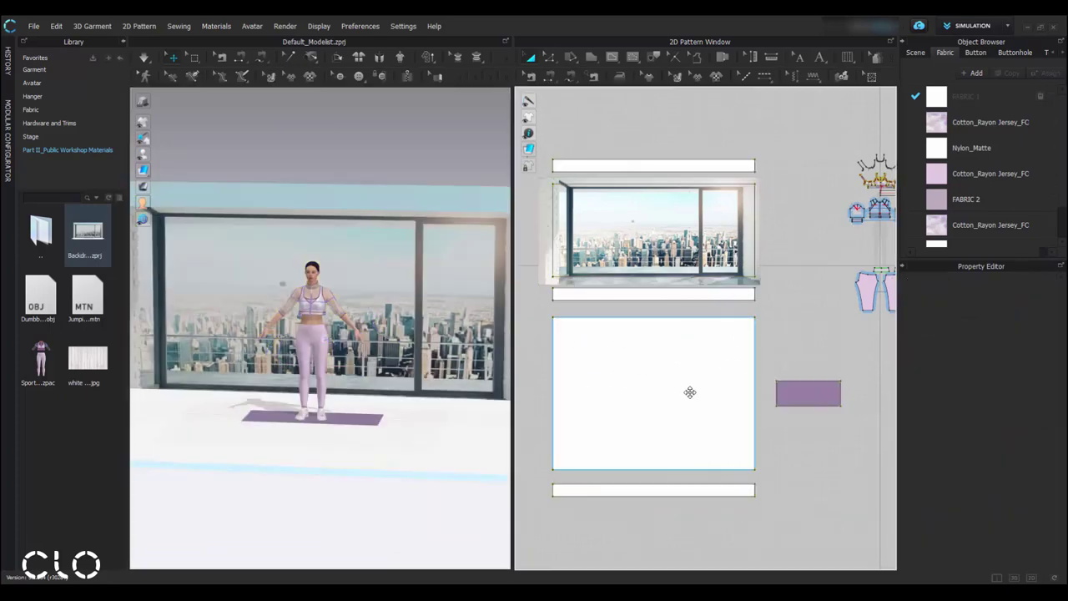
# - Examine how the backdrop's pattern pieces correspond to the window wall, its borders and the floor in the 3D scene
pyautogui.scroll(-5, 345, 406)
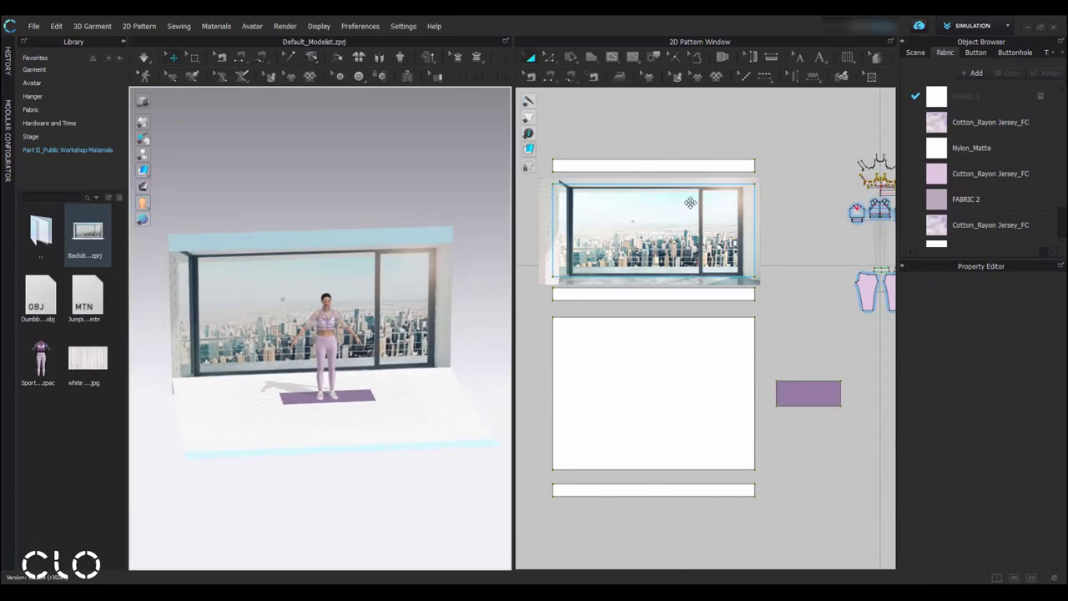
pyautogui.click(672, 167)
pyautogui.click(699, 294)
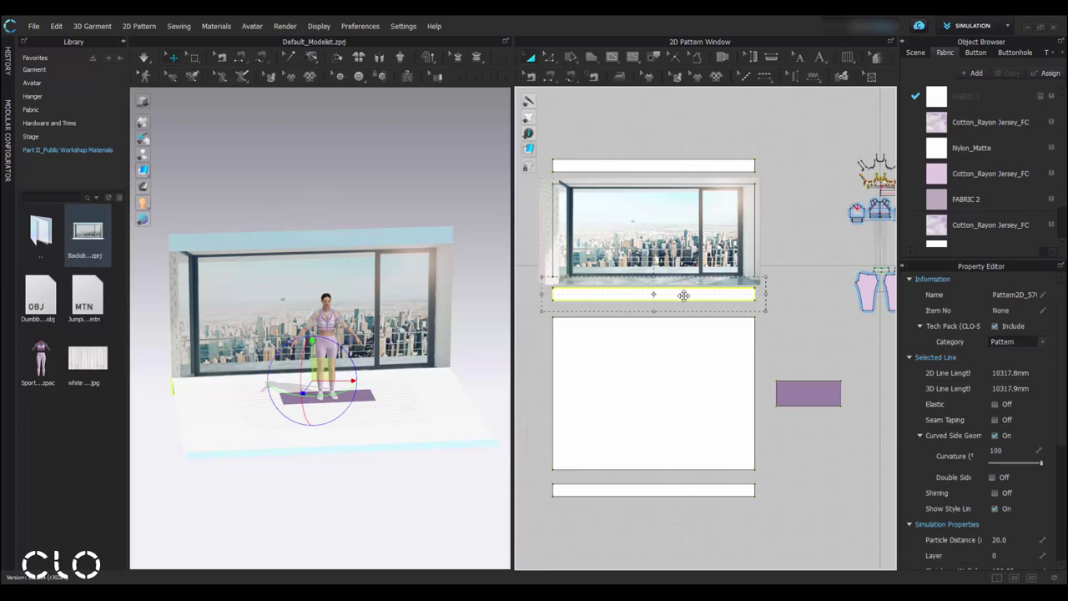
pyautogui.click(427, 242)
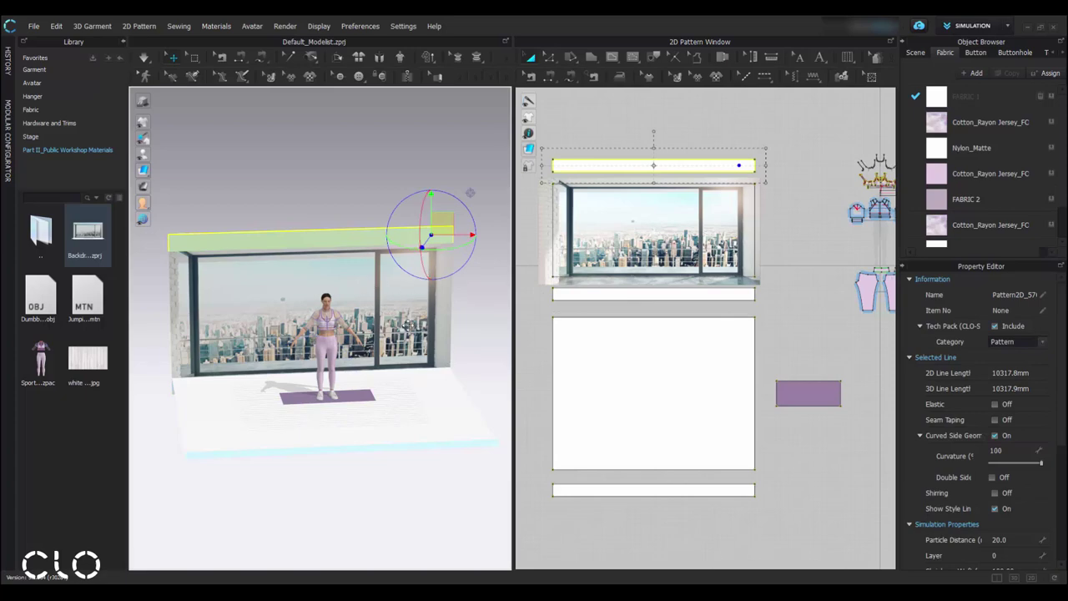
pyautogui.click(459, 324)
pyautogui.moveTo(465, 336); pyautogui.dragTo(434, 330, button='right')
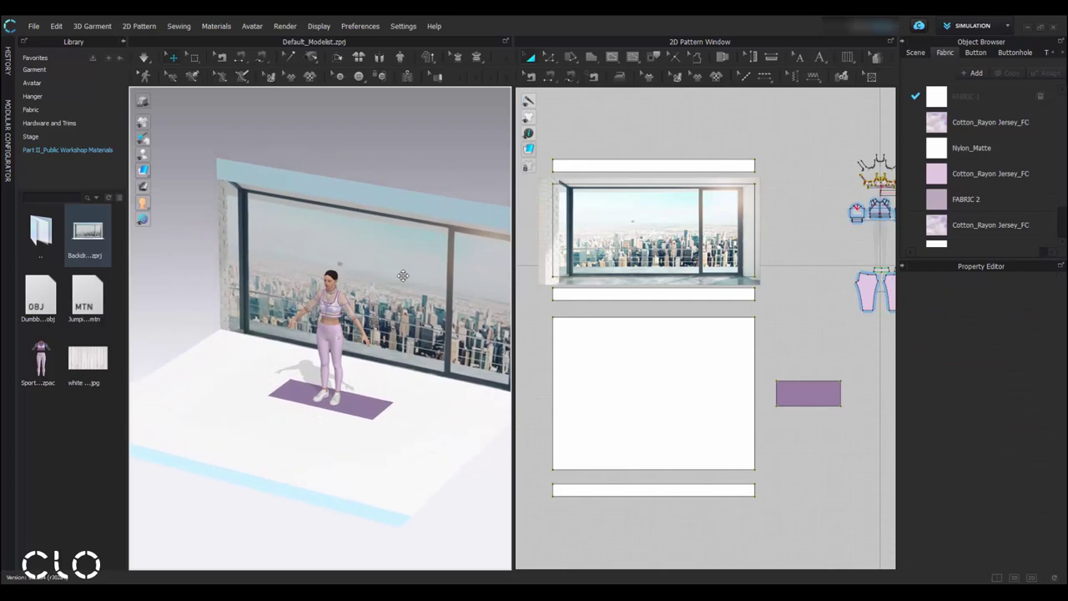
pyautogui.moveTo(665, 403); pyautogui.dragTo(685, 375, button='right')
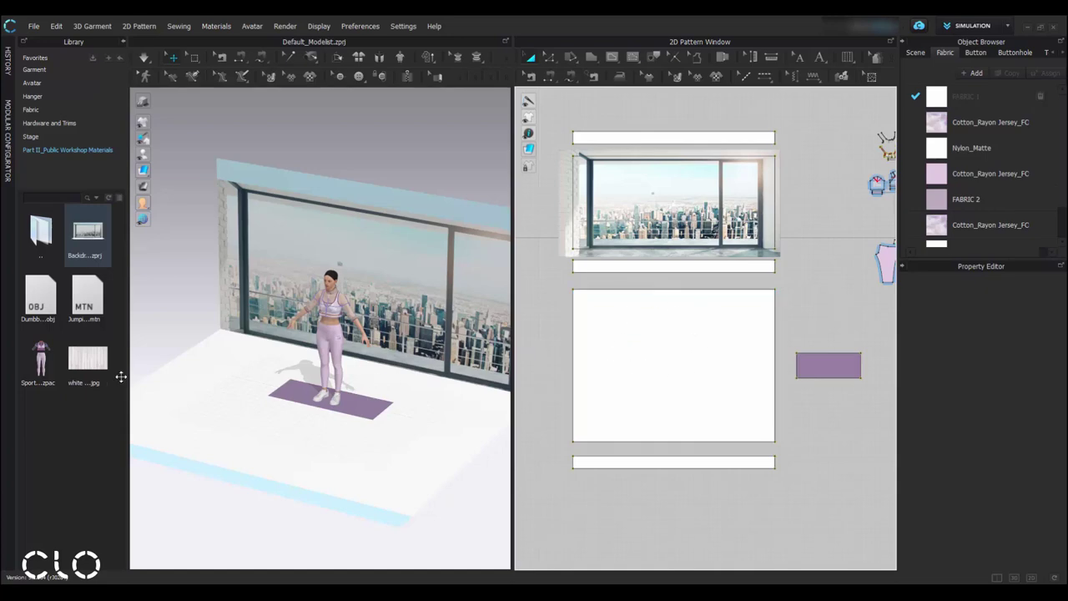
# - Add white wood floor.jpg as a graphic near the middle of the backdrop's large white floor piece, keeping the default size
pyautogui.moveTo(76, 362)
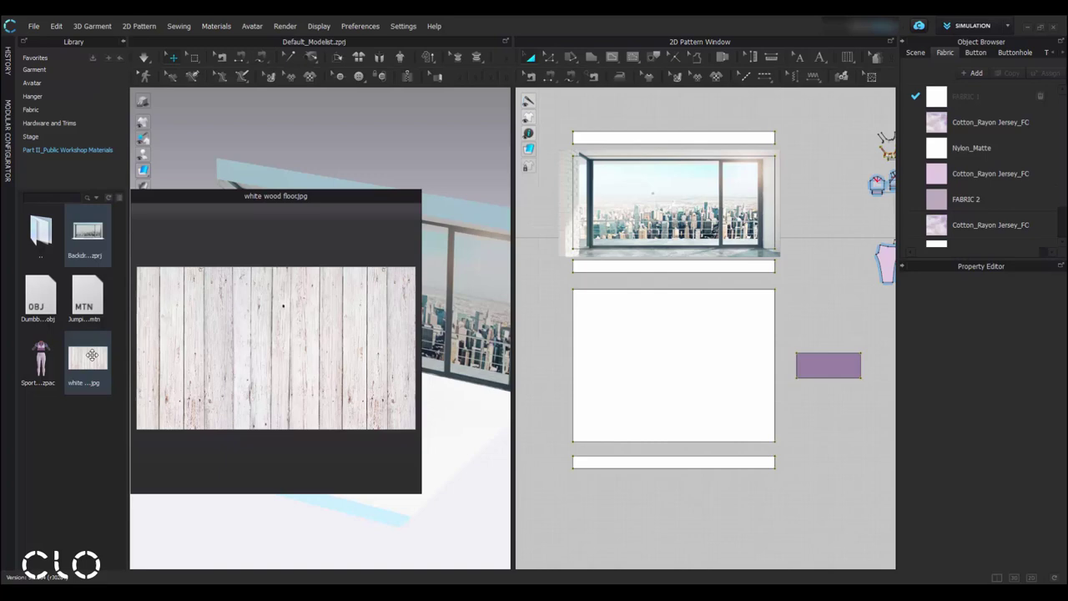
pyautogui.rightClick(92, 357)
pyautogui.click(93, 359)
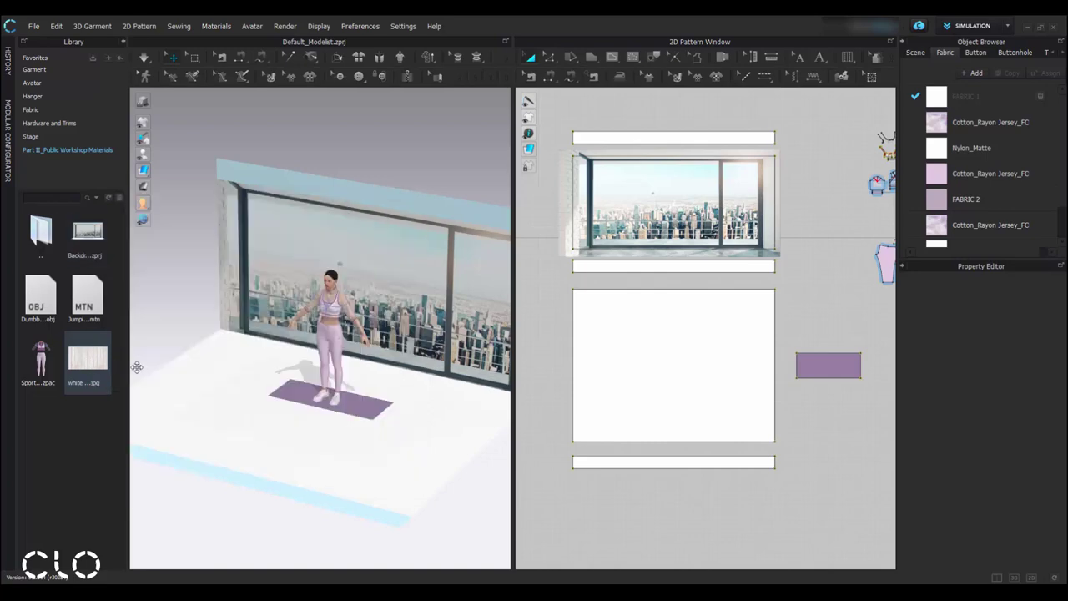
pyautogui.rightClick(96, 359)
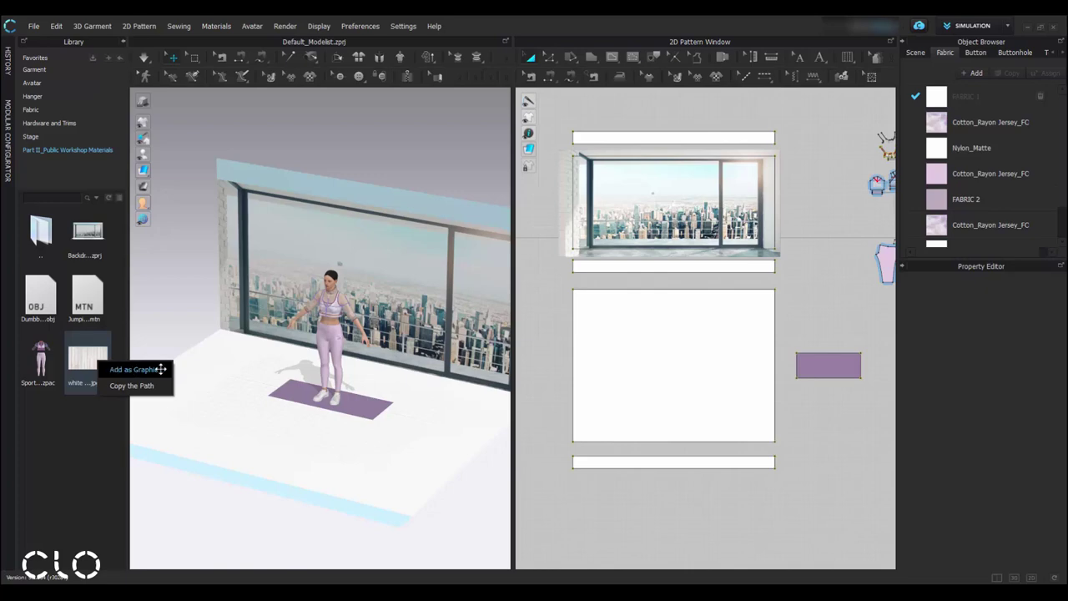
pyautogui.click(134, 369)
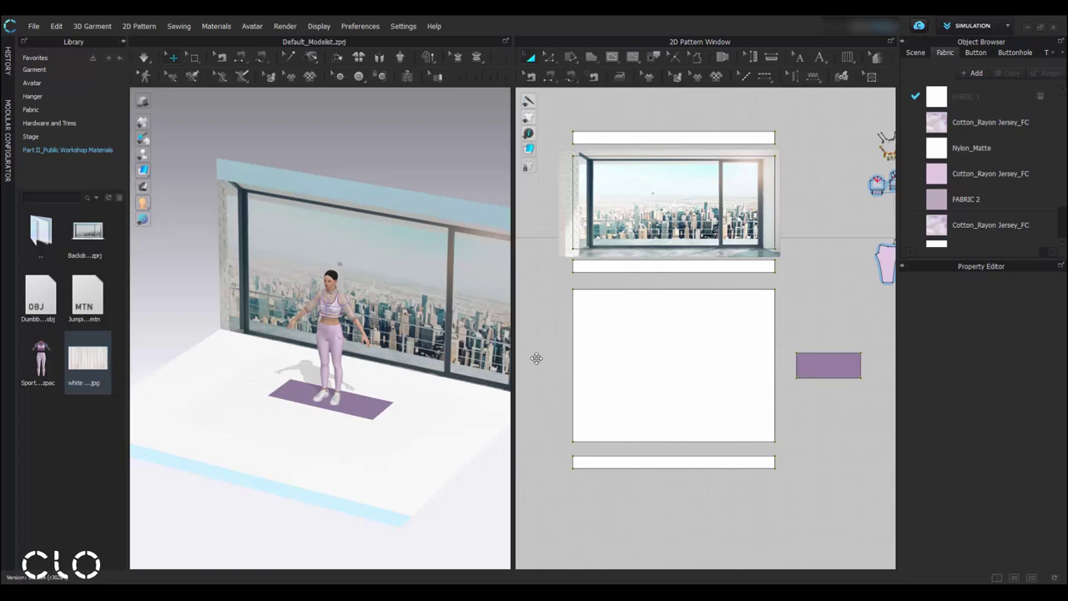
pyautogui.click(670, 332)
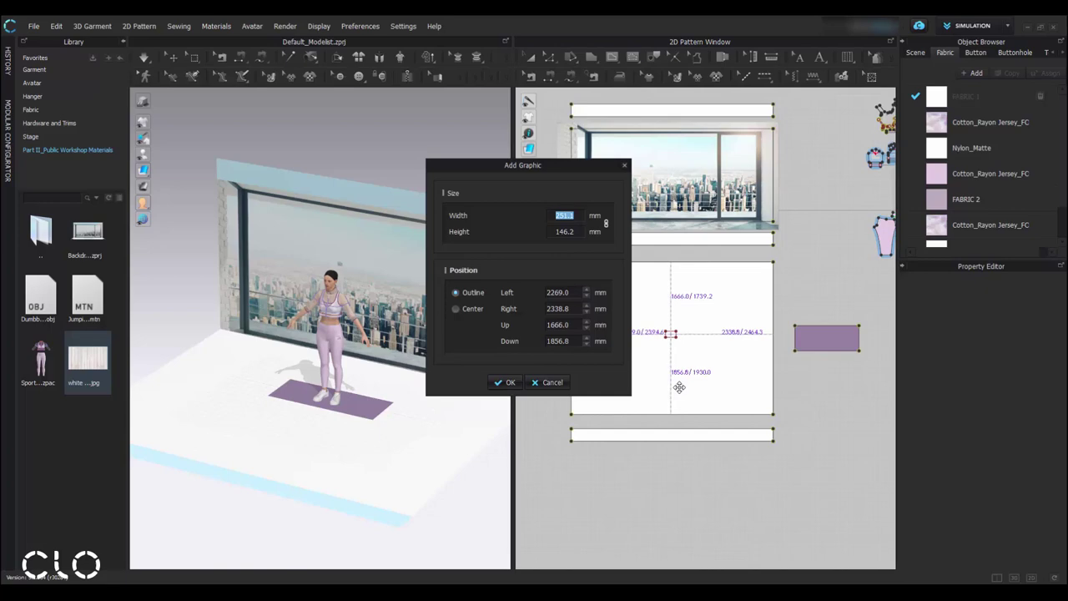
pyautogui.click(505, 382)
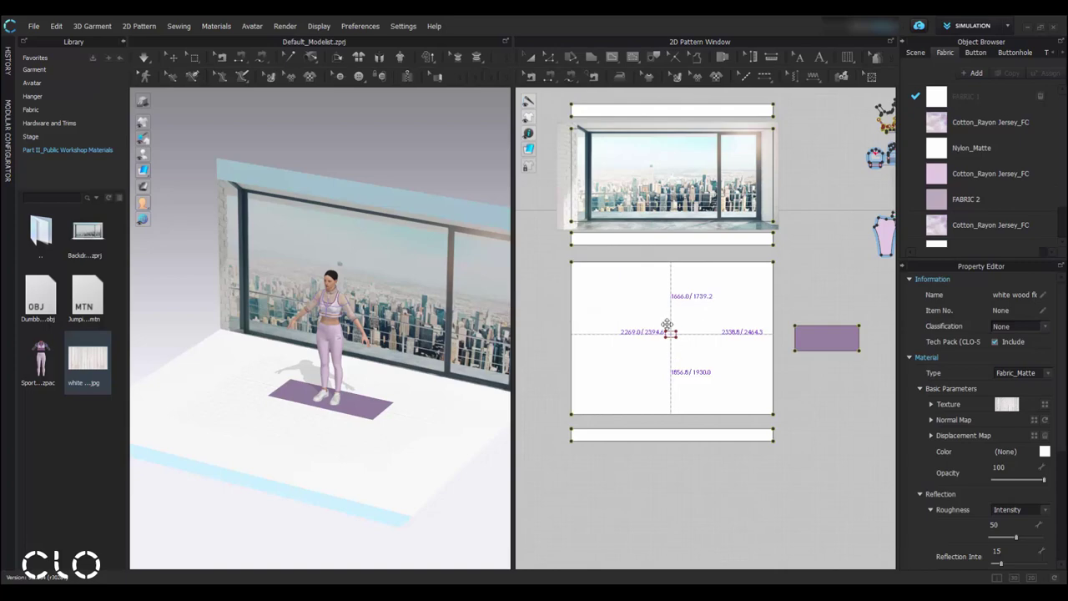
# - Scale the white wood graphic on the backdrop's large floor piece to 900% in both width and height
pyautogui.scroll(3, 666, 326)
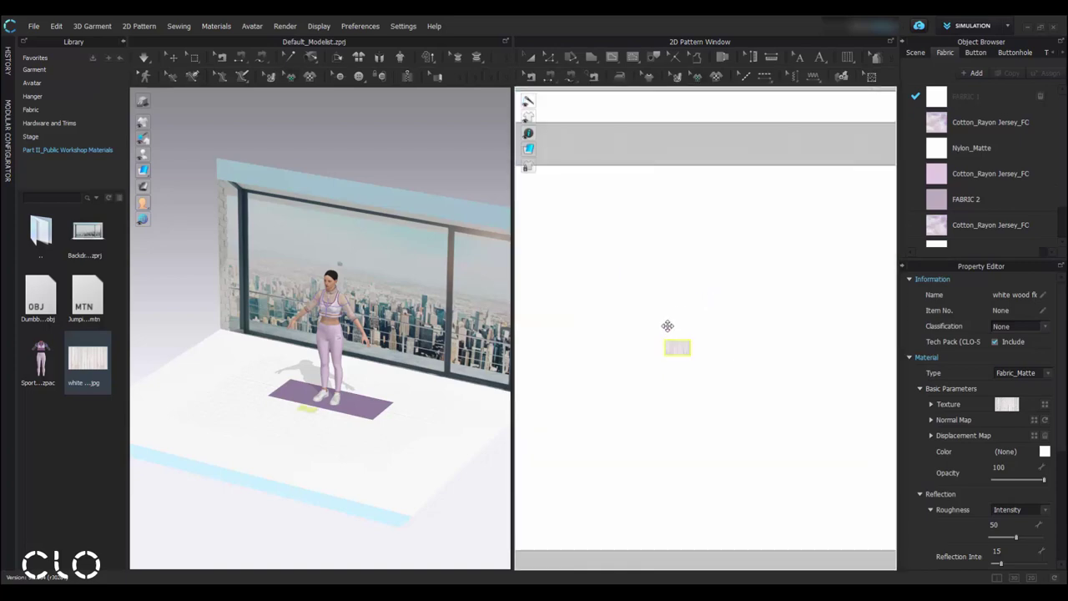
pyautogui.moveTo(665, 325); pyautogui.dragTo(703, 297, button='middle')
pyautogui.scroll(-1, 725, 351)
pyautogui.moveTo(724, 351); pyautogui.dragTo(723, 338, button='middle')
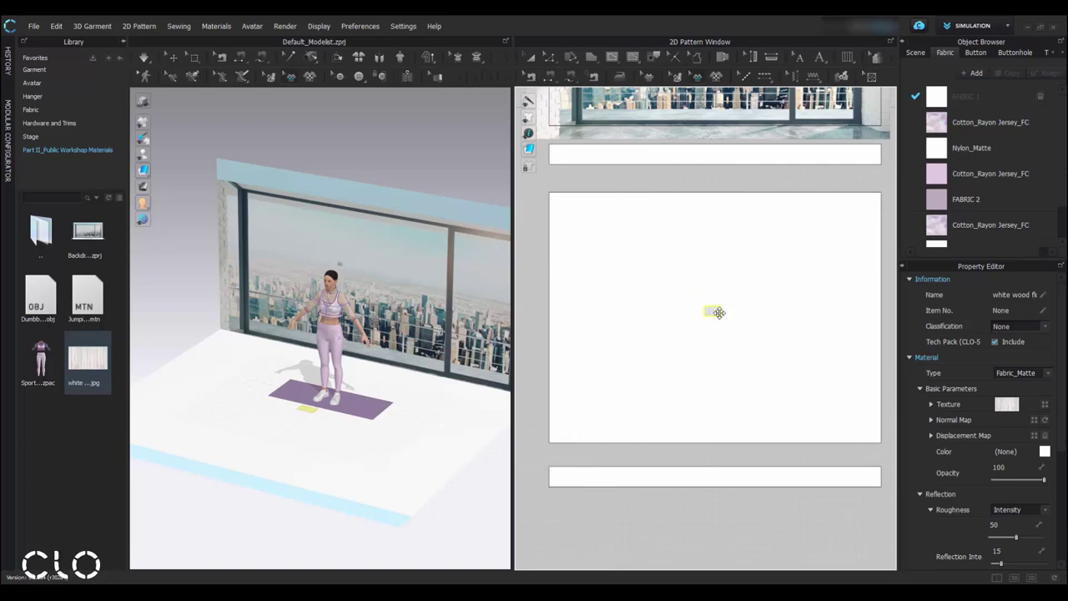
pyautogui.click(711, 311)
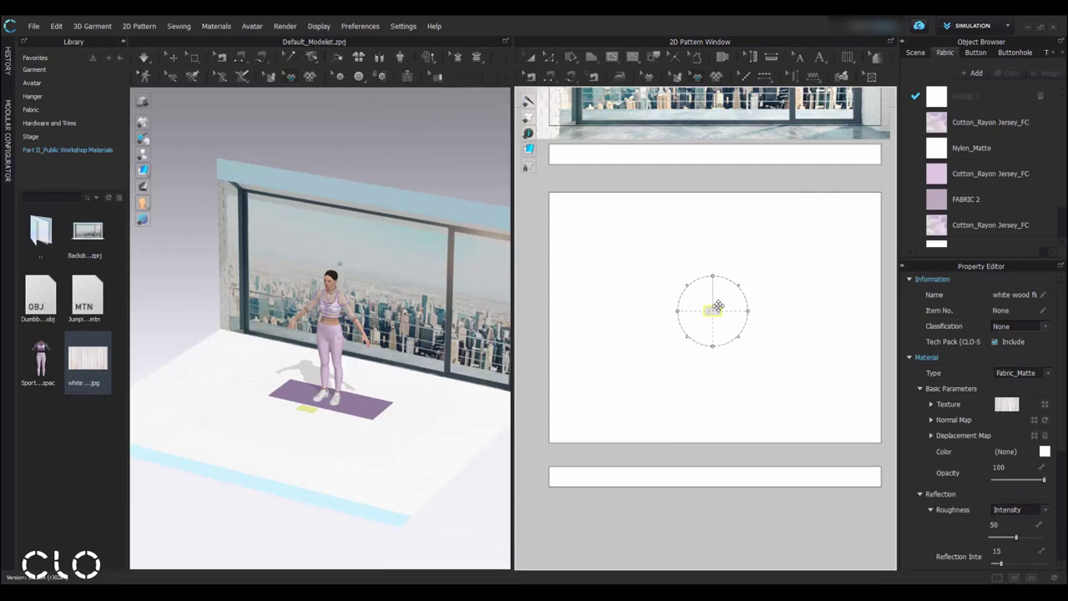
pyautogui.press('Delete')
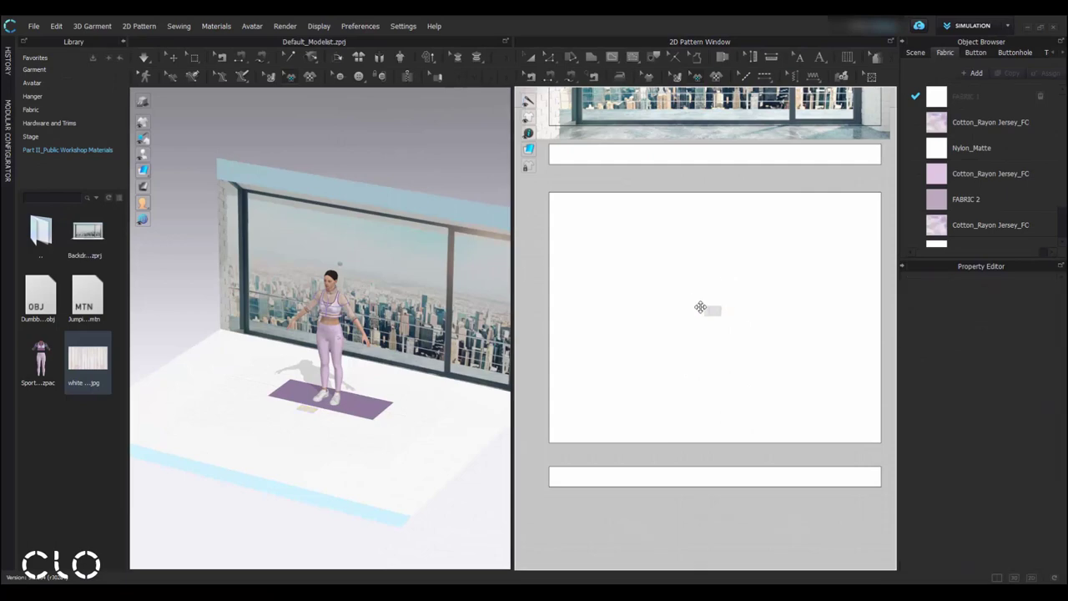
pyautogui.click(714, 309)
pyautogui.moveTo(737, 288); pyautogui.dragTo(761, 263)
pyautogui.rightClick(760, 263)
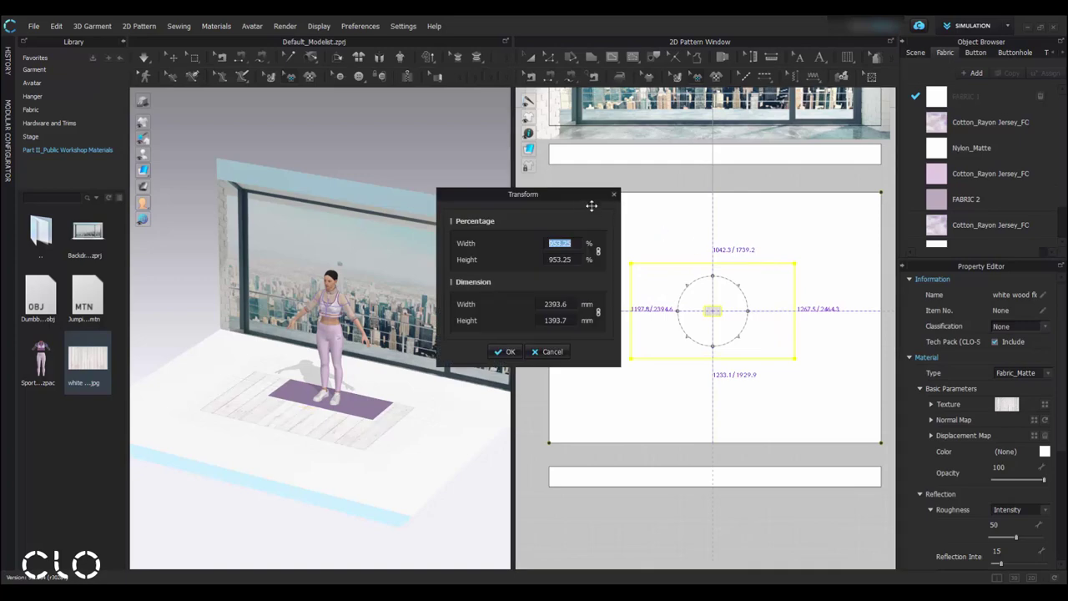
pyautogui.moveTo(581, 197); pyautogui.dragTo(493, 194)
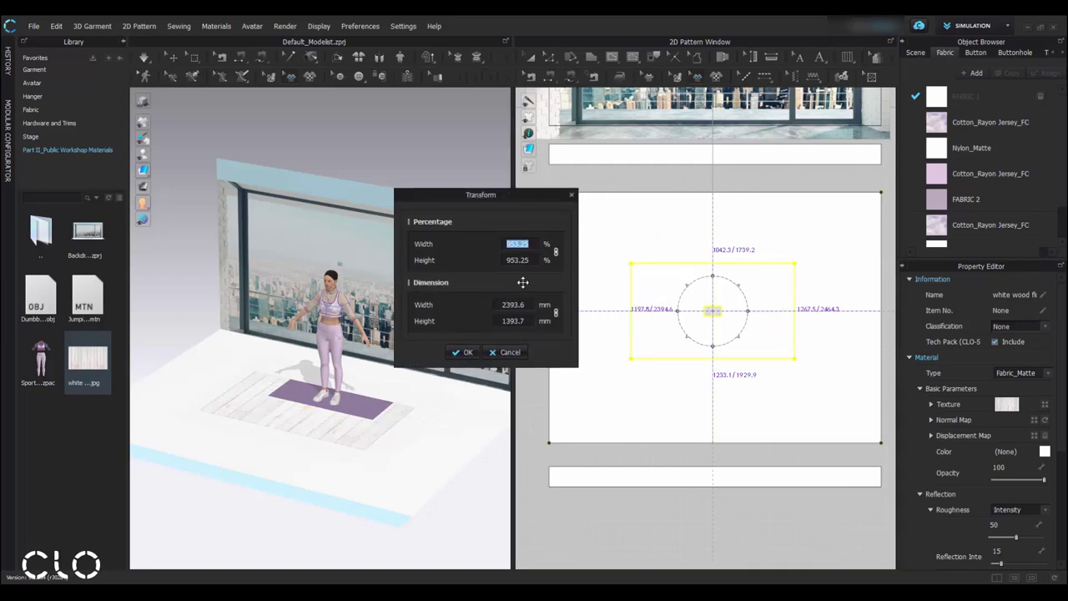
pyautogui.write('900')
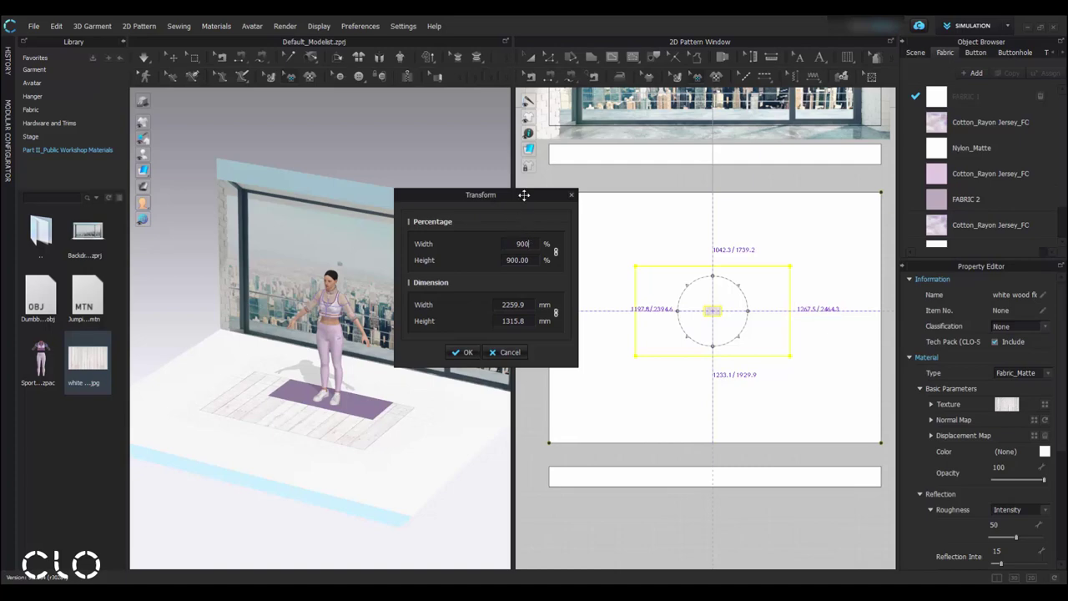
pyautogui.moveTo(524, 194); pyautogui.dragTo(514, 203)
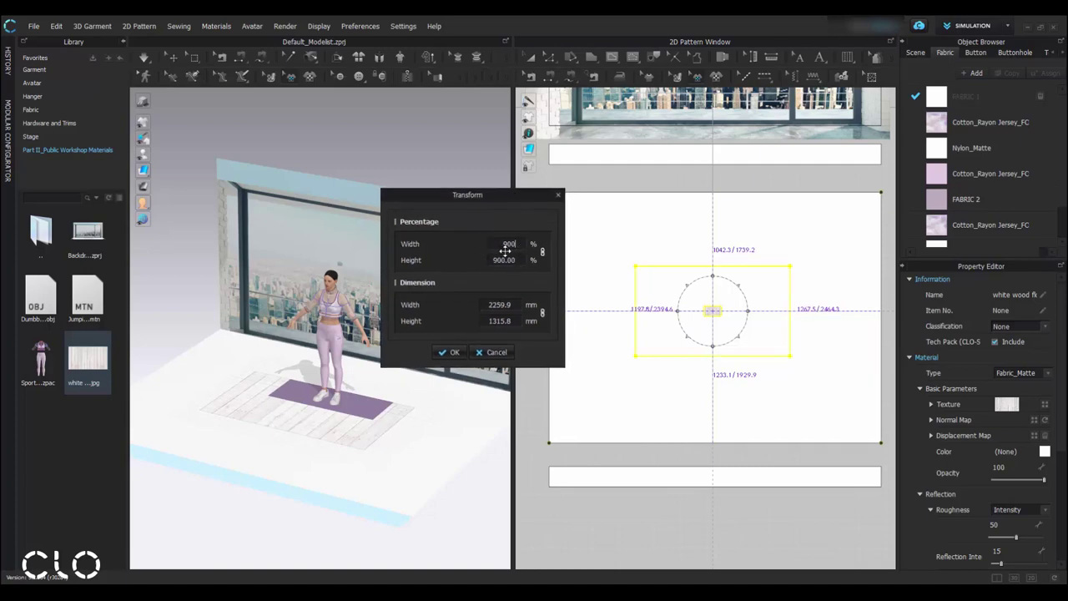
pyautogui.click(447, 351)
# - Tile the enlarged wood graphic with the Pattern option so it covers the whole floor piece
pyautogui.click(676, 316)
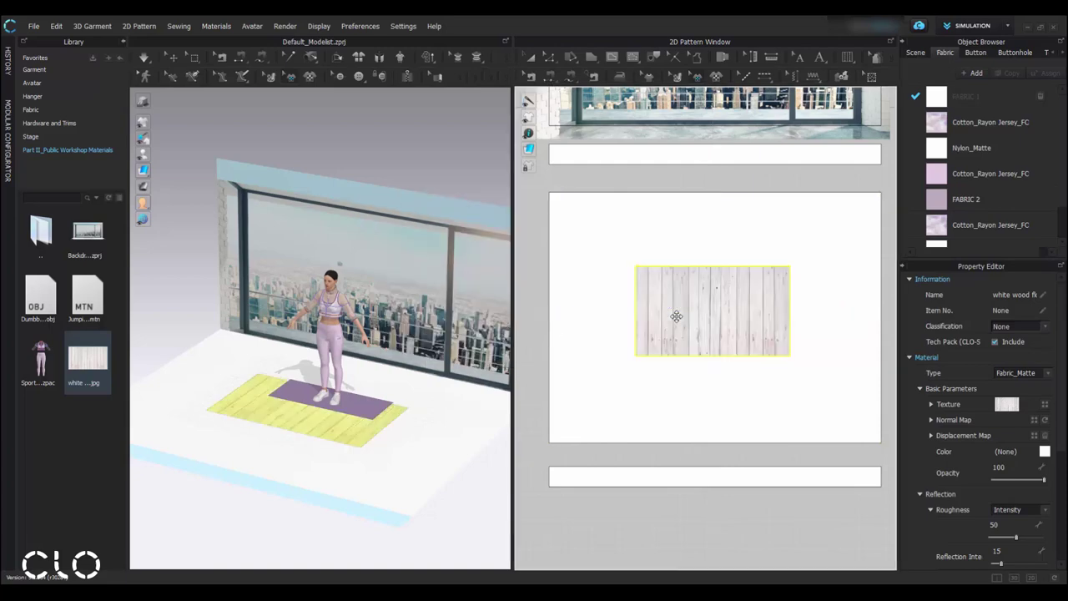
pyautogui.press('0')
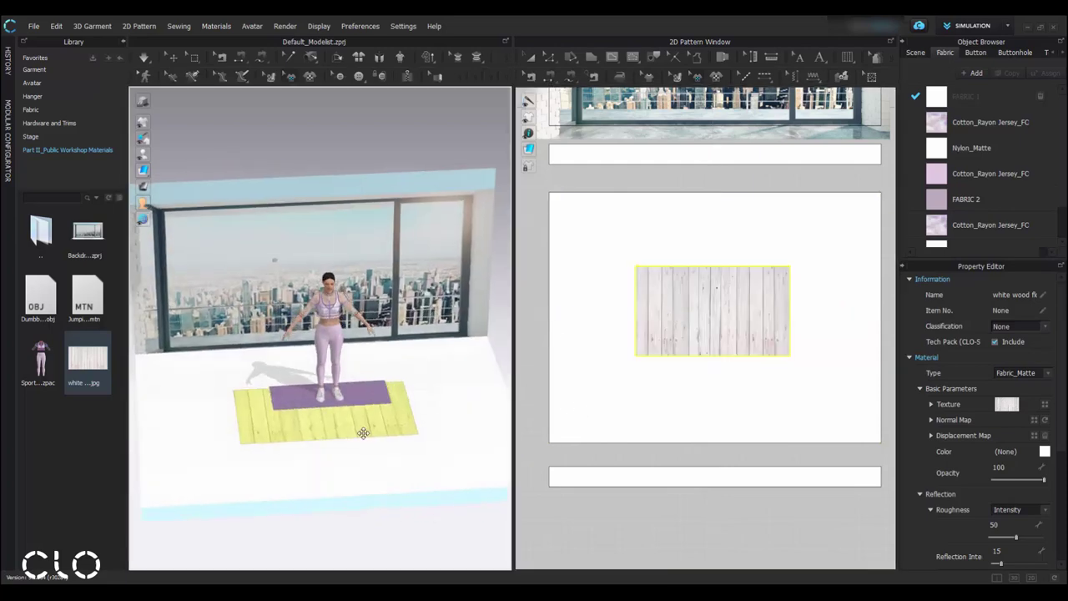
pyautogui.moveTo(361, 431); pyautogui.dragTo(330, 432, button='right')
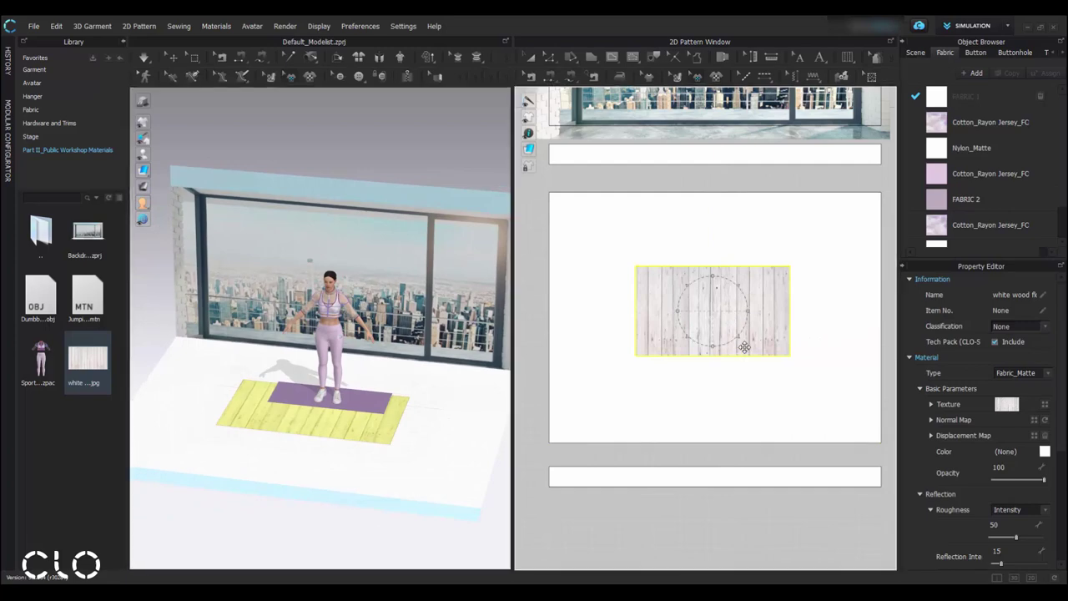
pyautogui.click(724, 292)
pyautogui.rightClick(734, 307)
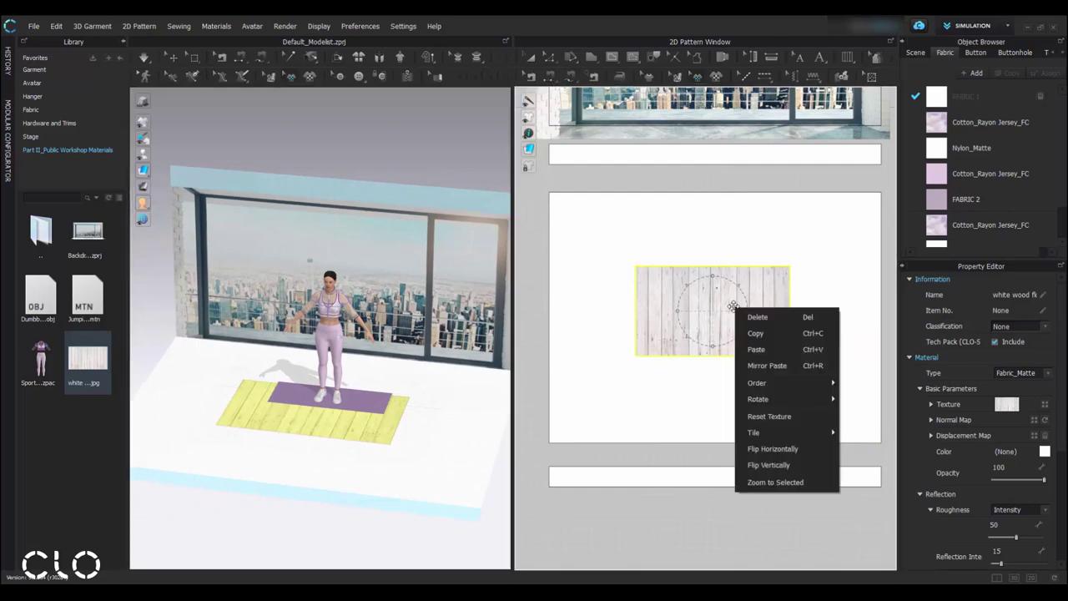
pyautogui.moveTo(772, 430)
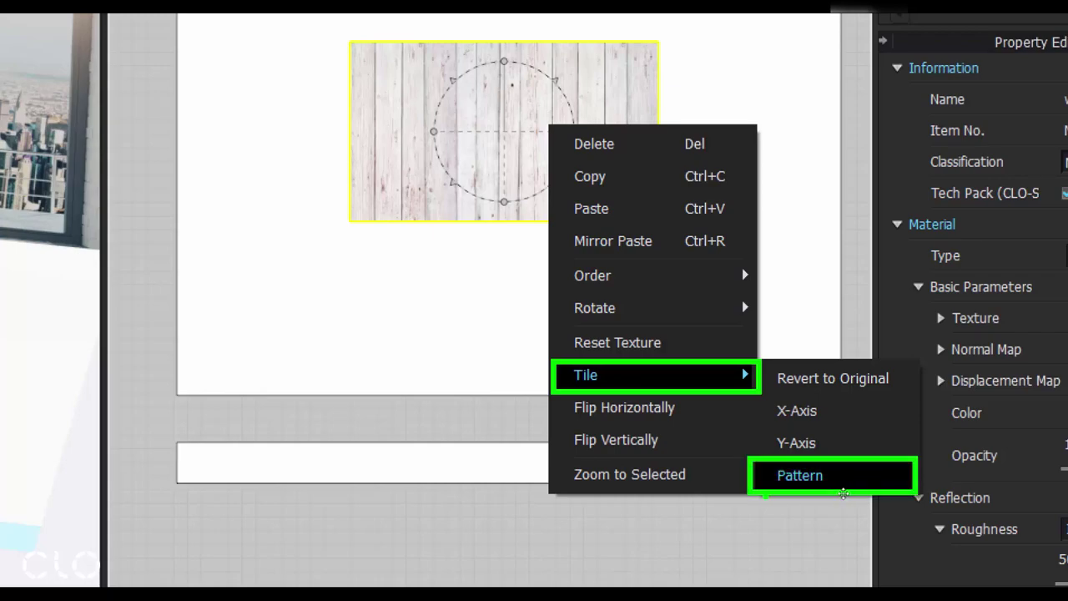
pyautogui.click(841, 489)
pyautogui.rightClick(745, 339)
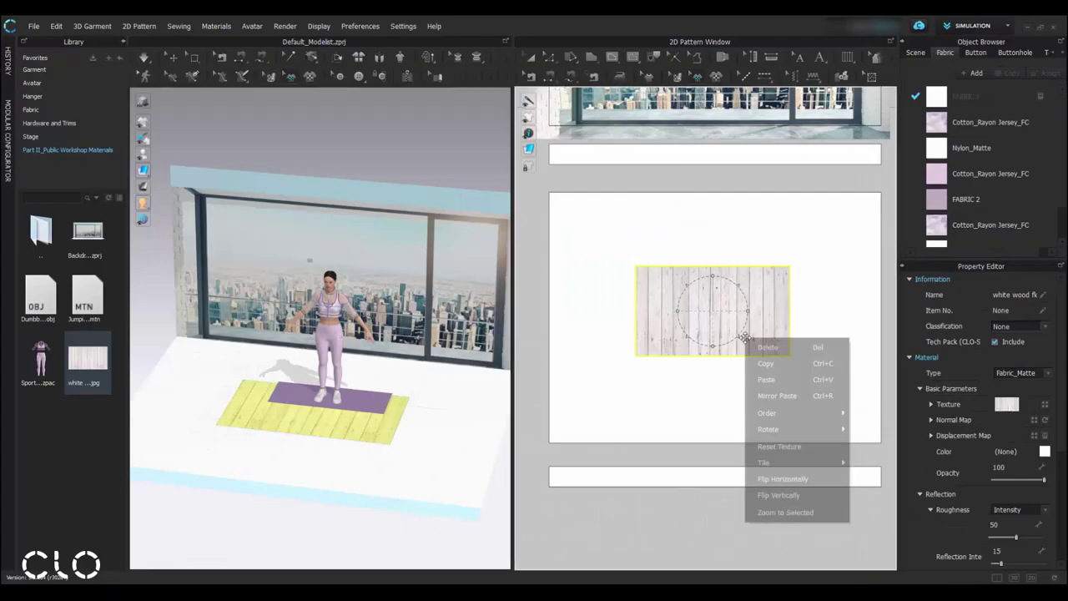
pyautogui.moveTo(793, 462)
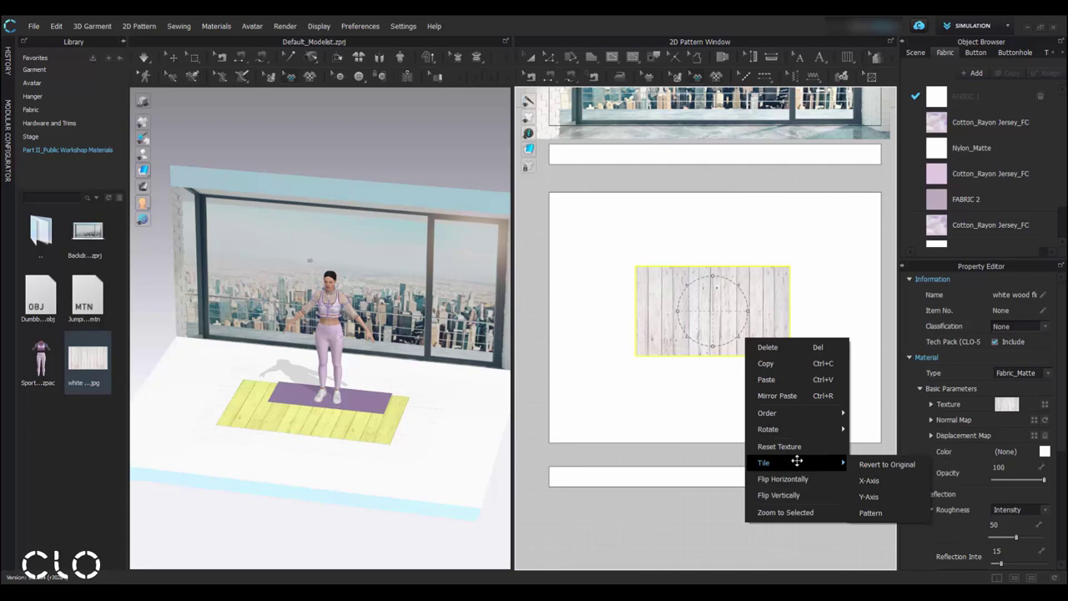
pyautogui.click(872, 512)
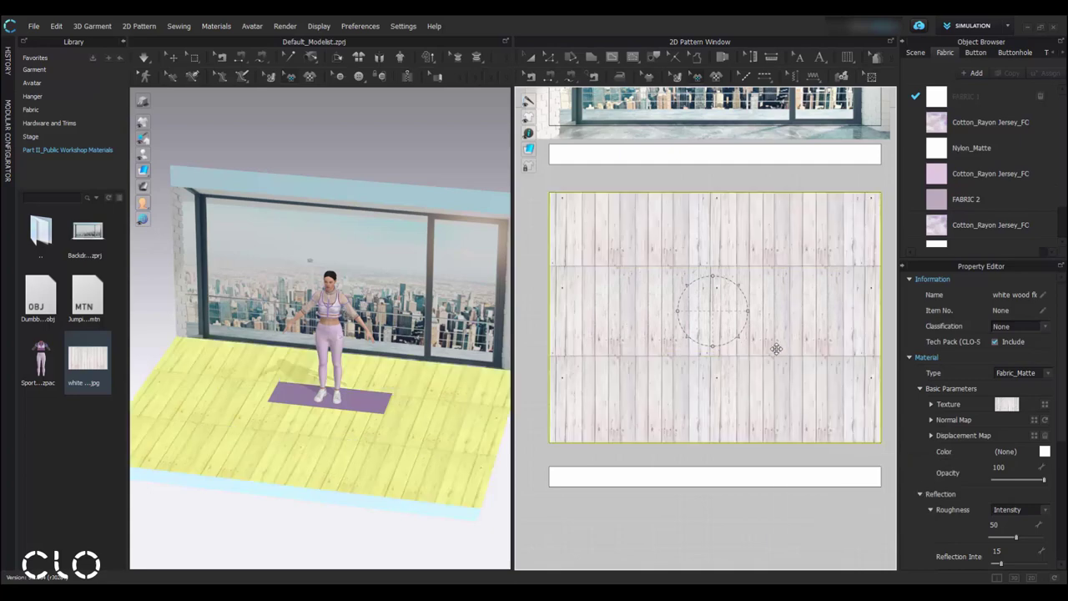
# - Add the dumbbell OBJ from the workshop materials to the scene as an avatar object in mm at 100% scale, aligned to the ground
pyautogui.moveTo(334, 337); pyautogui.dragTo(324, 363, button='right')
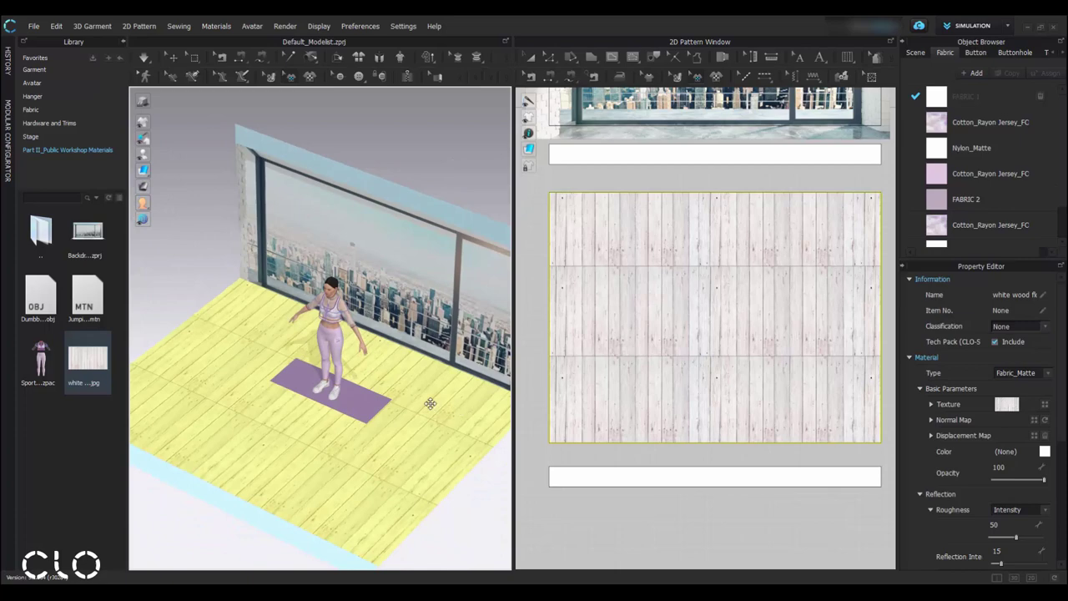
pyautogui.press('2')
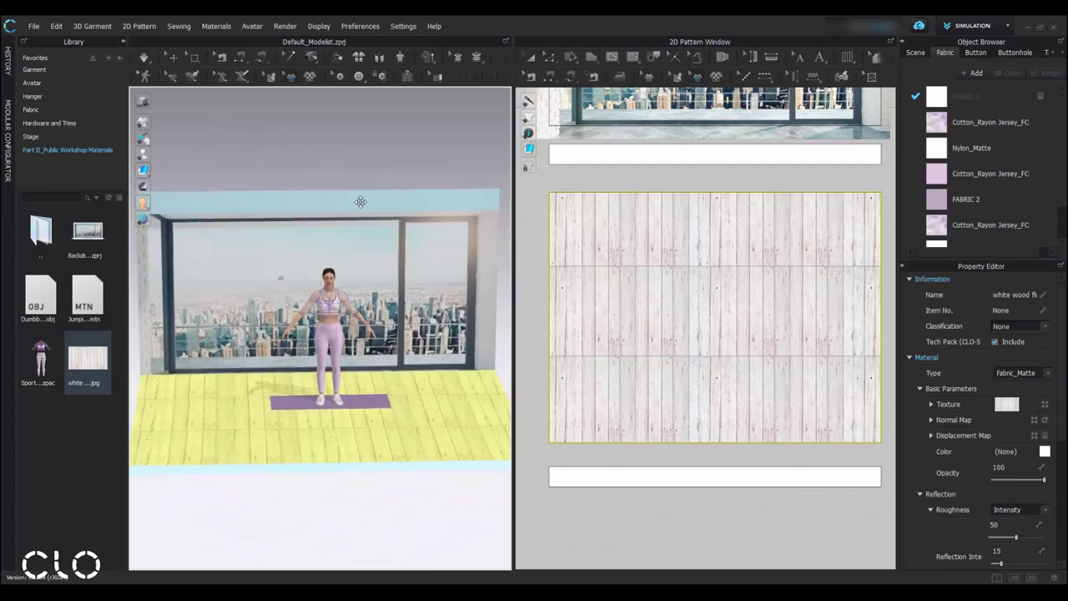
pyautogui.click(393, 342)
pyautogui.moveTo(393, 342); pyautogui.dragTo(389, 285, button='right')
pyautogui.scroll(4, 389, 285)
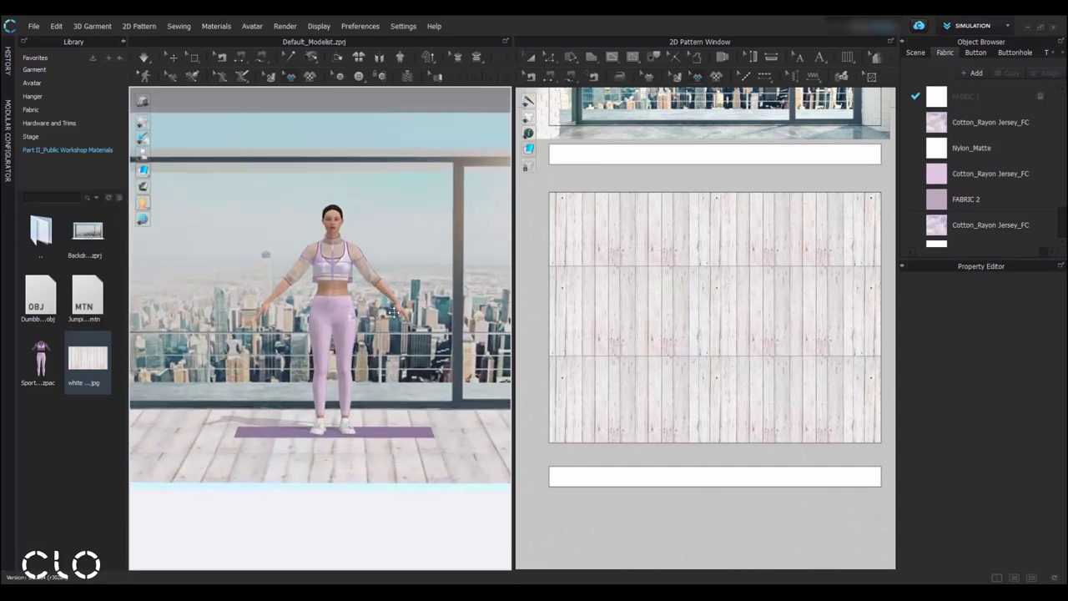
pyautogui.scroll(4, 392, 312)
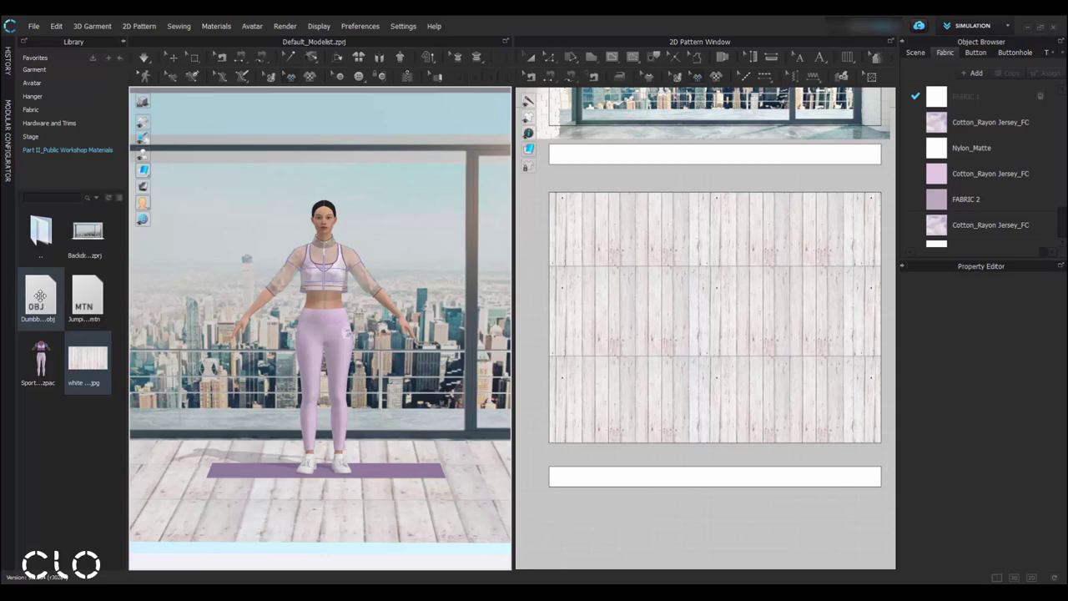
pyautogui.rightClick(34, 297)
pyautogui.click(74, 300)
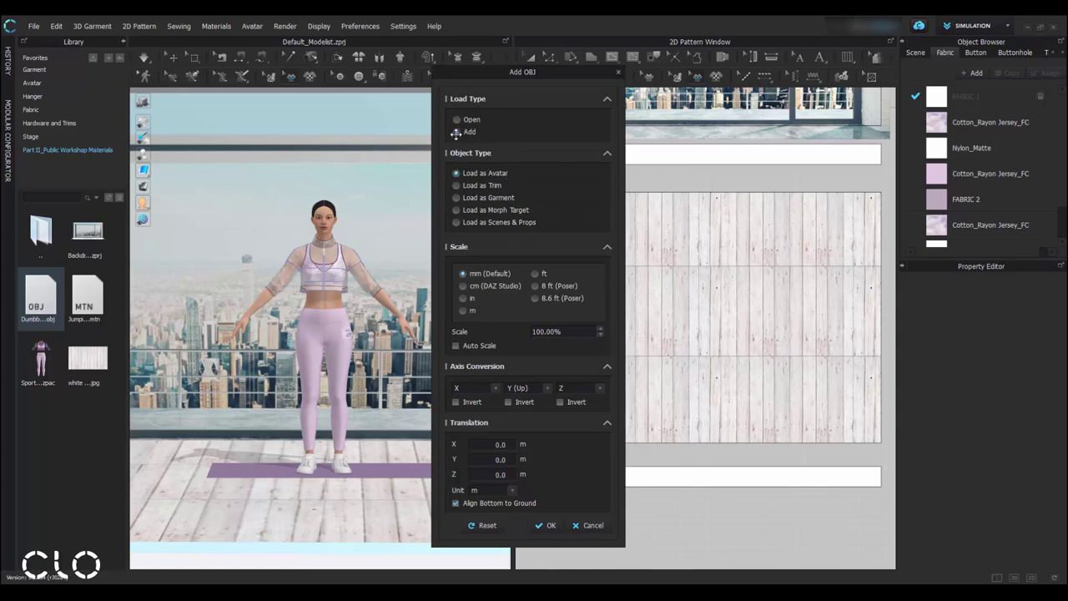
pyautogui.click(540, 525)
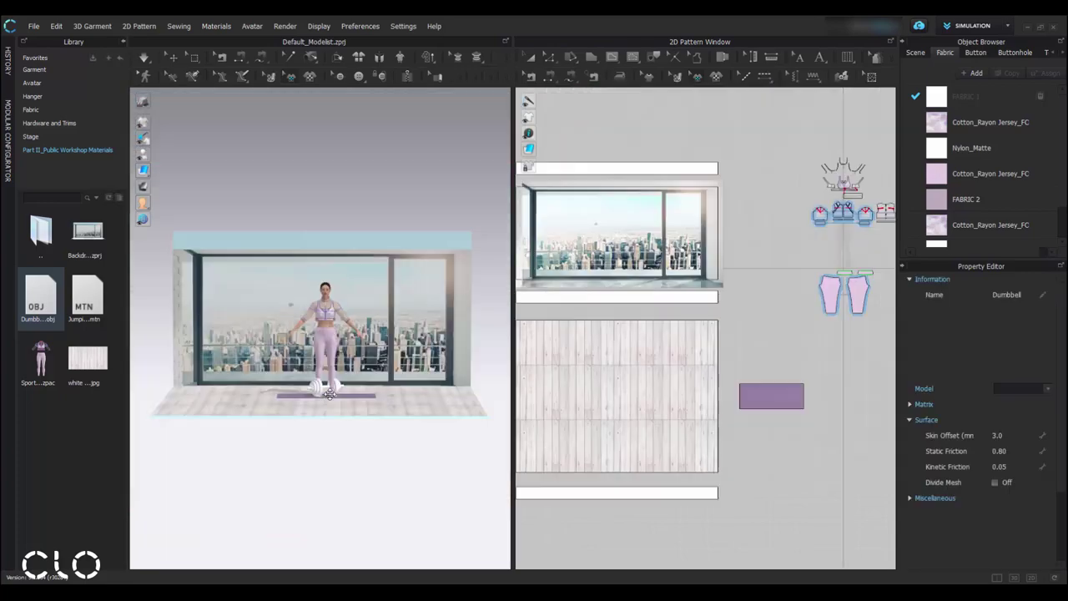
# - Move the dumbbell away from the avatar's feet, placing it beside her right foot and slightly farther back toward the window wall
pyautogui.scroll(10, 328, 394)
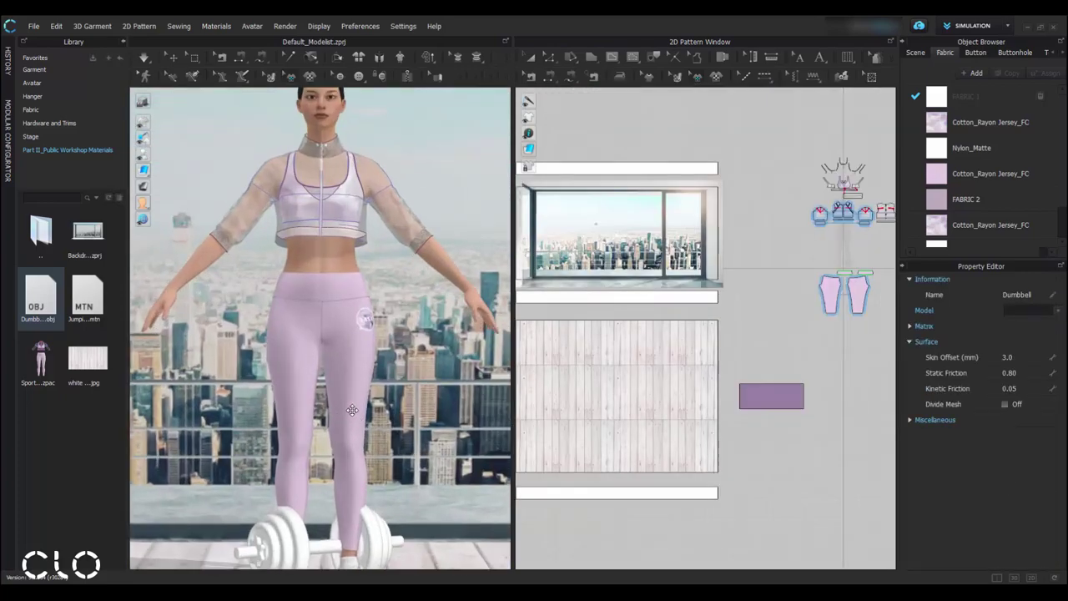
pyautogui.scroll(-2, 368, 450)
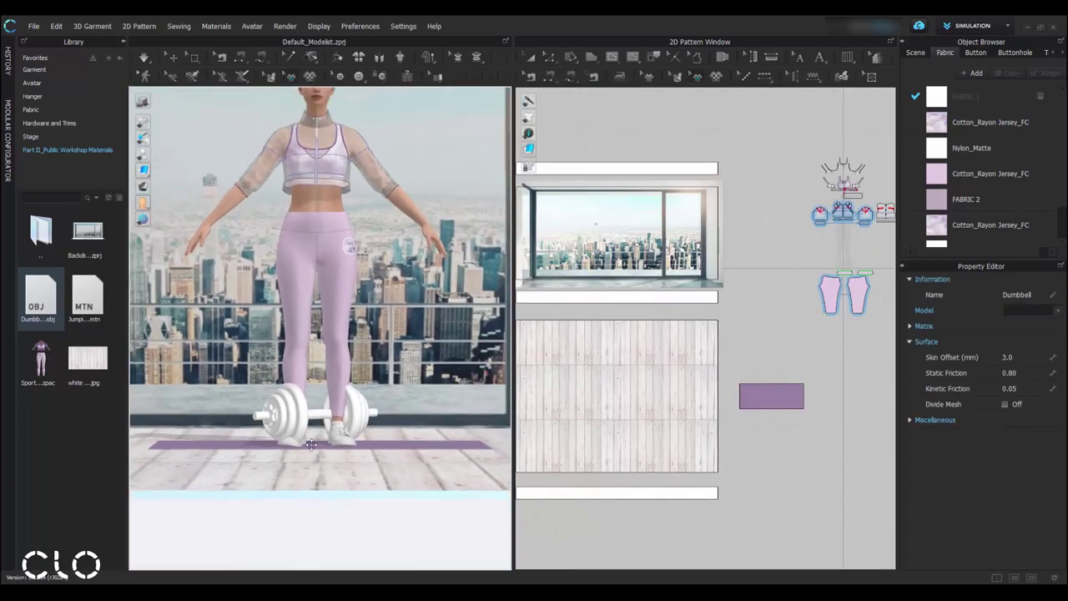
pyautogui.click(404, 447)
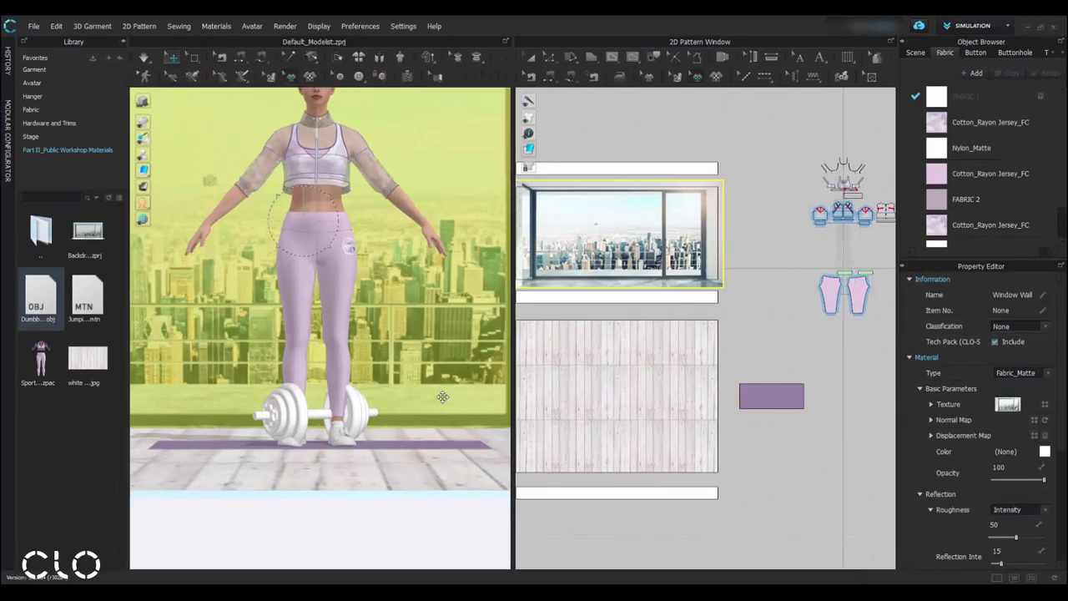
pyautogui.click(371, 405)
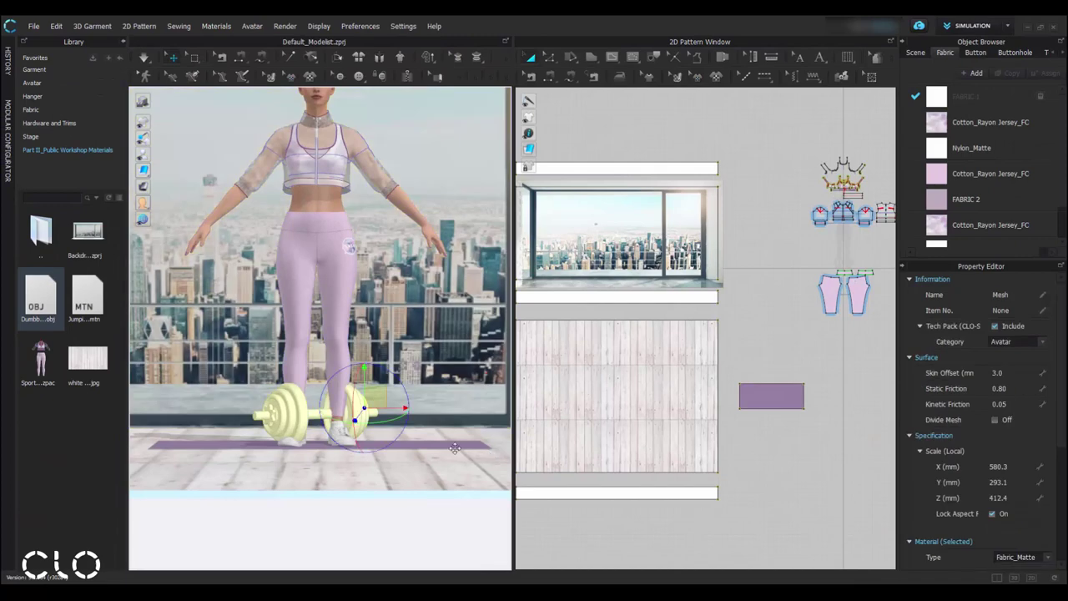
pyautogui.moveTo(333, 401); pyautogui.dragTo(242, 405)
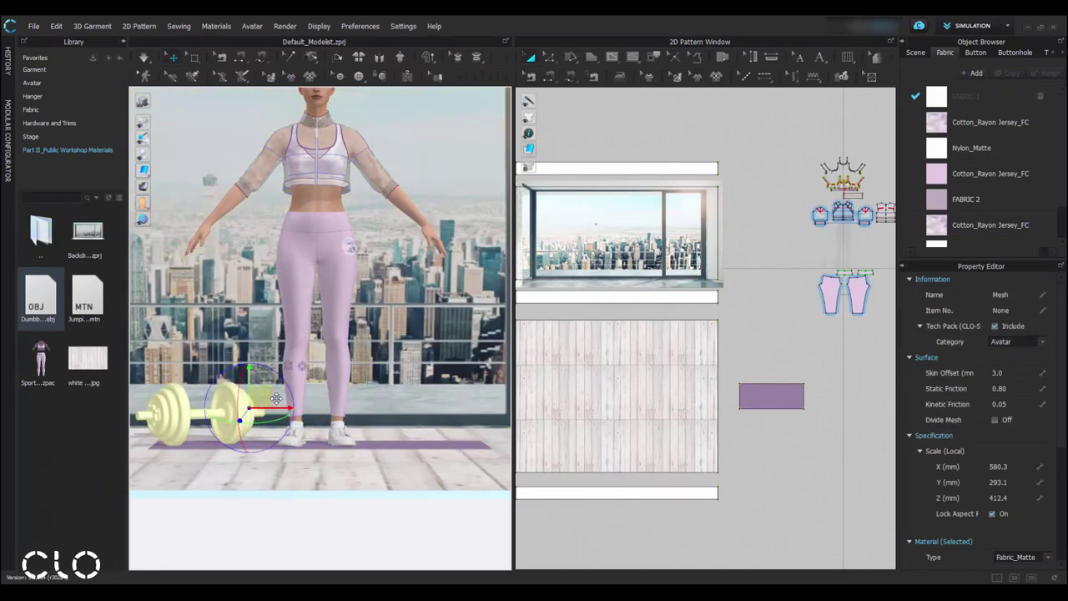
pyautogui.scroll(3, 334, 400)
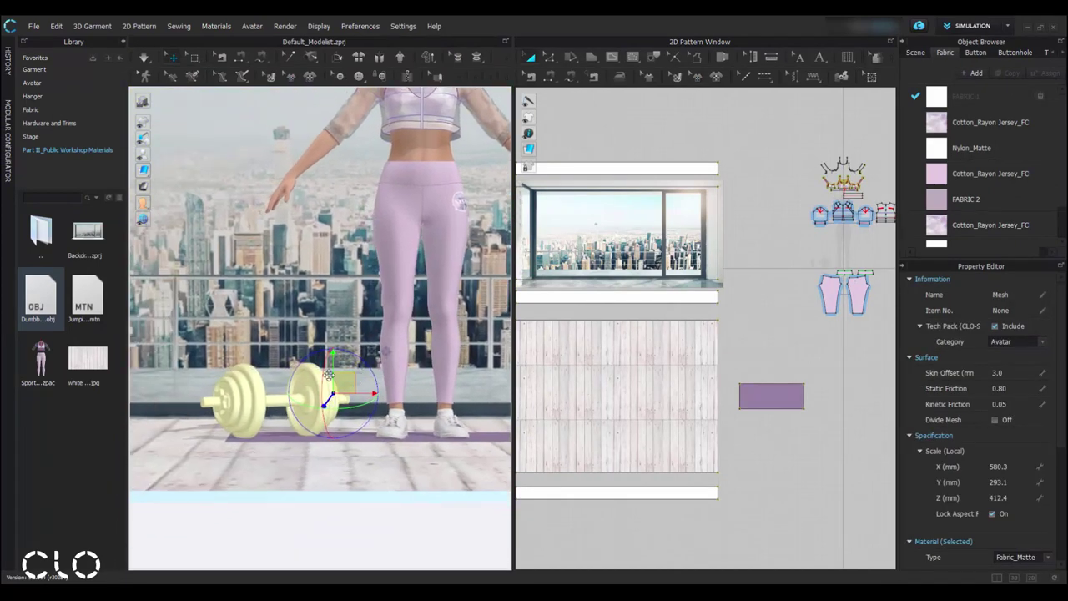
pyautogui.moveTo(329, 376); pyautogui.dragTo(300, 261)
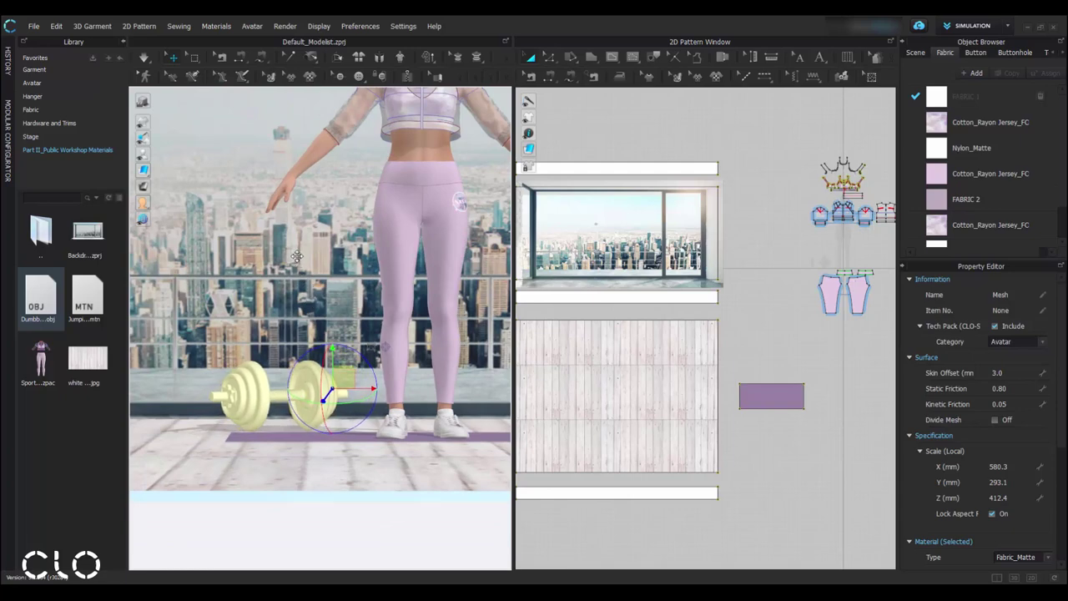
pyautogui.press('6')
pyautogui.moveTo(275, 496); pyautogui.dragTo(263, 497)
pyautogui.press('2')
pyautogui.scroll(-2, 250, 477)
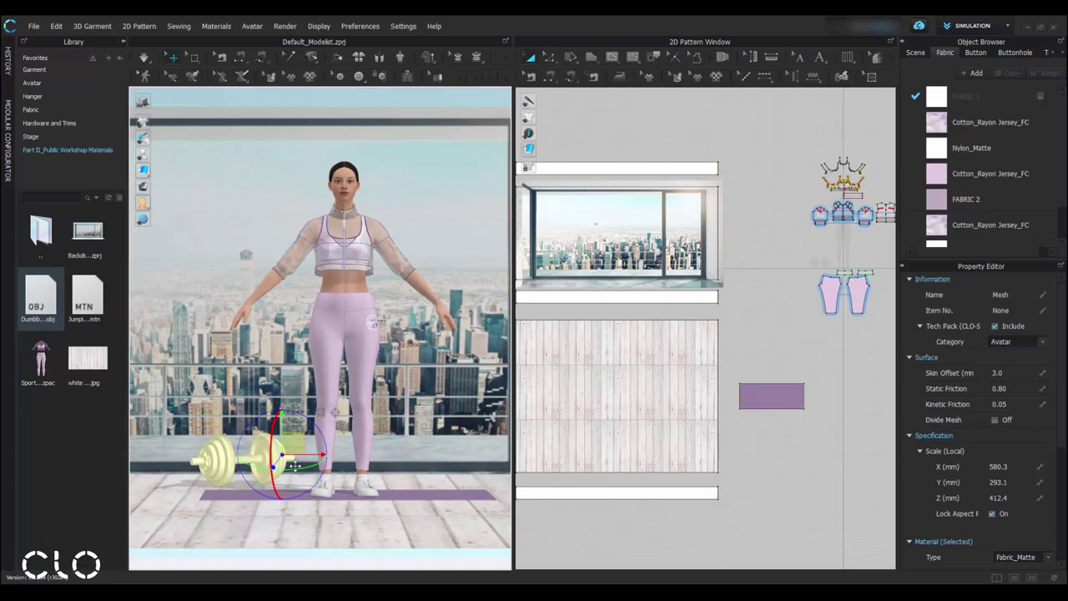
# - Set the dumbbell's material type to Metal
pyautogui.scroll(-1, 294, 457)
pyautogui.scroll(5, 293, 456)
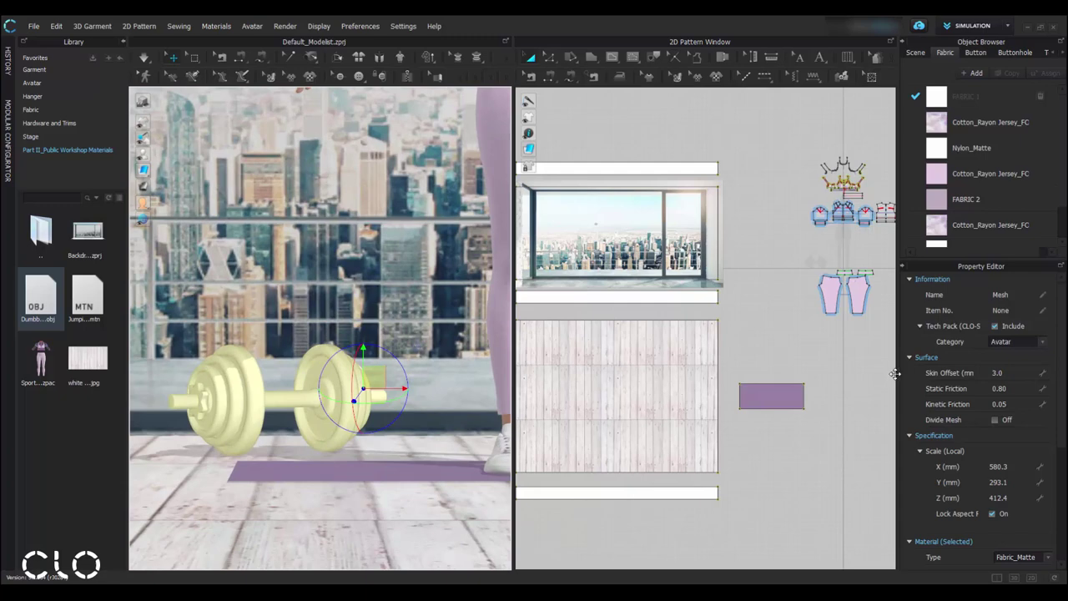
pyautogui.moveTo(894, 374); pyautogui.dragTo(873, 377)
pyautogui.scroll(-1, 951, 435)
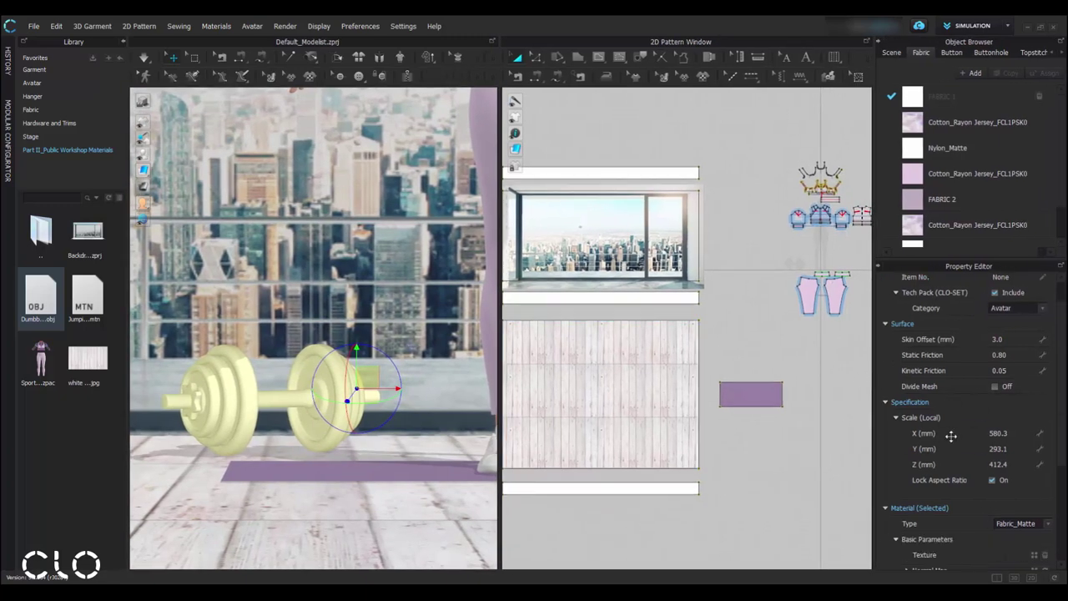
pyautogui.scroll(-3, 950, 435)
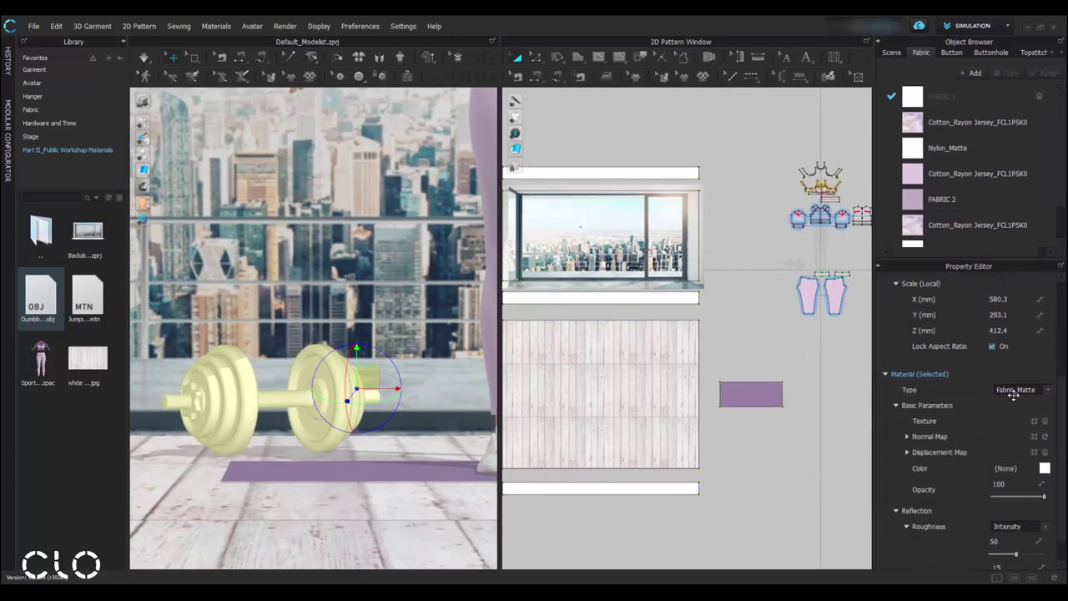
pyautogui.click(1015, 391)
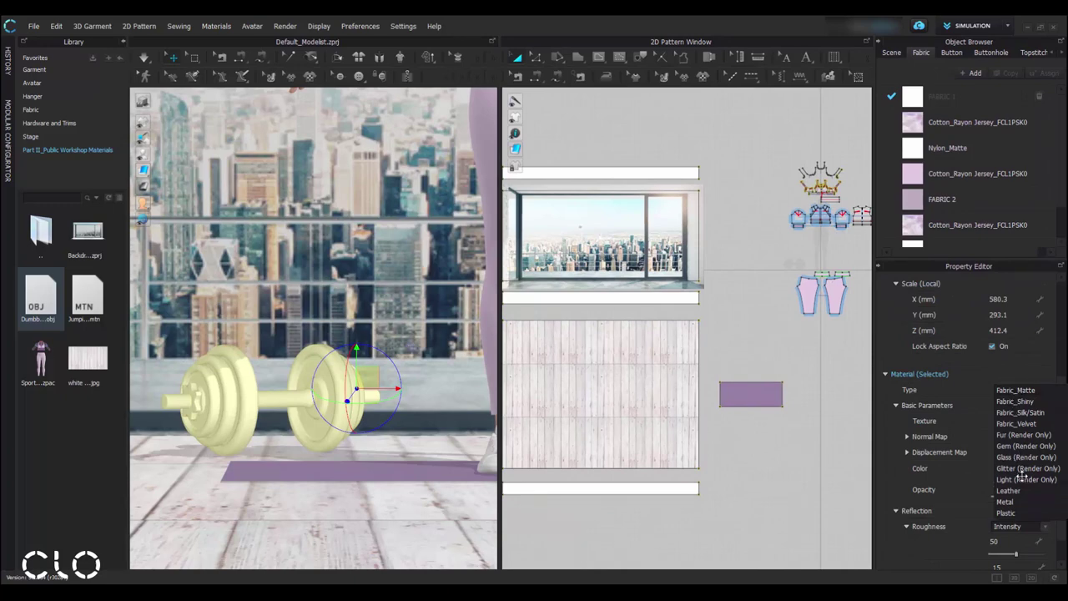
pyautogui.click(1008, 501)
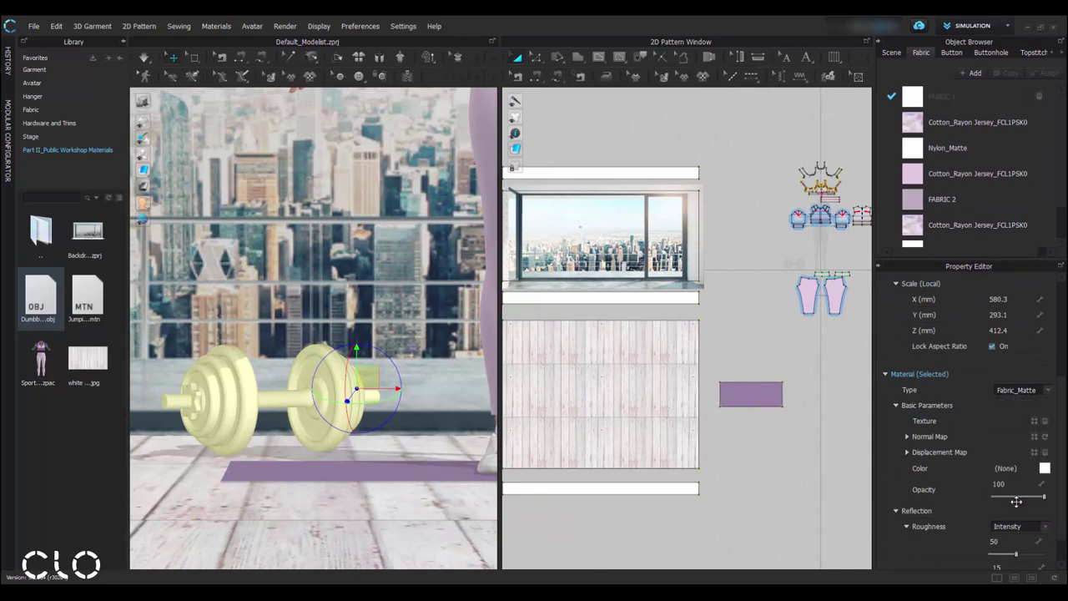
# - Set the metal dumbbell's color to the saved Blue_MAIN swatch
pyautogui.click(1044, 468)
pyautogui.moveTo(601, 120); pyautogui.dragTo(691, 143)
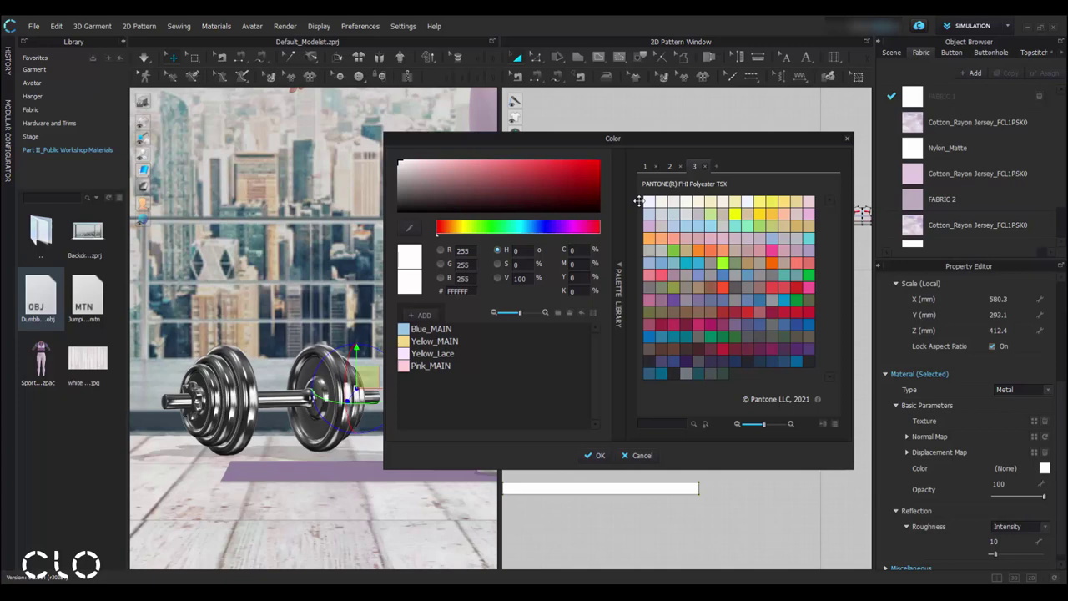
pyautogui.click(404, 329)
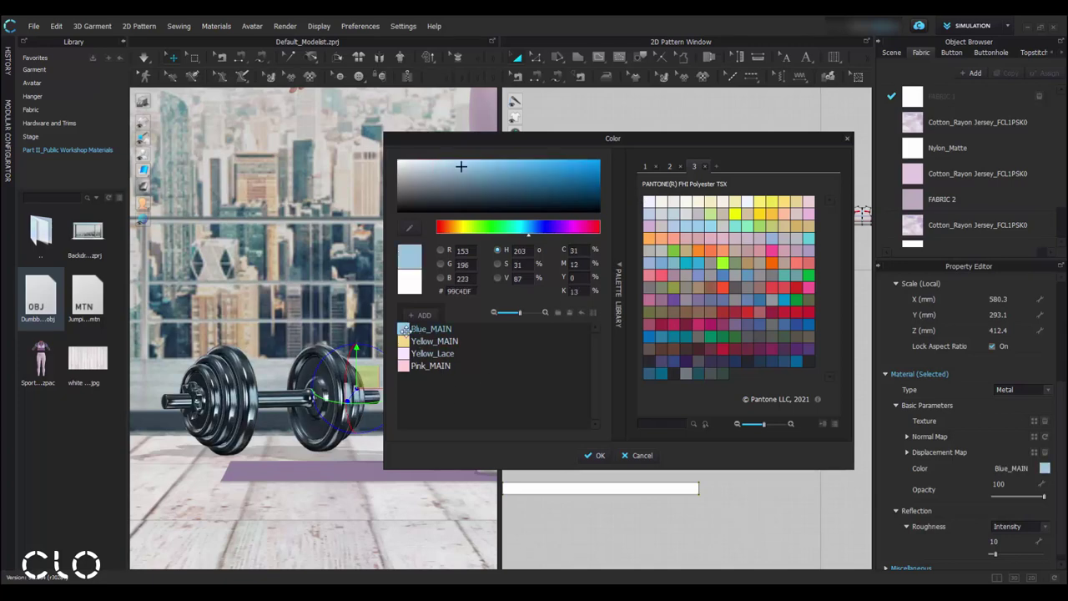
pyautogui.click(594, 455)
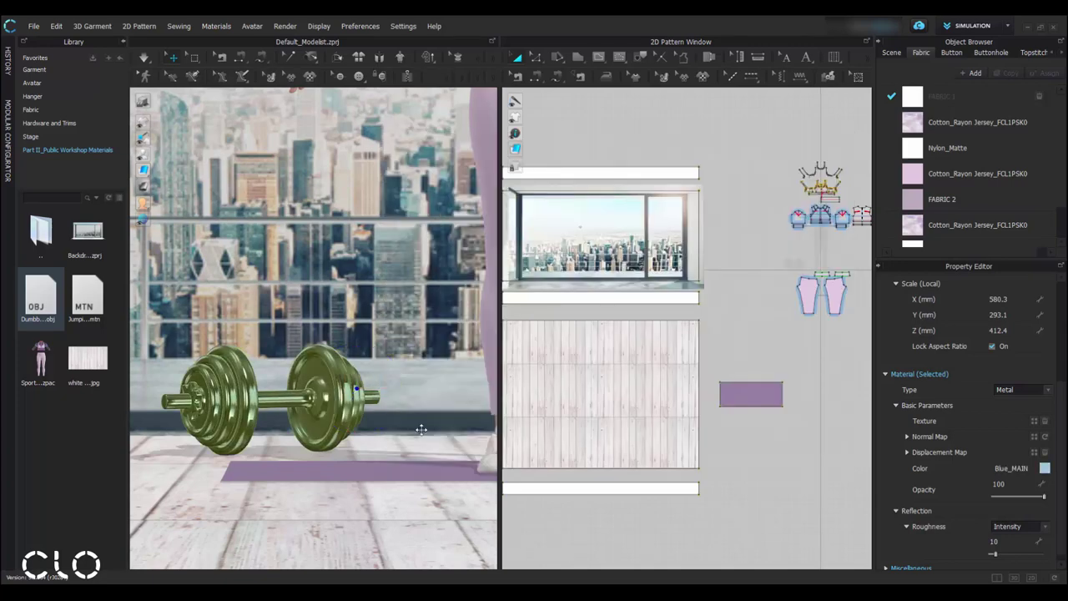
pyautogui.scroll(-5, 396, 296)
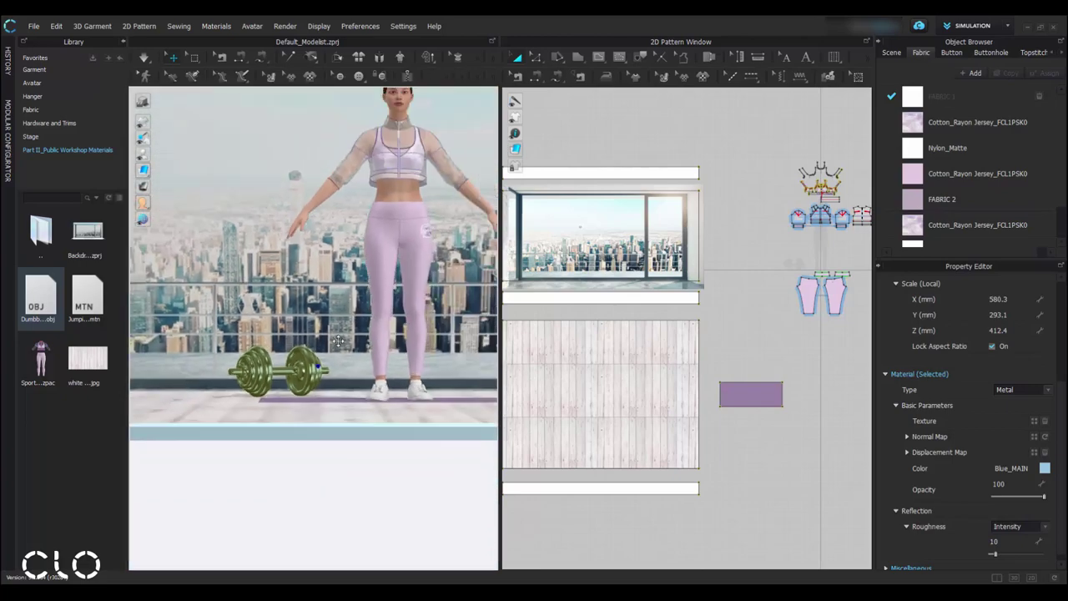
pyautogui.moveTo(342, 382); pyautogui.dragTo(317, 358, button='right')
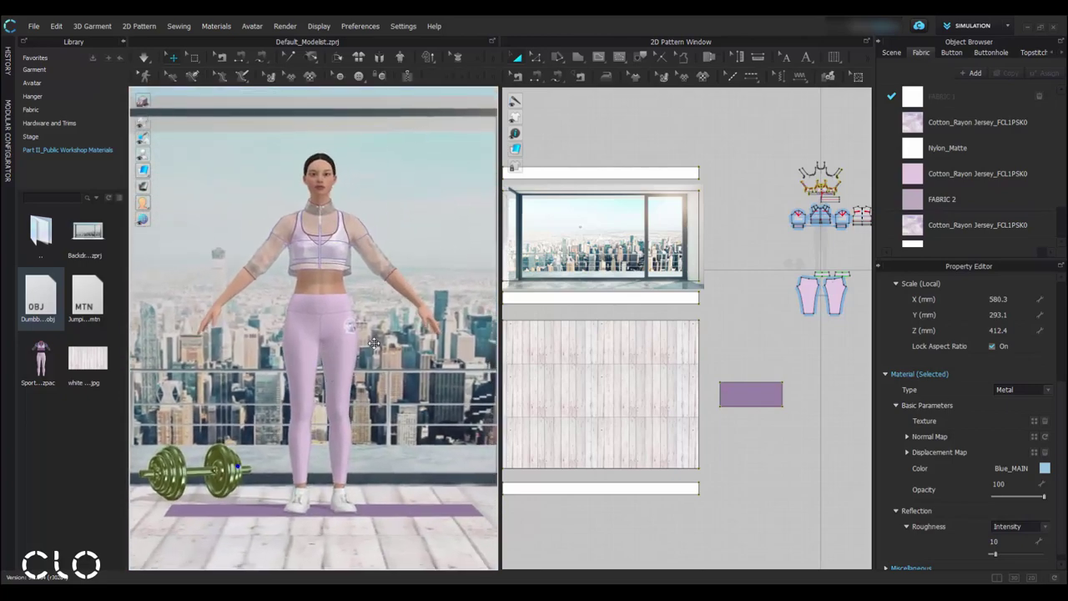
pyautogui.moveTo(364, 303); pyautogui.dragTo(389, 362, button='right')
pyautogui.scroll(3, 385, 354)
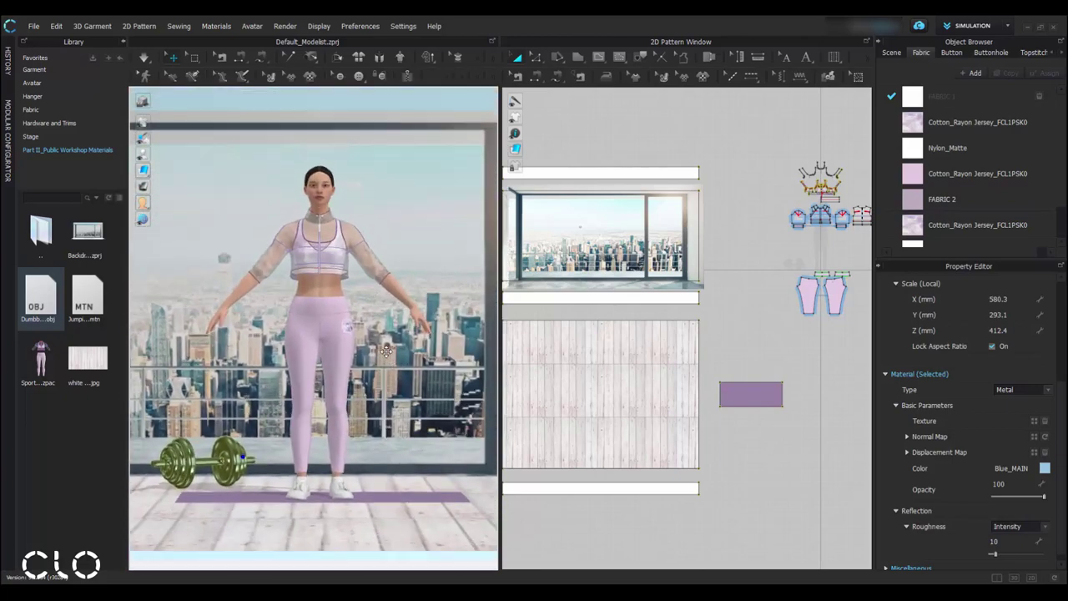
# - Select all the sportswear garment patterns and set their additional collision thickness to 2.5 mm
pyautogui.click(744, 328)
pyautogui.moveTo(743, 328); pyautogui.dragTo(618, 353, button='right')
pyautogui.scroll(2, 697, 321)
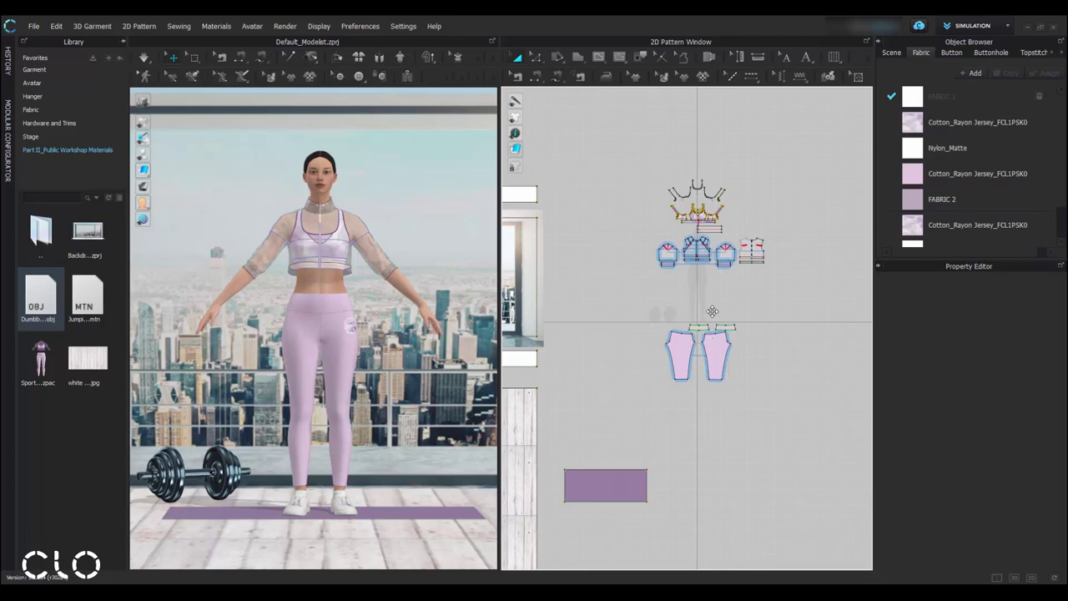
pyautogui.moveTo(616, 161); pyautogui.dragTo(826, 425)
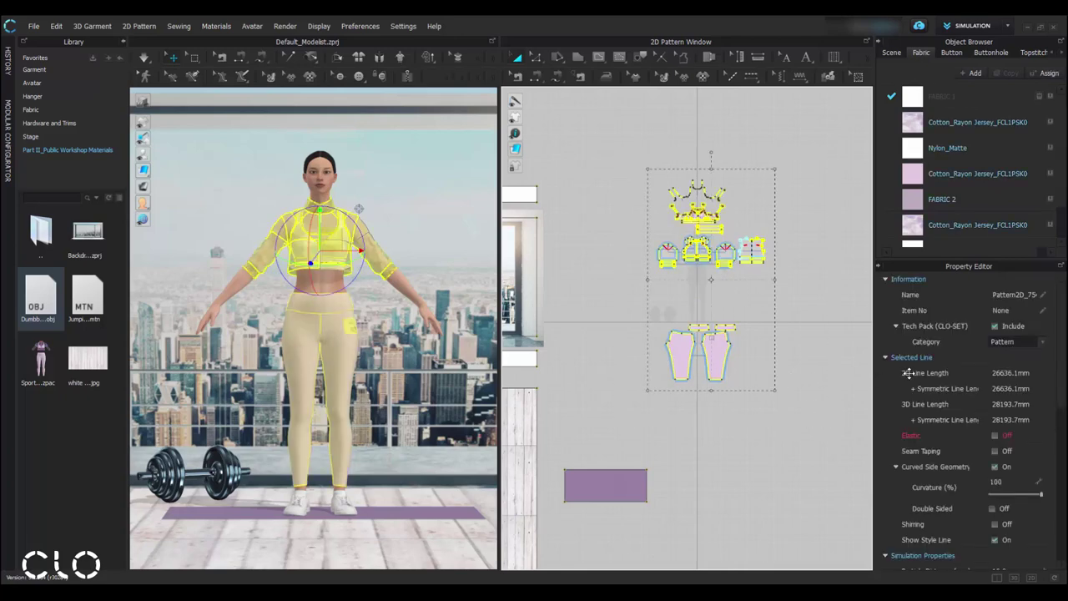
pyautogui.scroll(-6, 910, 373)
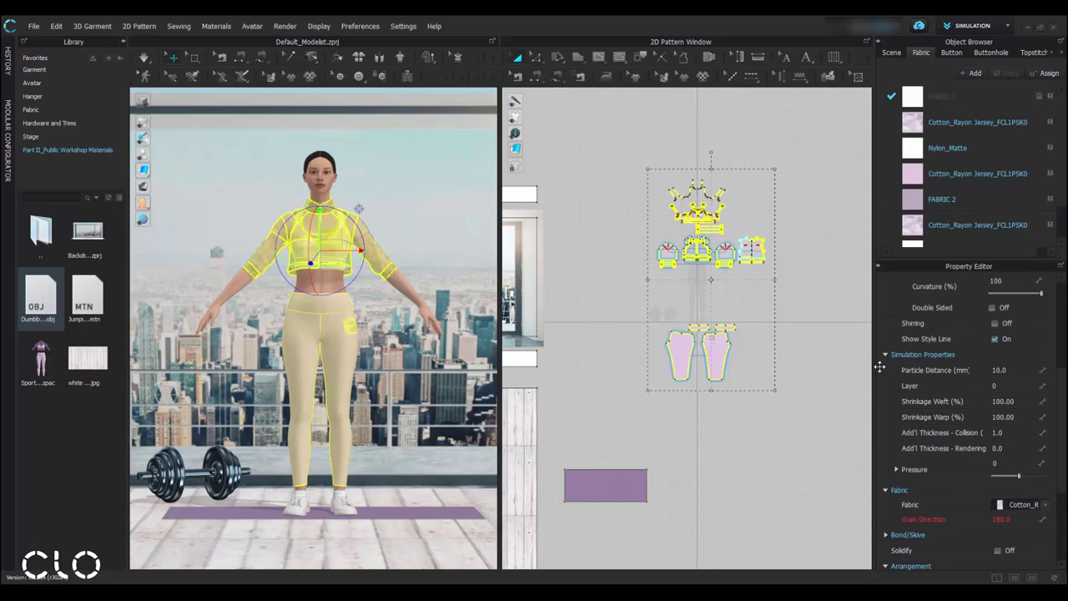
pyautogui.moveTo(874, 366); pyautogui.dragTo(860, 367)
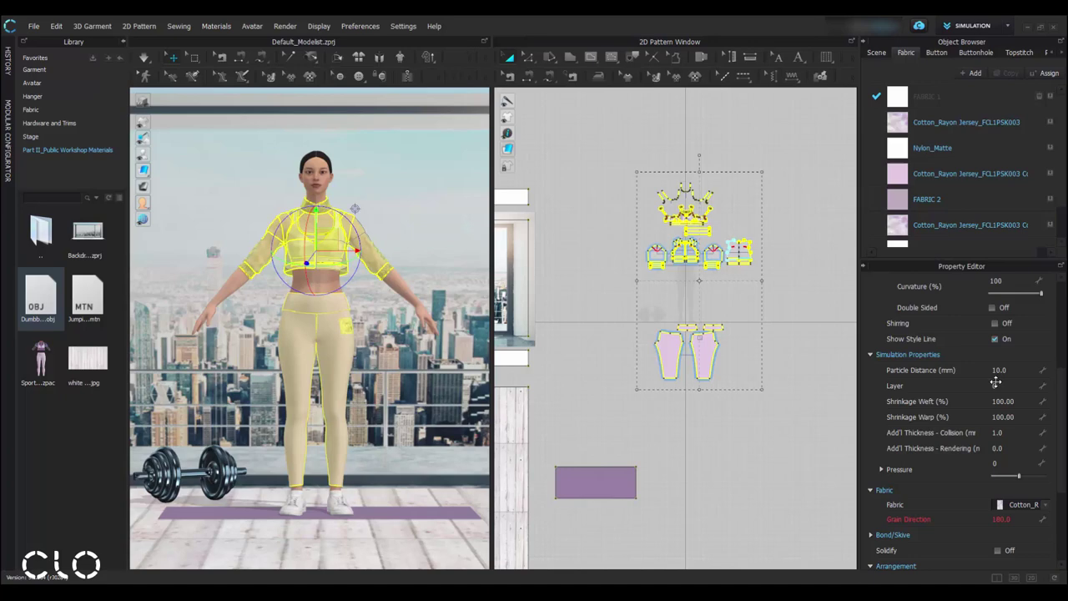
pyautogui.click(1006, 432)
pyautogui.write('2.5')
pyautogui.press('Return')
pyautogui.click(757, 410)
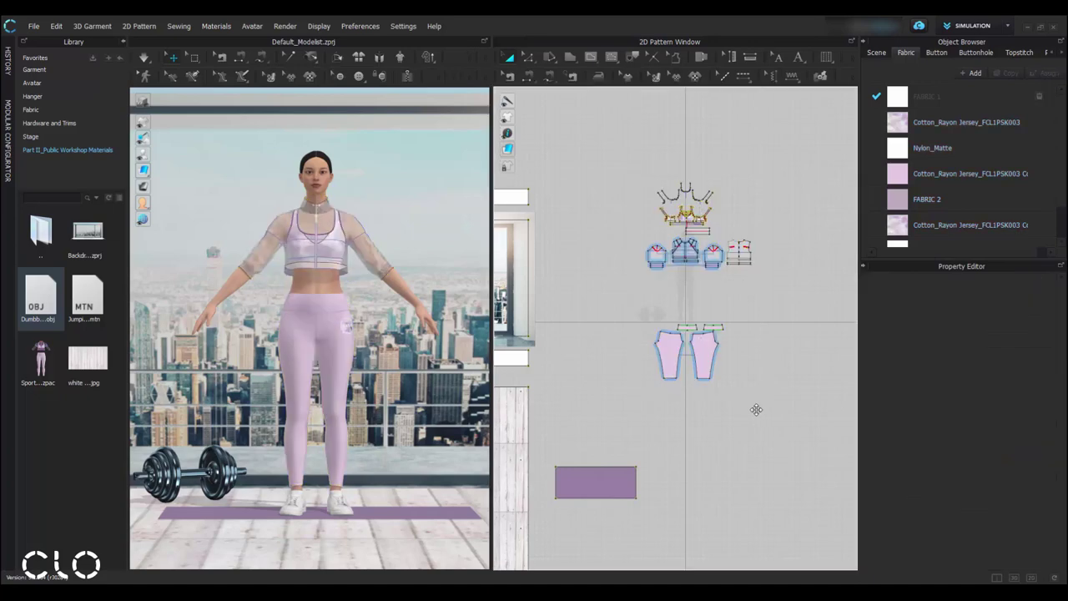
# - Select the avatar's body and set its static friction to 1
pyautogui.scroll(8, 363, 236)
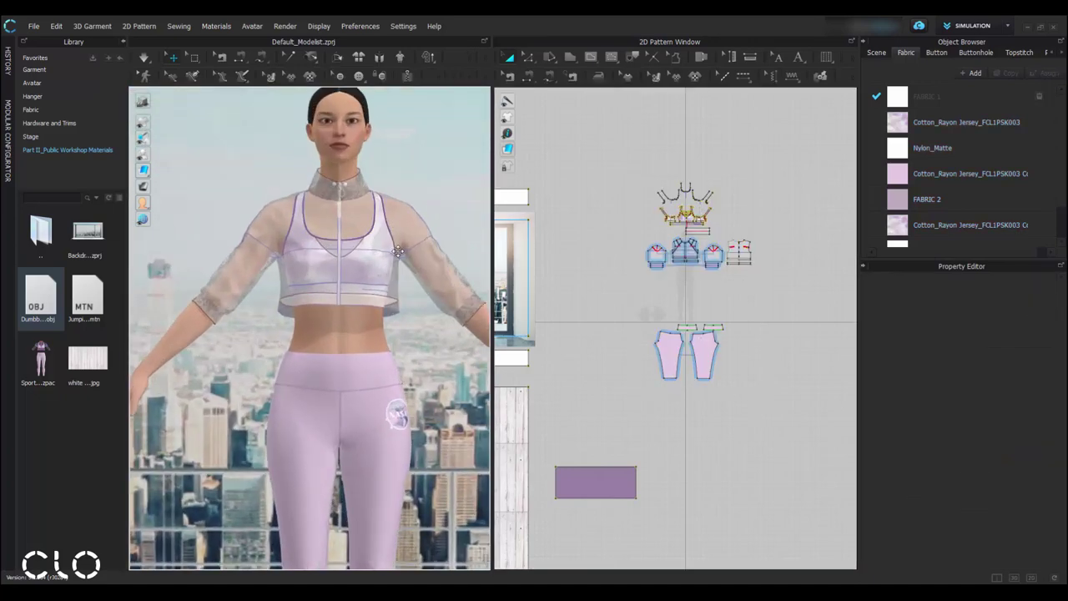
pyautogui.scroll(-3, 421, 280)
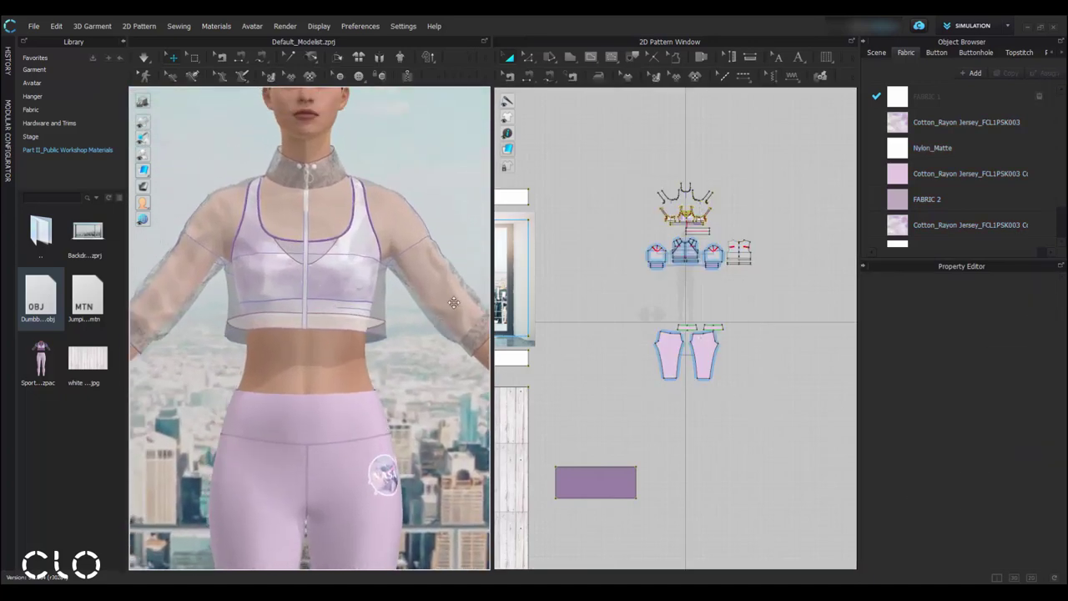
pyautogui.click(333, 353)
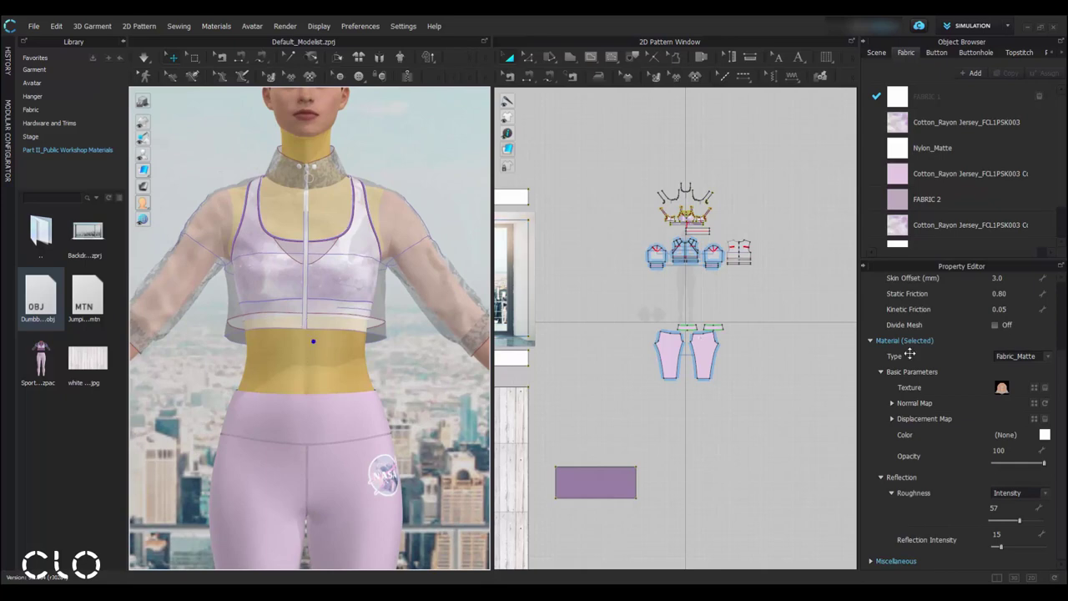
pyautogui.scroll(3, 978, 363)
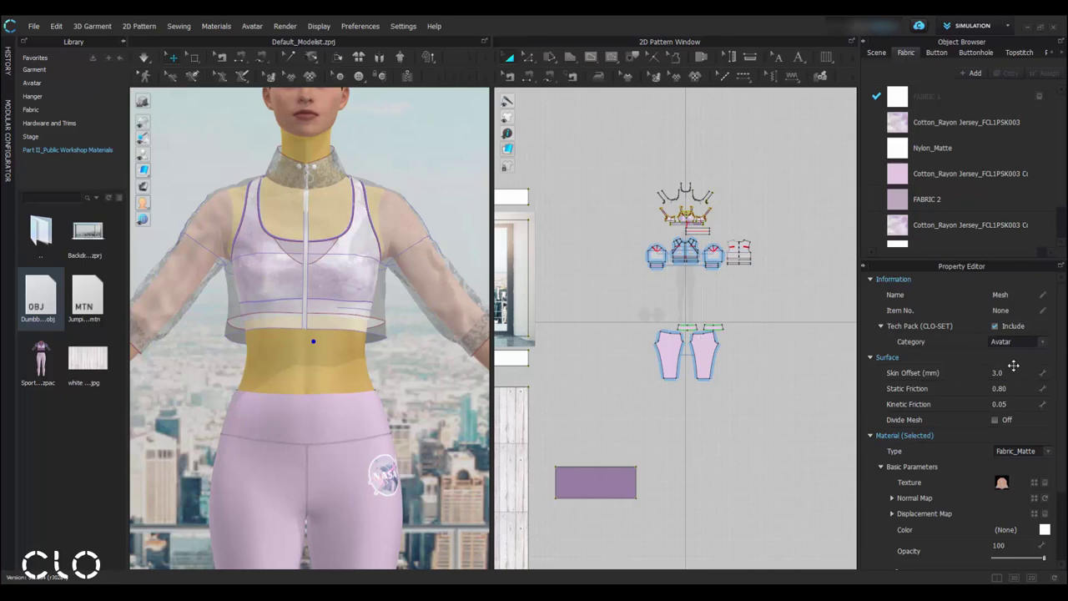
pyautogui.click(1010, 388)
pyautogui.write('1')
pyautogui.press('Return')
pyautogui.click(756, 417)
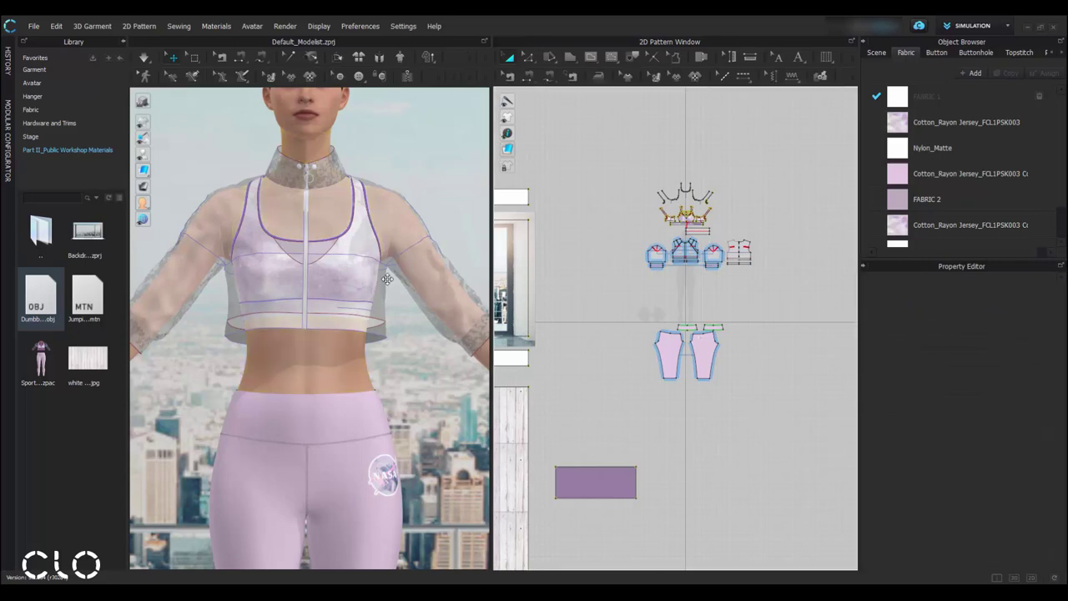
# - Examine up close where the avatar's shoes meet the purple mat and the wood floor
pyautogui.scroll(-5, 337, 211)
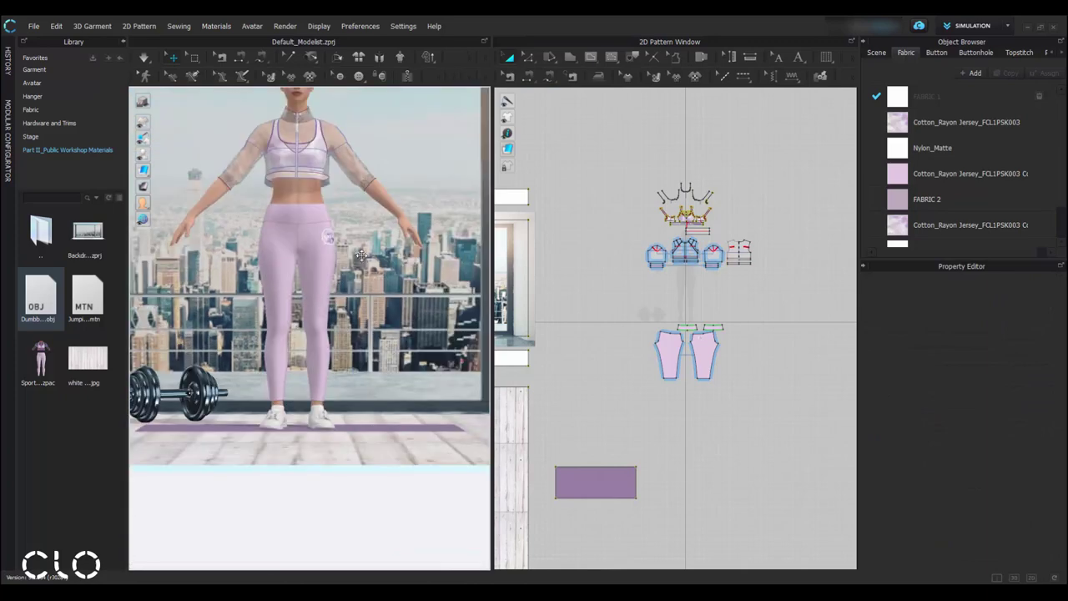
pyautogui.scroll(5, 368, 273)
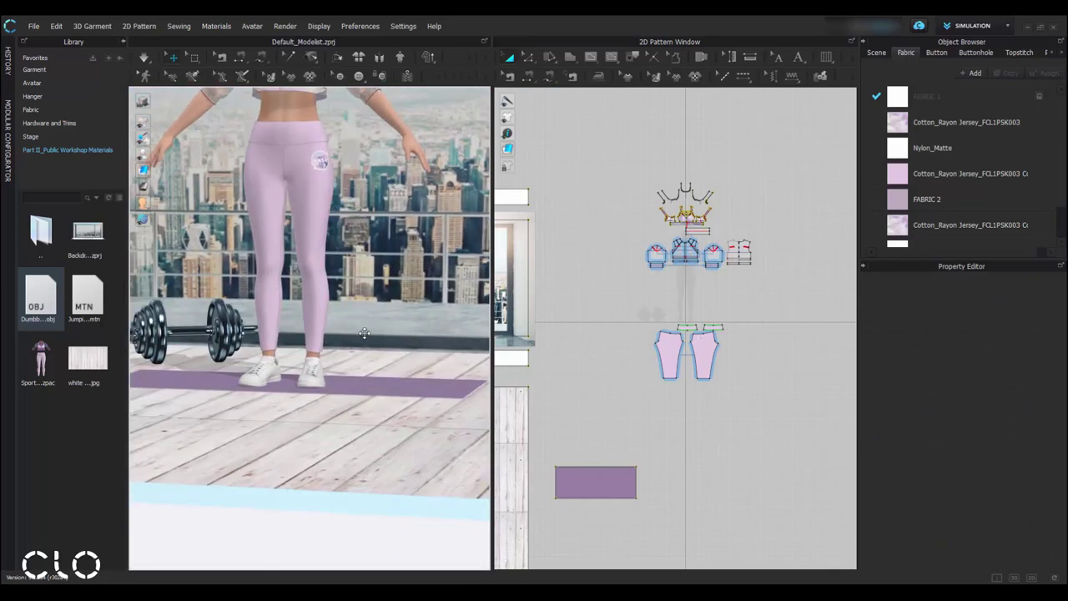
pyautogui.moveTo(577, 400); pyautogui.dragTo(711, 328, button='middle')
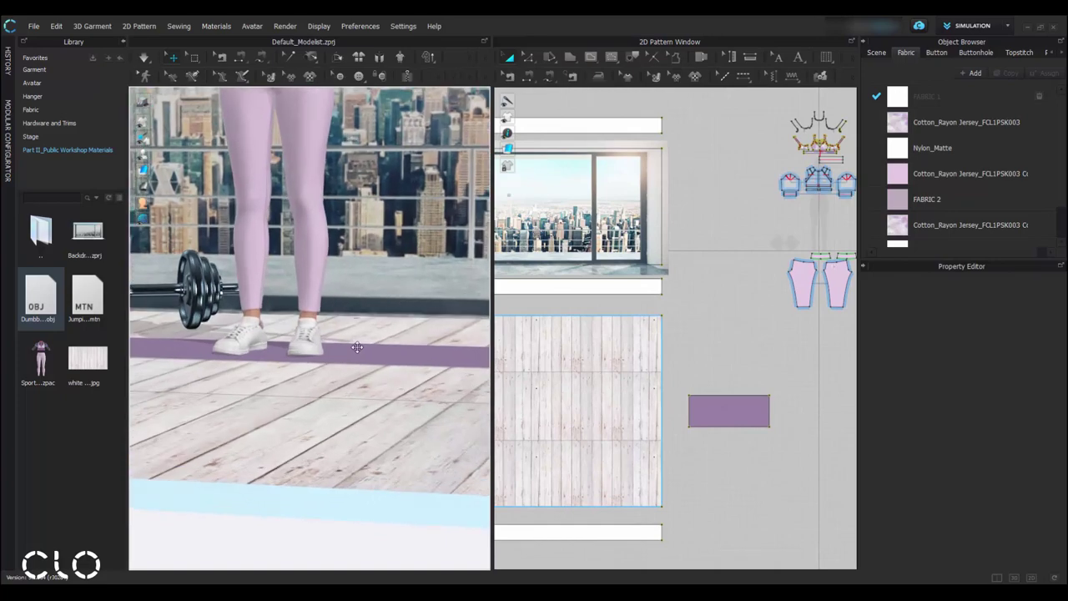
pyautogui.scroll(6, 356, 347)
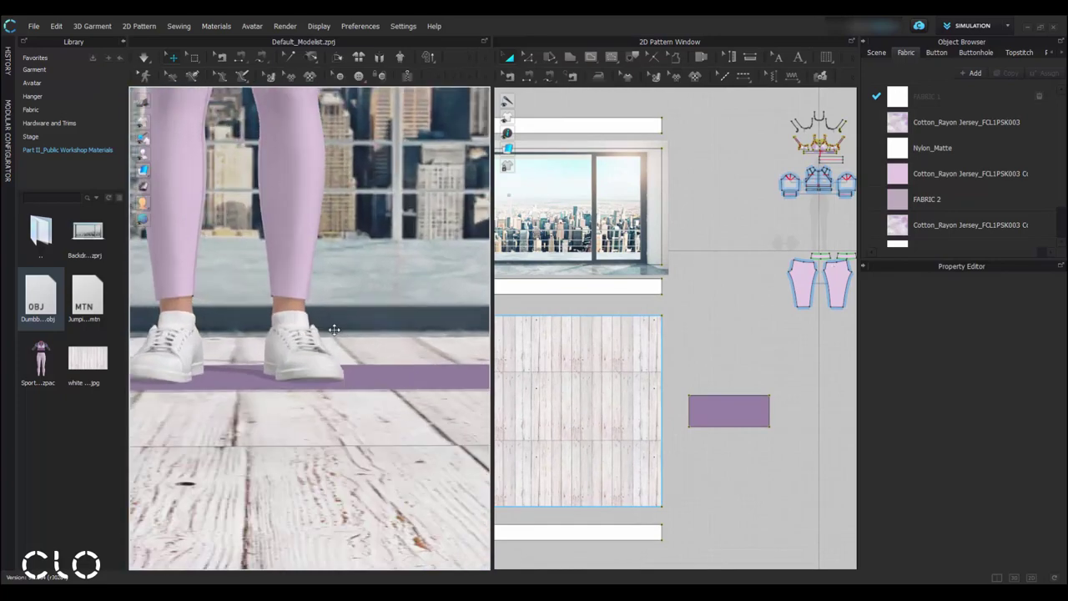
pyautogui.scroll(5, 359, 338)
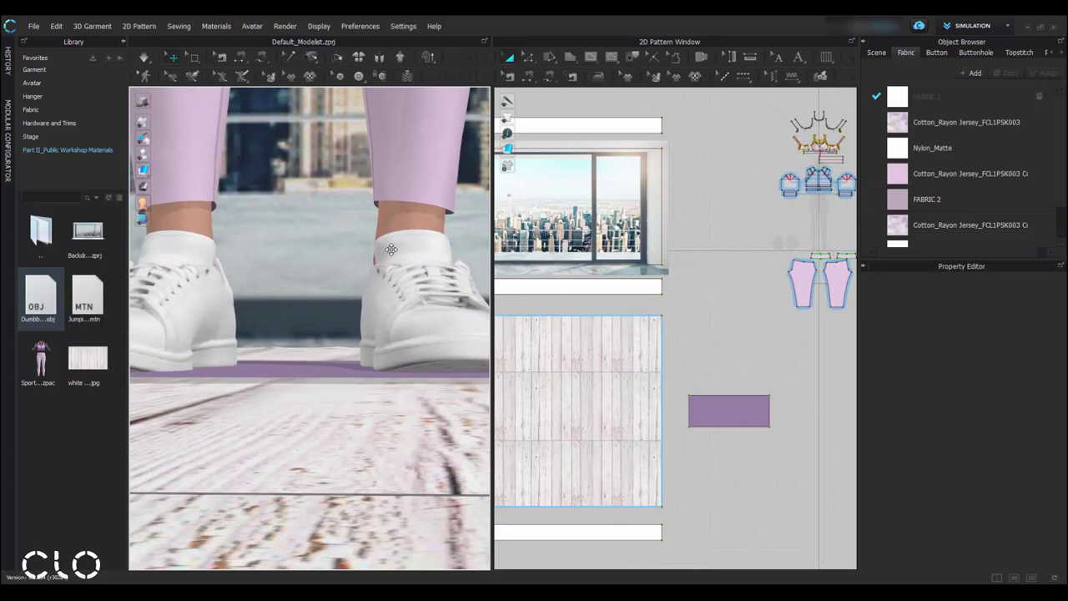
pyautogui.scroll(-2, 382, 274)
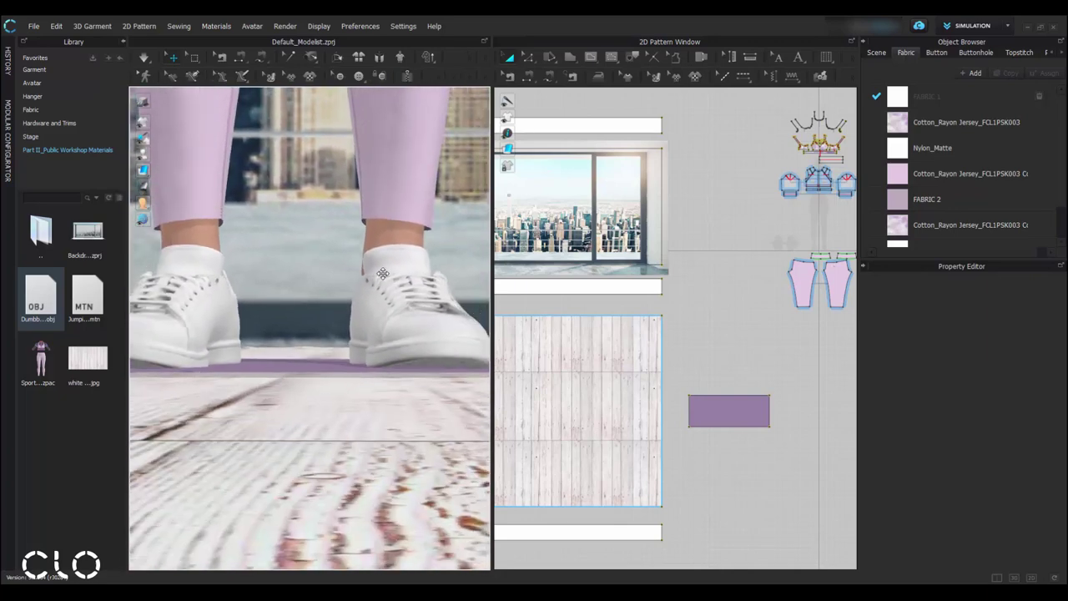
pyautogui.scroll(2, 350, 365)
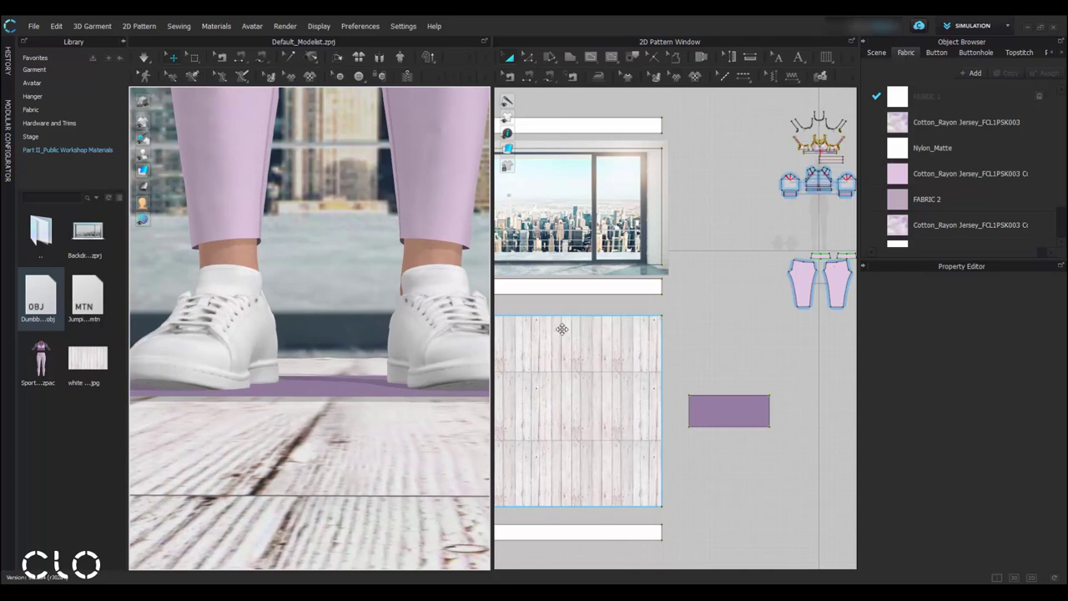
# - Select all the backdrop pieces, including the wood floor and purple mat, and lower them slightly together beneath the avatar's shoes
pyautogui.scroll(-4, 651, 352)
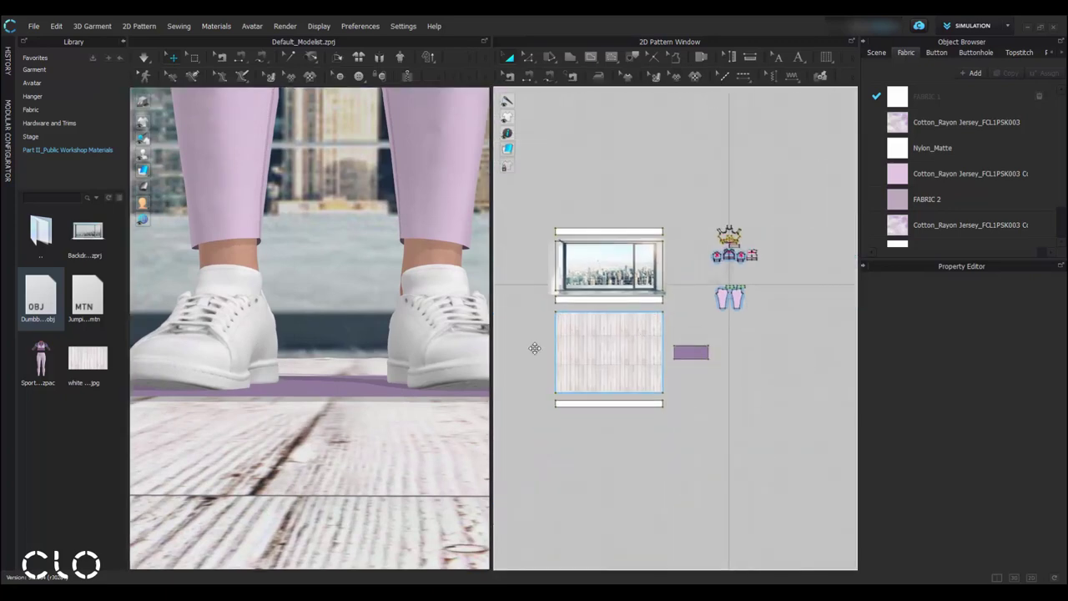
pyautogui.click(528, 262)
pyautogui.moveTo(529, 215); pyautogui.dragTo(714, 422)
pyautogui.scroll(-5, 351, 388)
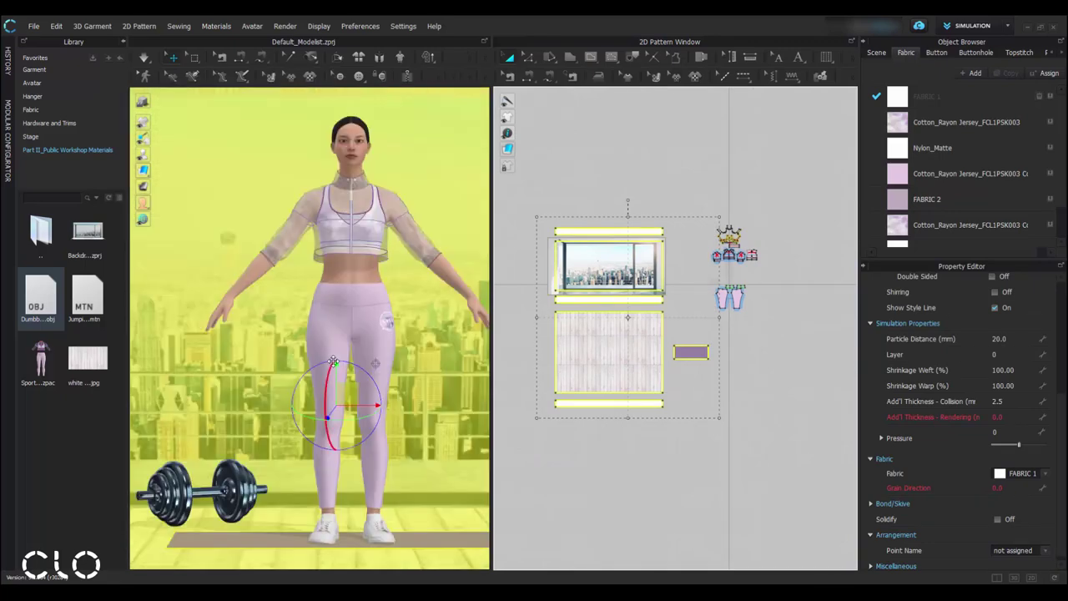
pyautogui.scroll(8, 333, 392)
pyautogui.moveTo(350, 335); pyautogui.dragTo(320, 276, button='right')
pyautogui.click(307, 346)
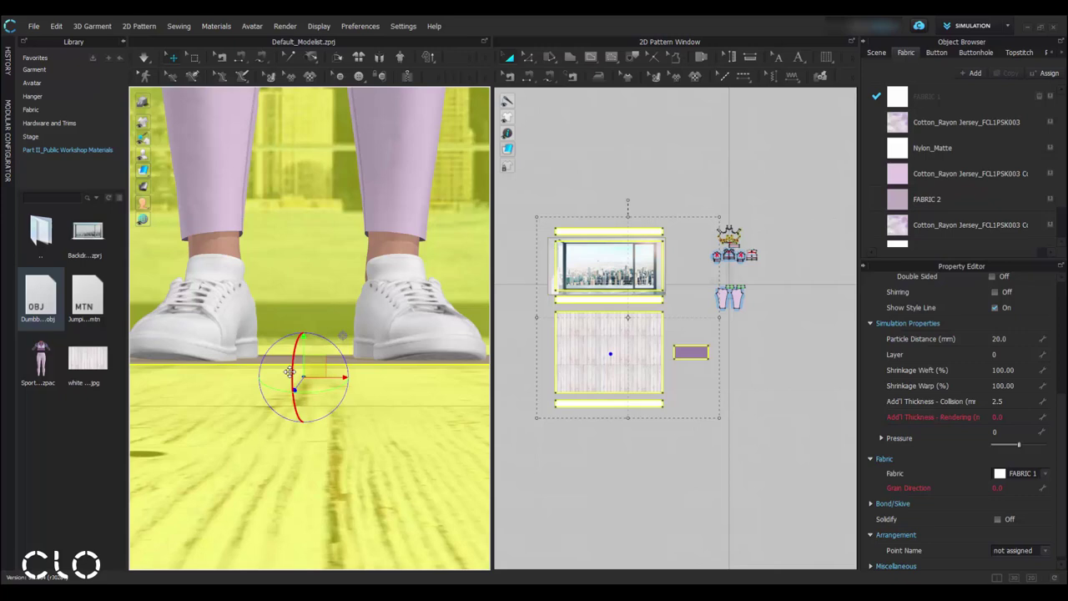
pyautogui.scroll(3, 289, 372)
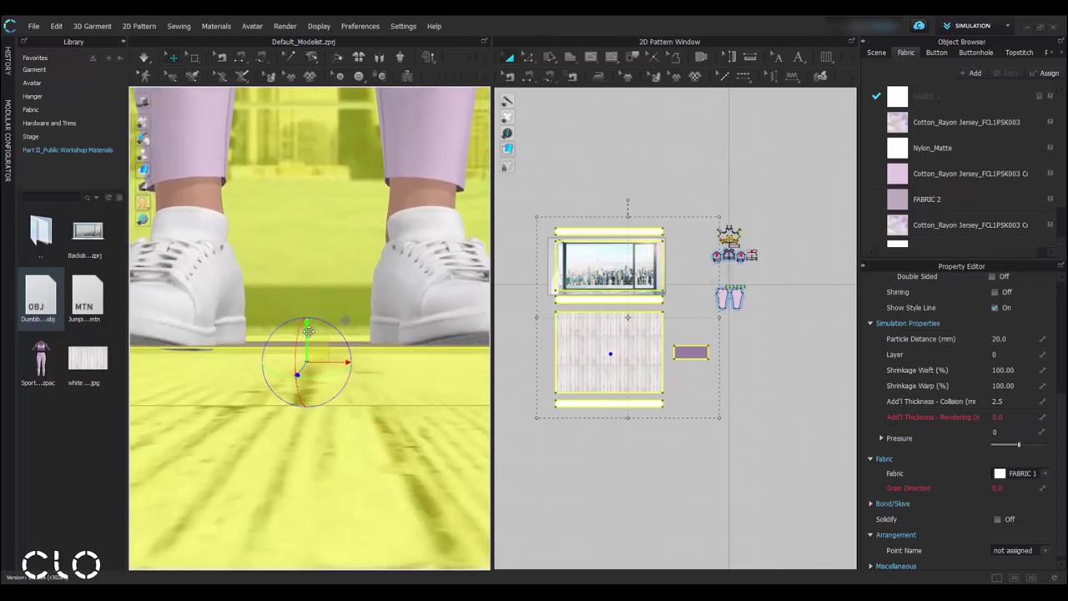
pyautogui.moveTo(308, 332); pyautogui.dragTo(303, 342)
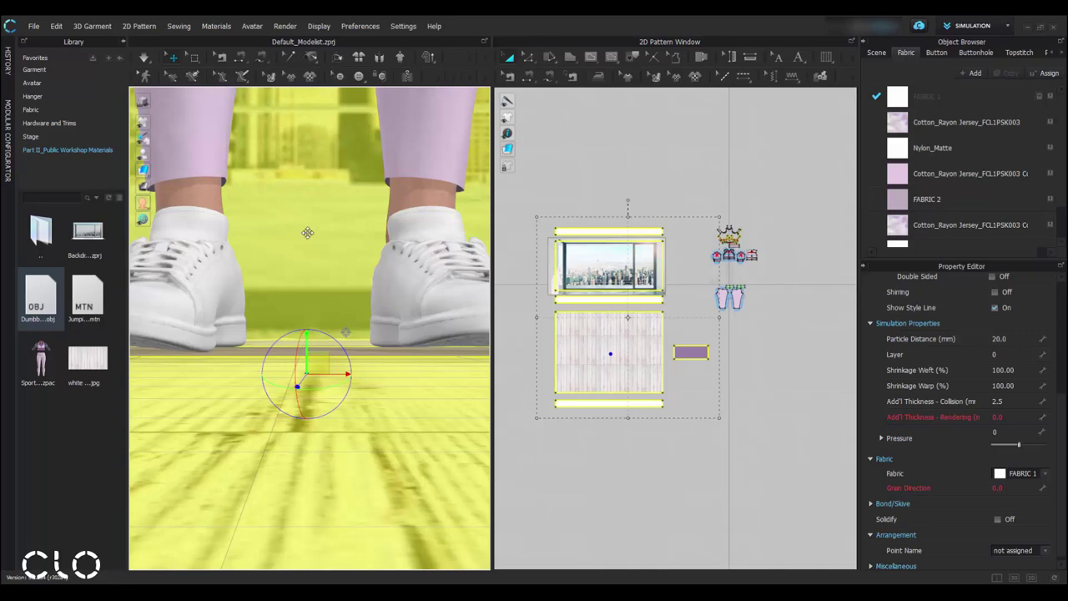
pyautogui.scroll(2, 308, 245)
pyautogui.scroll(-3, 311, 251)
pyautogui.scroll(-2, 401, 277)
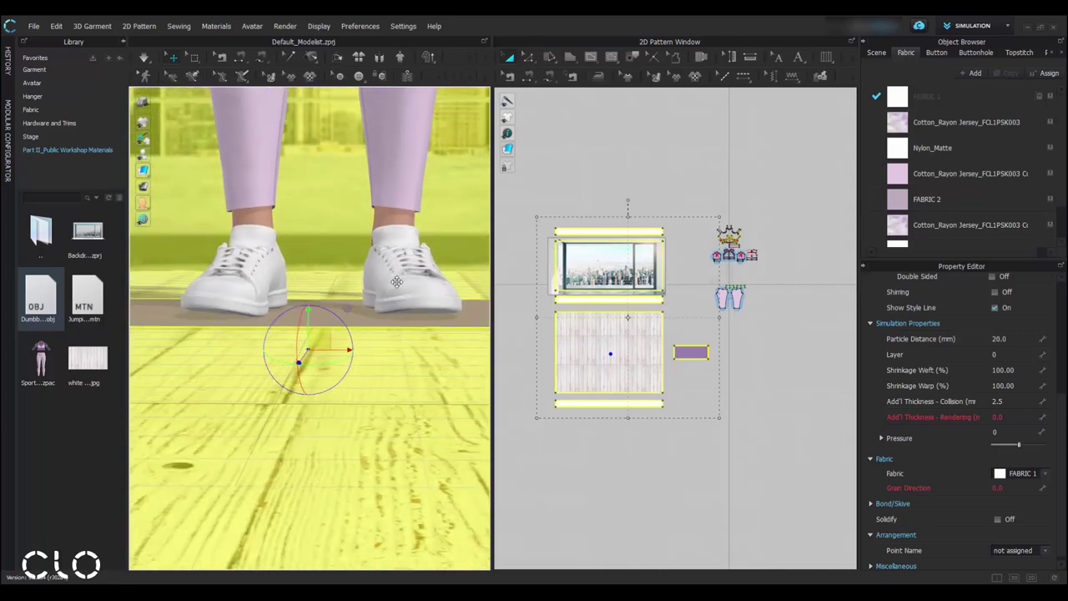
pyautogui.click(571, 175)
pyautogui.scroll(-3, 373, 373)
pyautogui.scroll(-2, 372, 374)
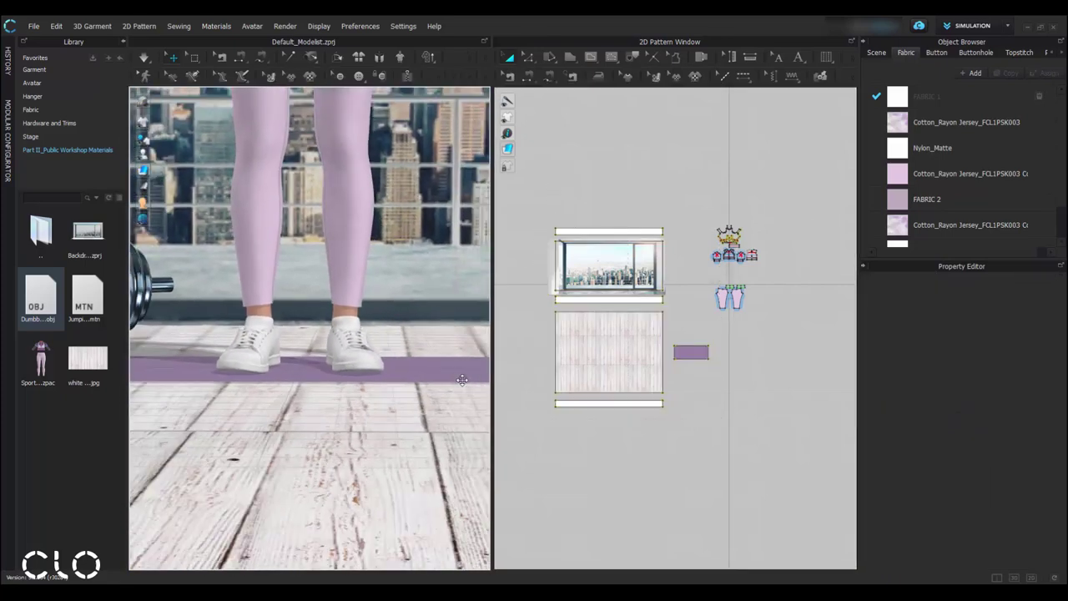
# - Freeze the wood floor and the purple mat together, and clear the selection
pyautogui.click(612, 356)
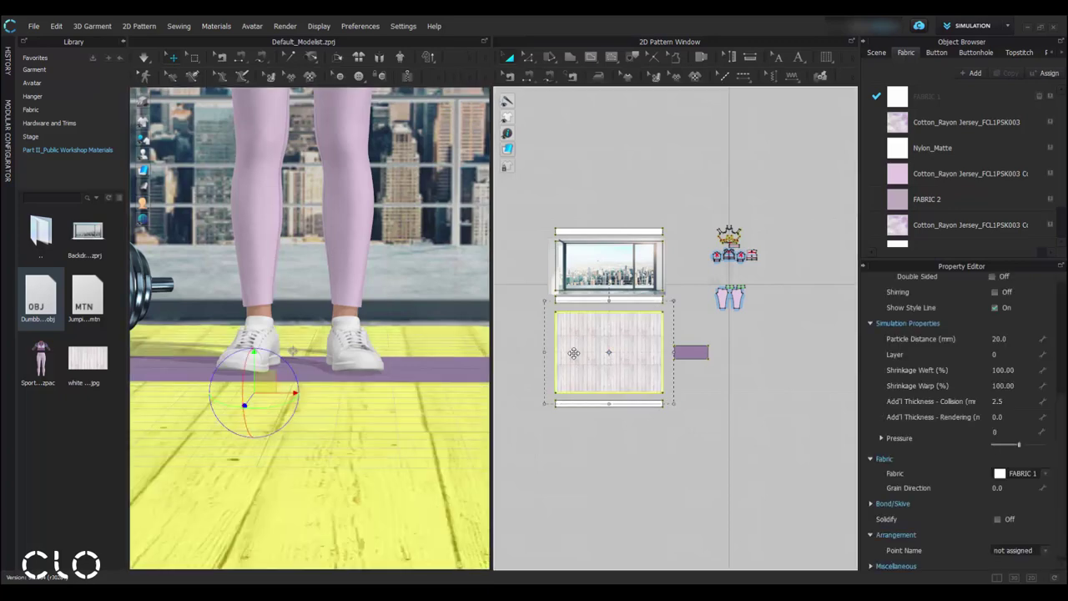
pyautogui.keyDown('shift'); pyautogui.click(694, 353); pyautogui.keyUp('shift')
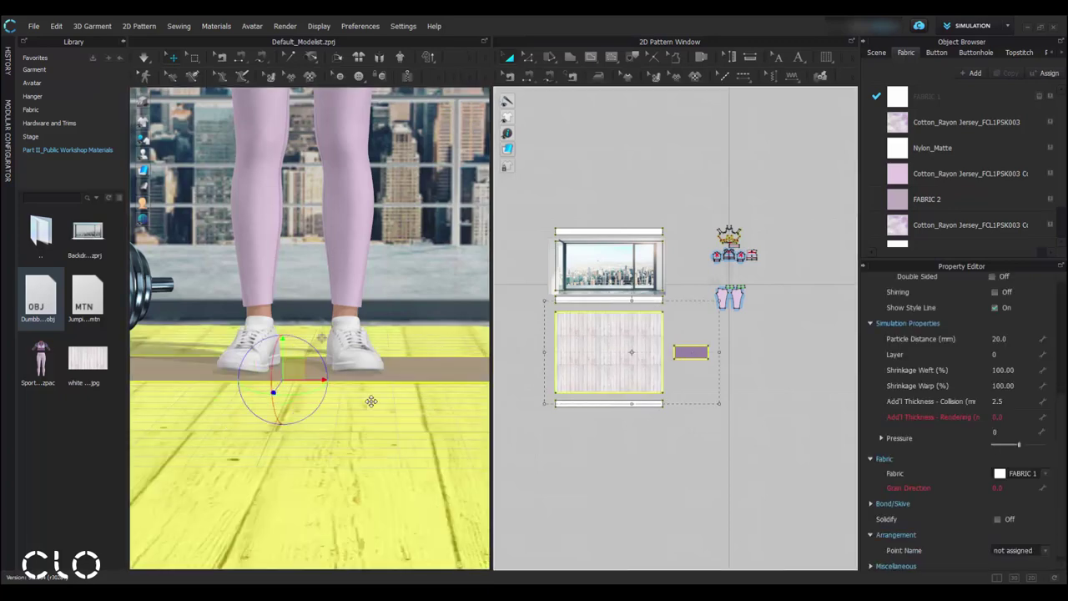
pyautogui.rightClick(294, 371)
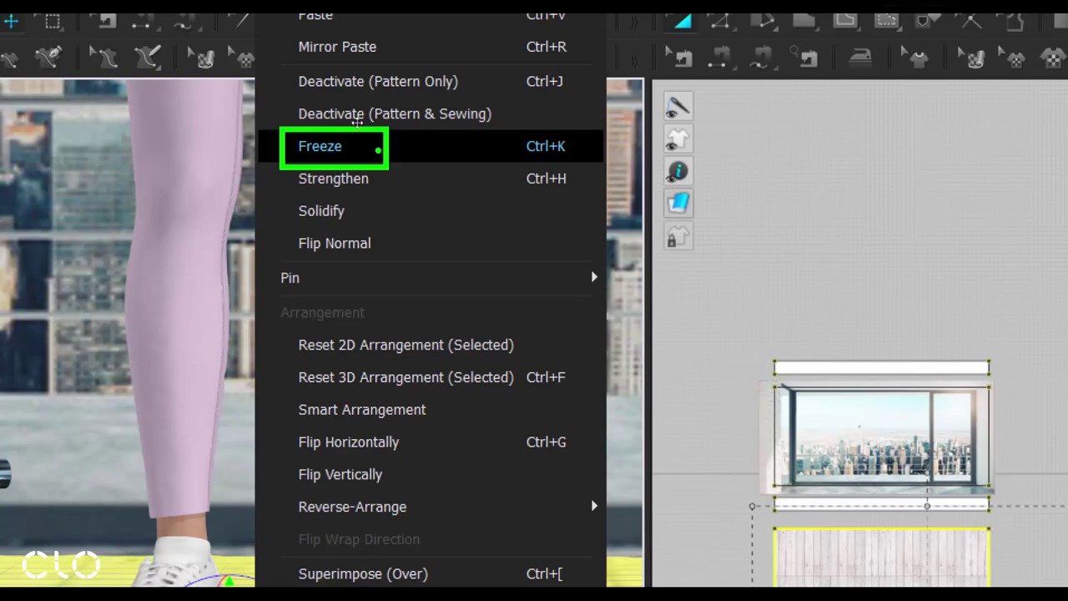
pyautogui.click(351, 146)
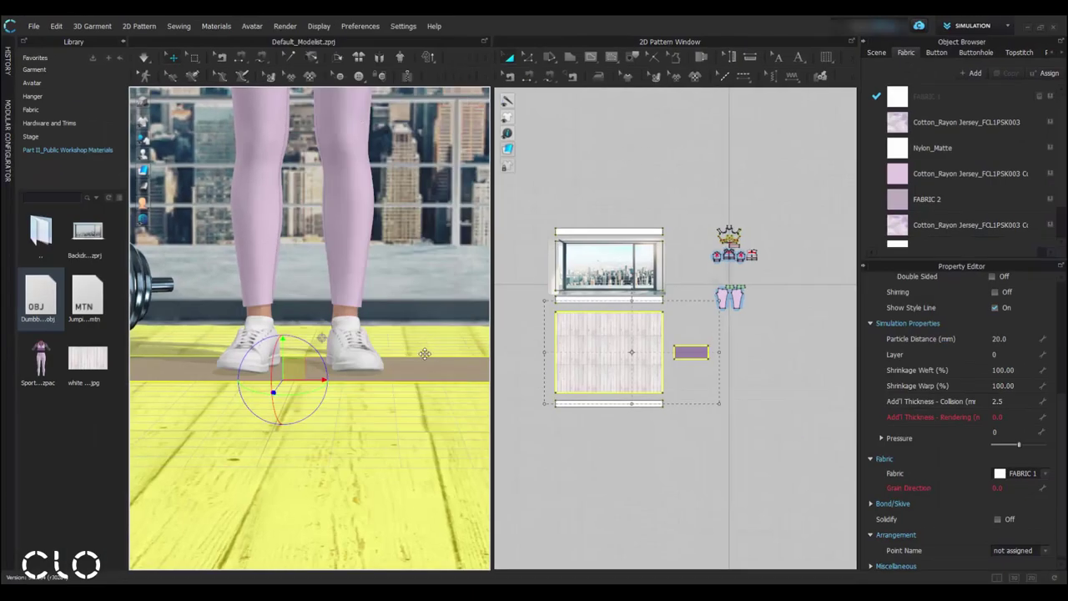
pyautogui.rightClick(425, 351)
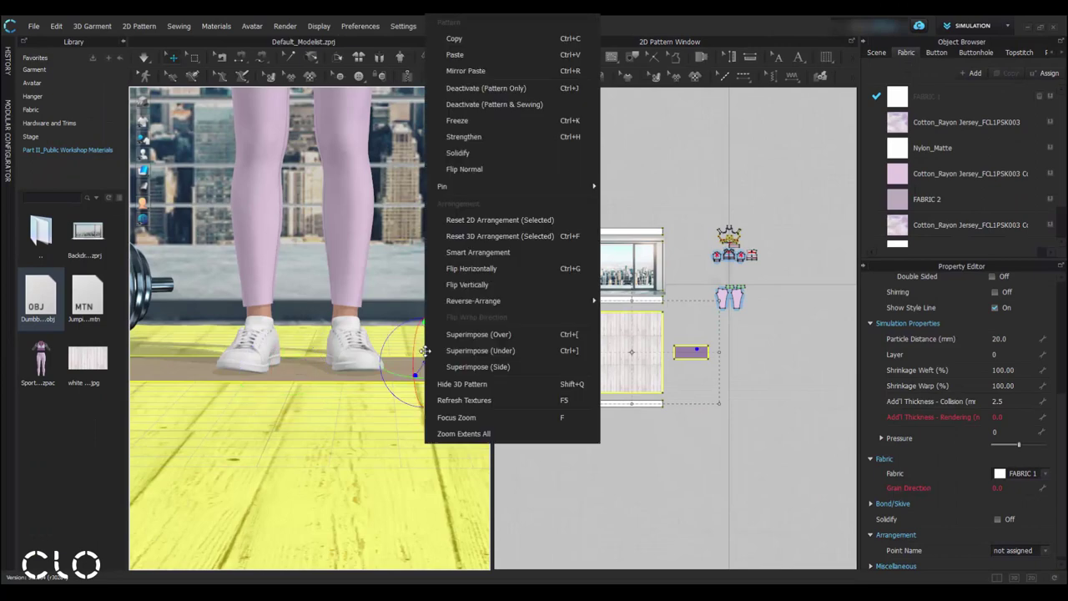
pyautogui.click(454, 121)
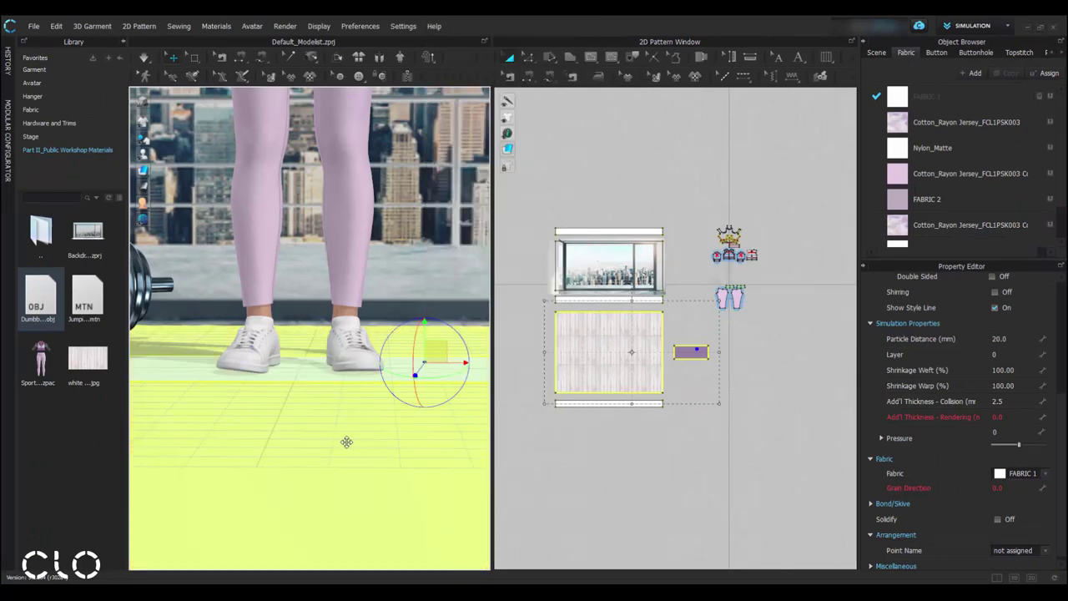
pyautogui.scroll(-5, 347, 441)
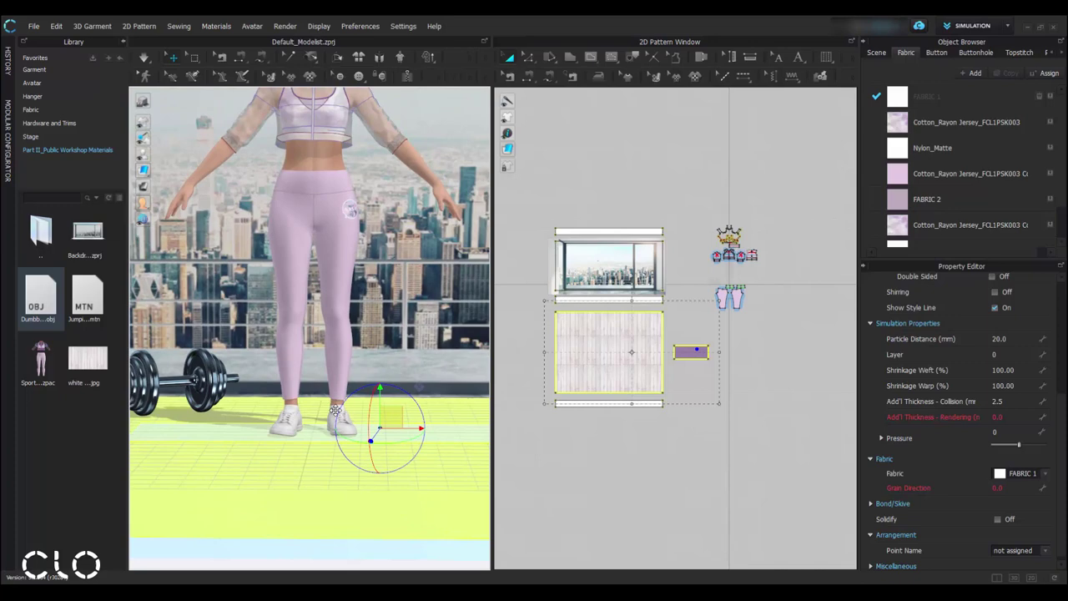
pyautogui.moveTo(335, 411); pyautogui.dragTo(336, 429, button='middle')
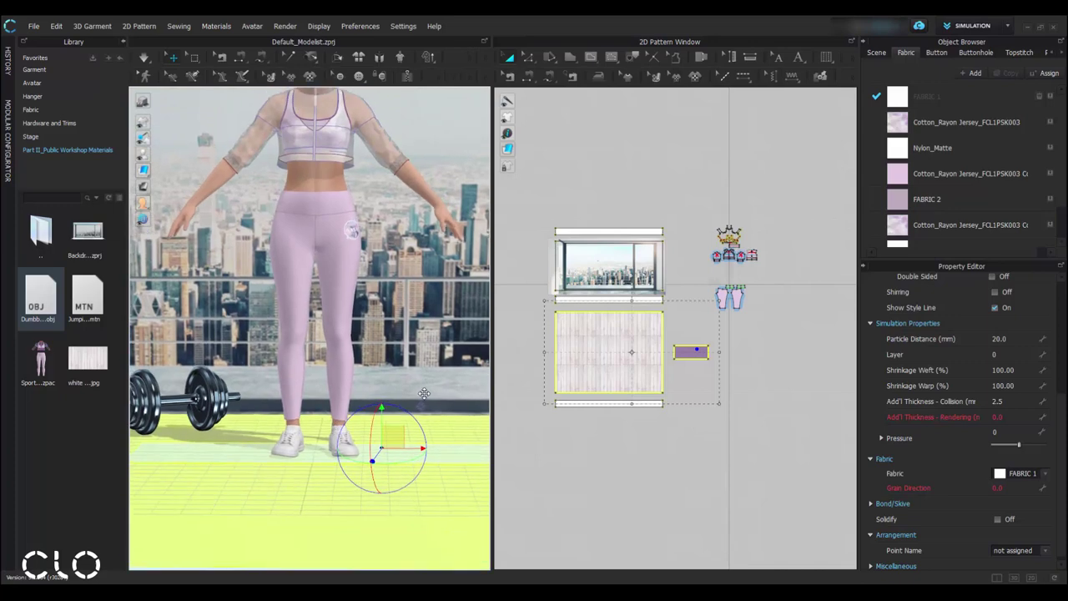
pyautogui.click(525, 203)
# - Apply the Jumping motion.mtn file to the SPORTS FEIFEI avatar, moving avatar and garment to the start position with a 30 FPS transition animation
pyautogui.scroll(-4, 363, 386)
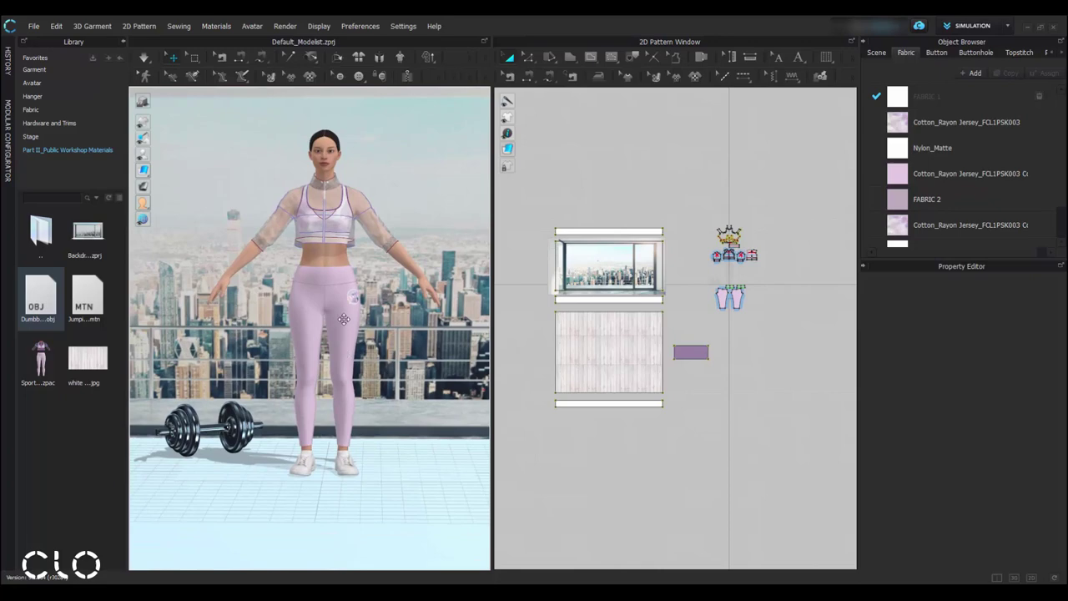
pyautogui.moveTo(344, 324); pyautogui.dragTo(381, 394, button='middle')
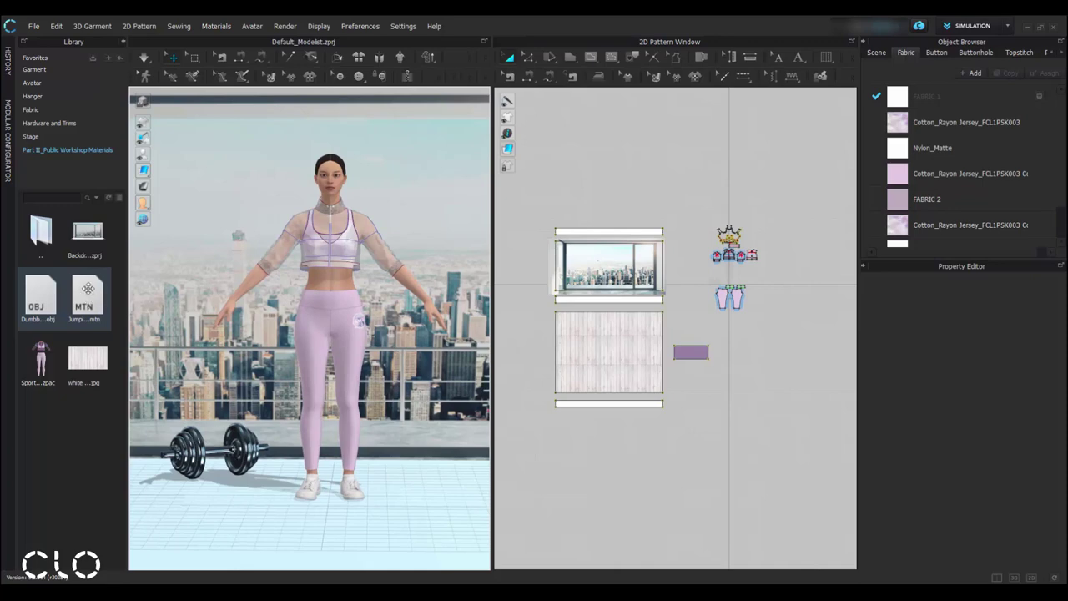
pyautogui.click(87, 289)
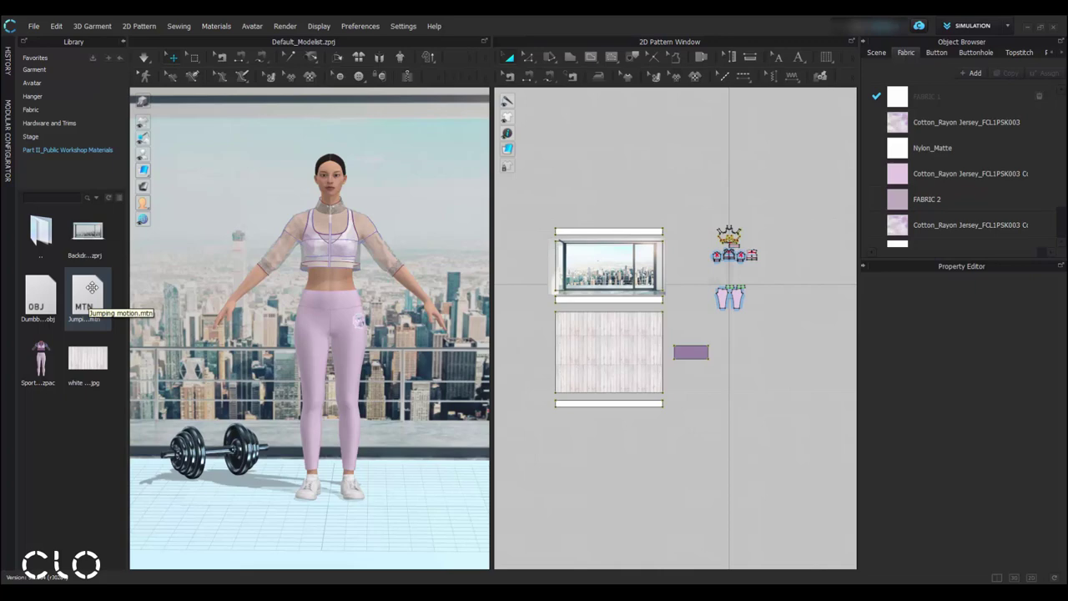
pyautogui.moveTo(90, 286); pyautogui.dragTo(248, 309)
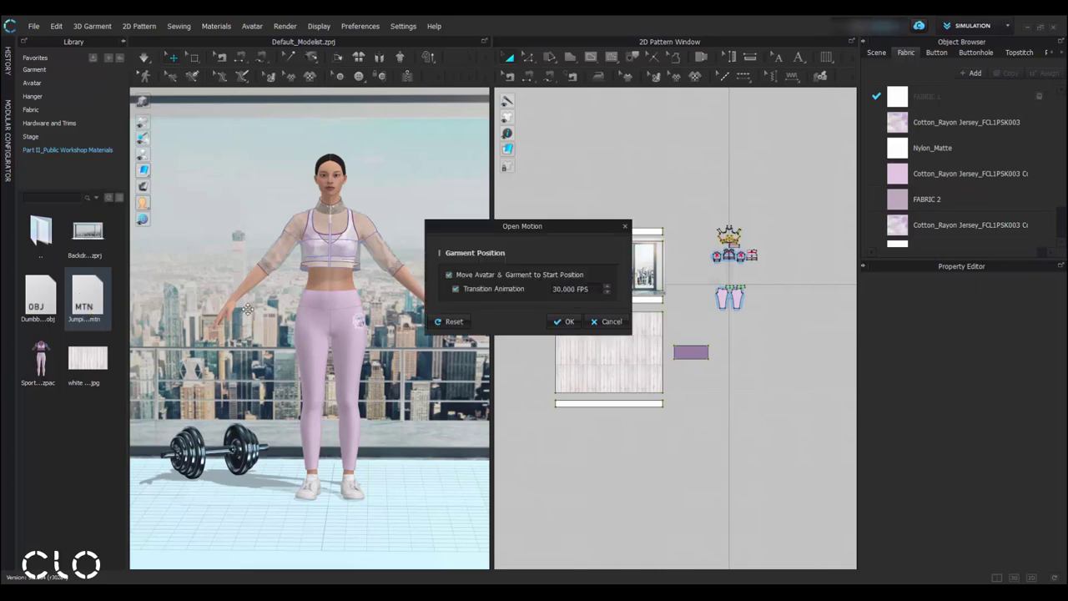
pyautogui.click(564, 322)
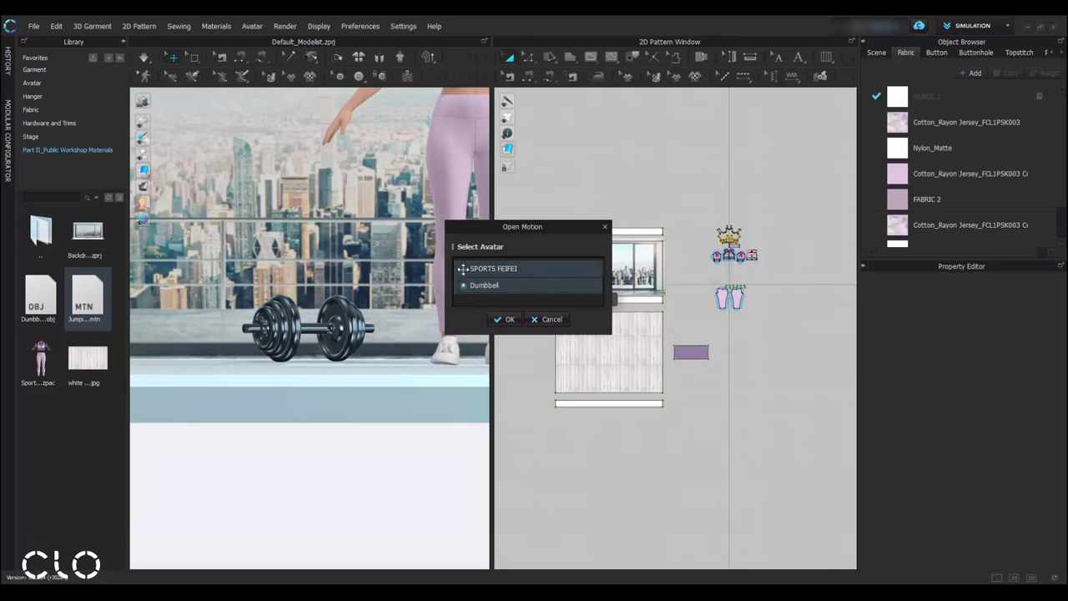
pyautogui.click(466, 268)
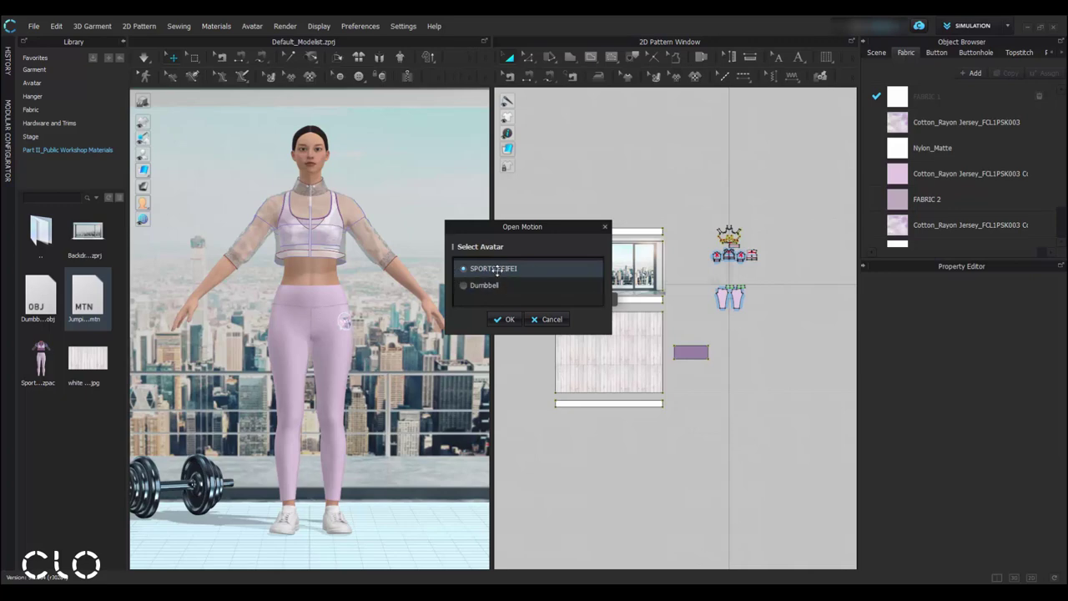
pyautogui.click(505, 319)
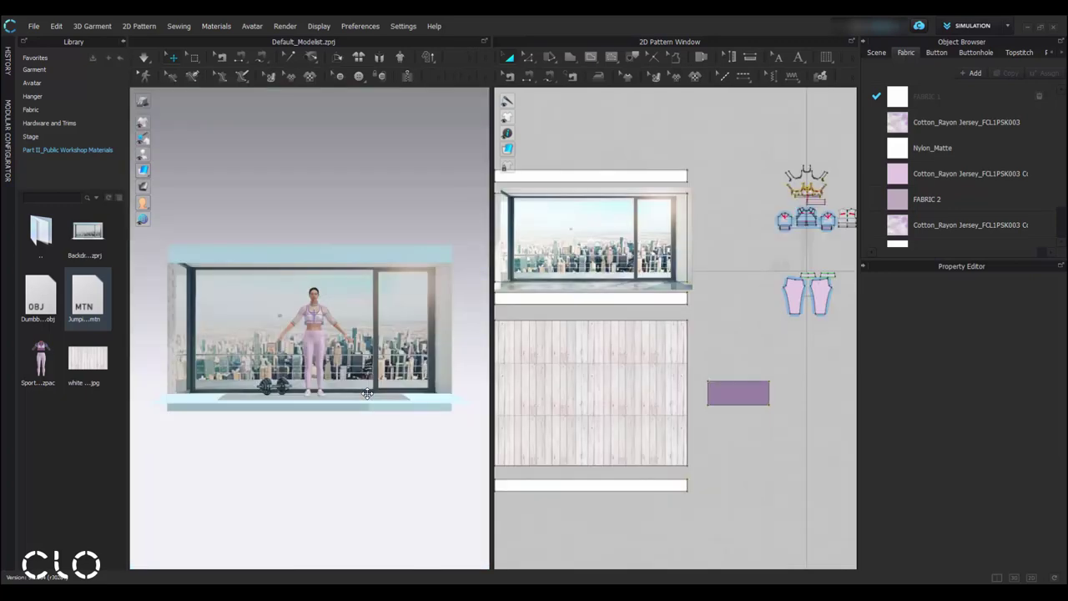
# - Switch to the animation workspace and record the garment simulation over the transition and jumping motion
pyautogui.scroll(8, 368, 394)
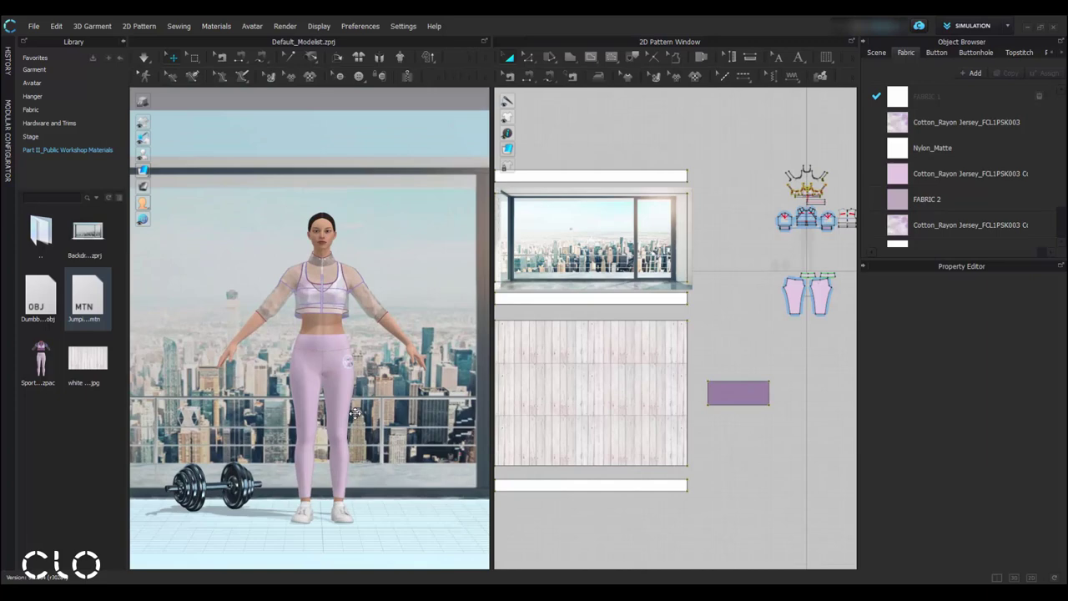
pyautogui.scroll(4, 356, 414)
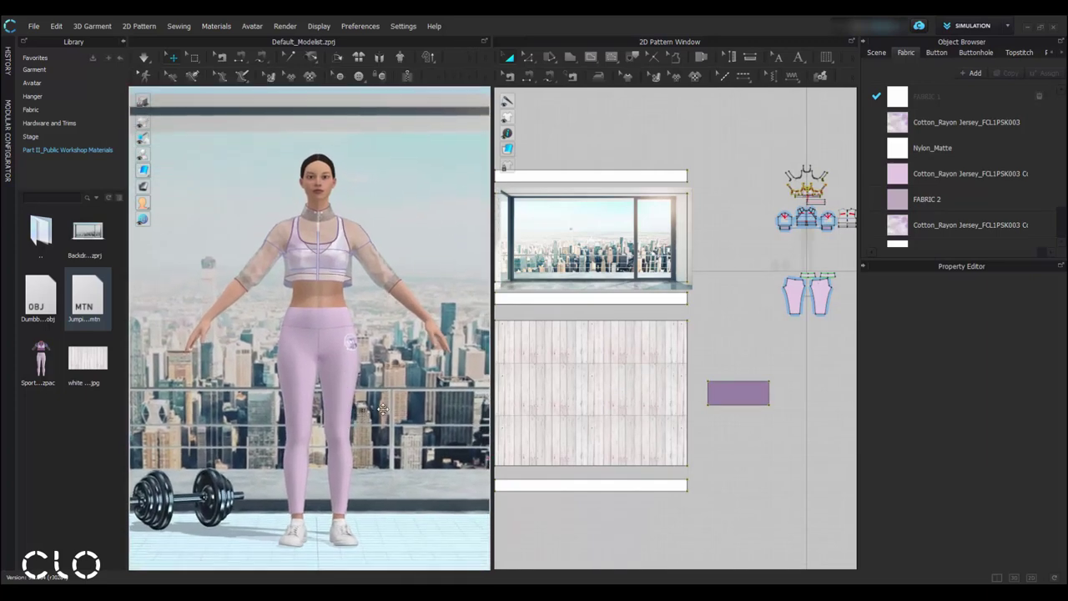
pyautogui.moveTo(380, 414); pyautogui.dragTo(401, 406, button='middle')
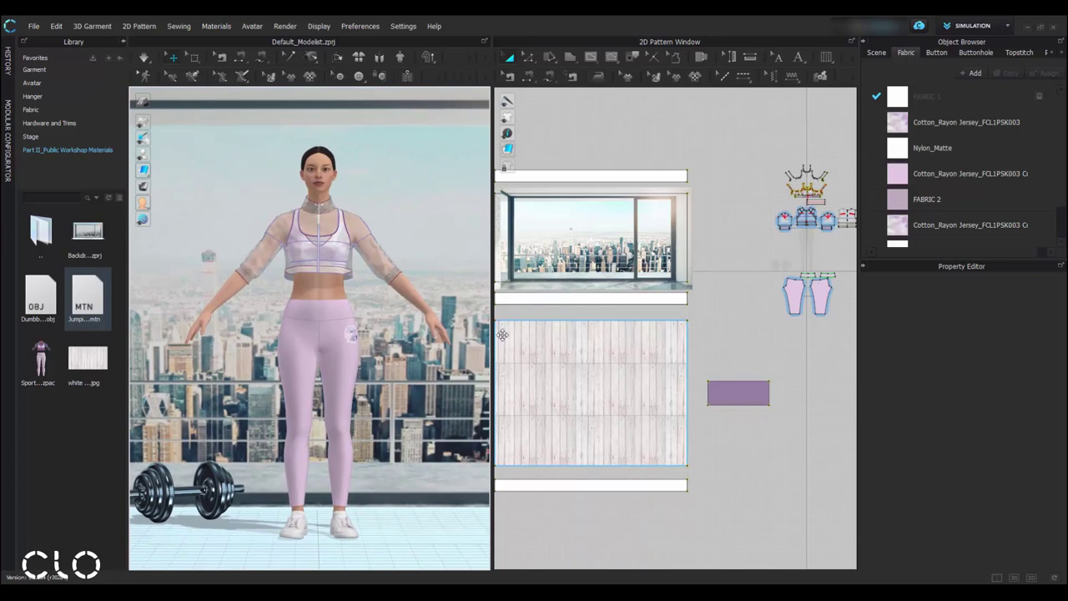
pyautogui.moveTo(492, 332); pyautogui.dragTo(525, 333)
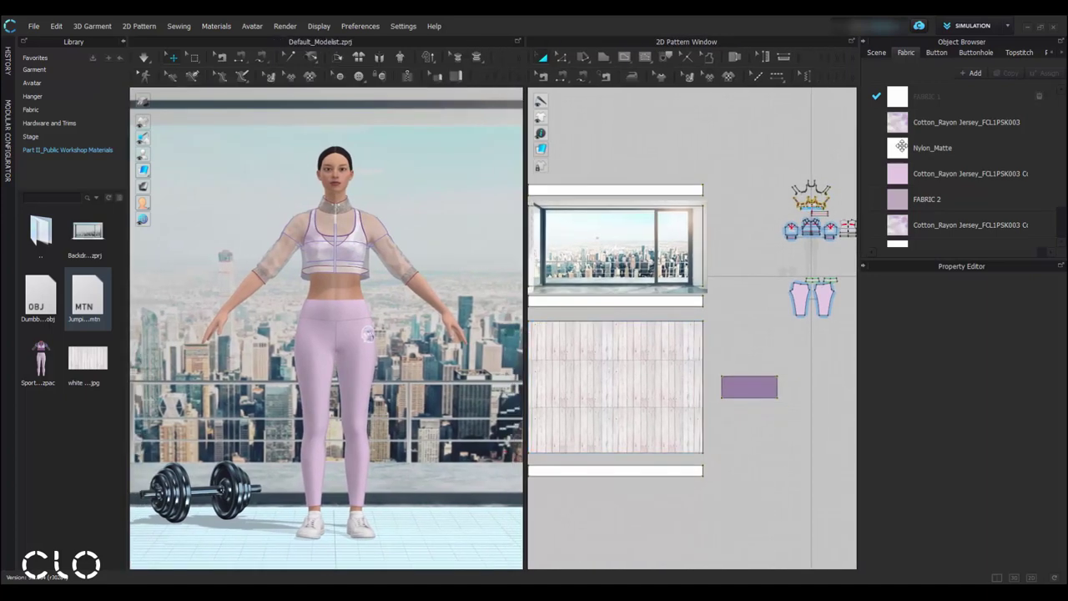
pyautogui.click(975, 26)
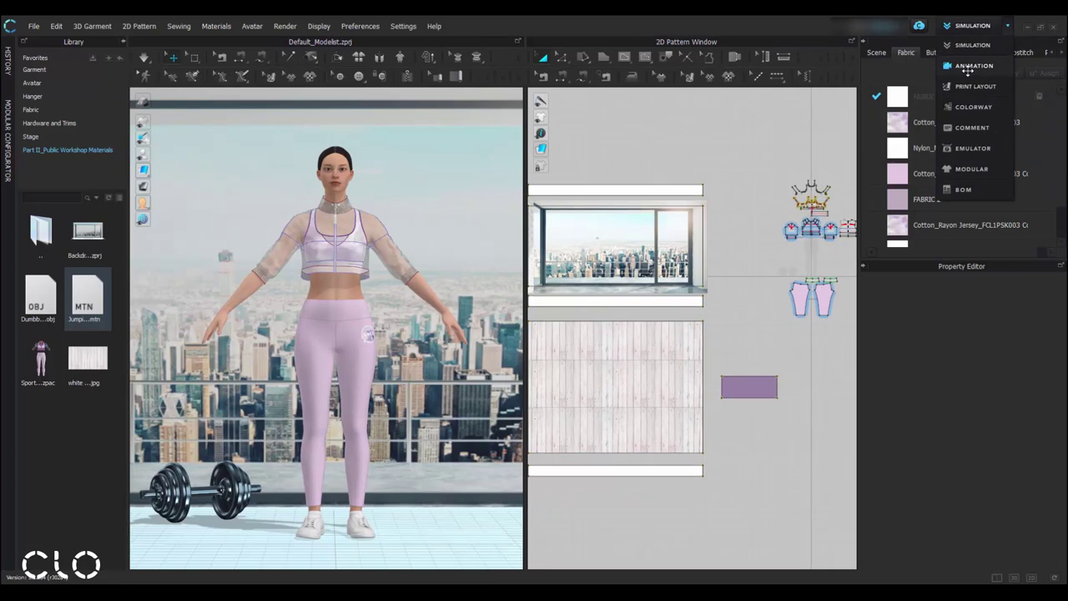
pyautogui.click(968, 67)
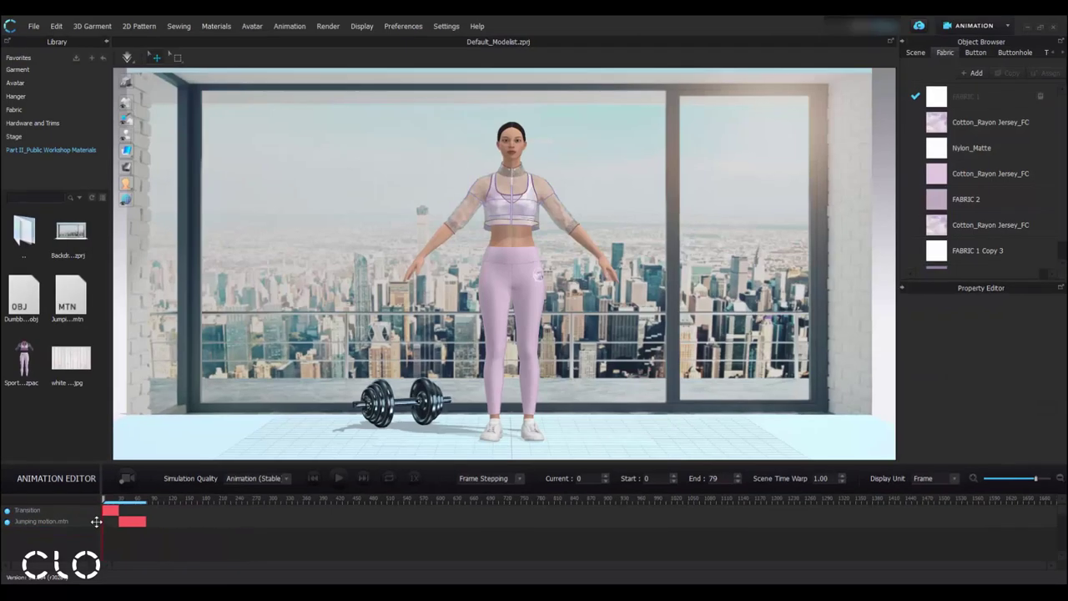
pyautogui.click(125, 477)
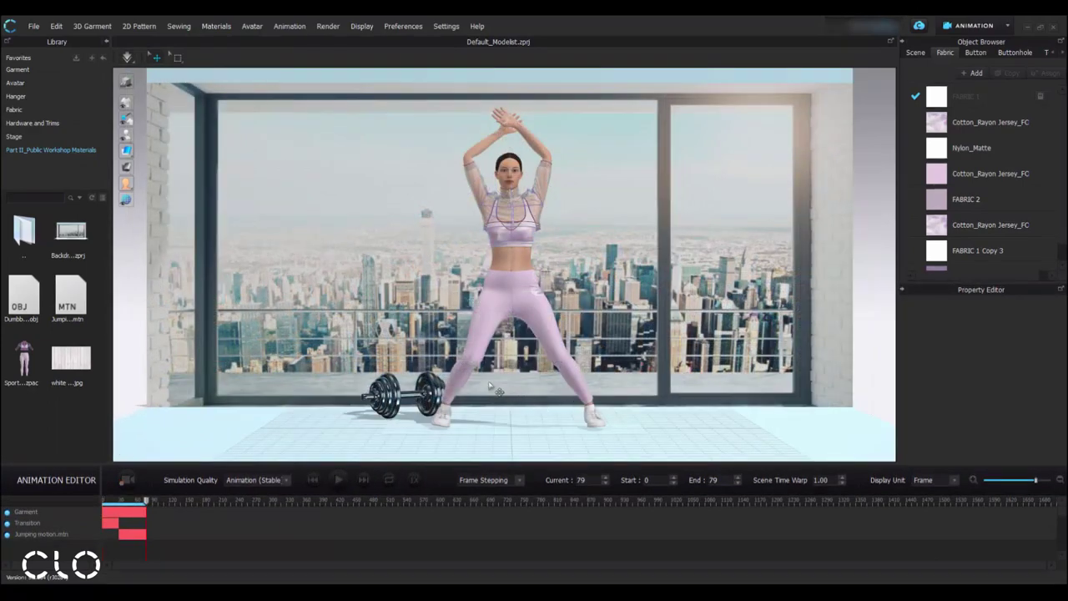
# - Set the animation's start to frame 29 and move the playhead to frame 38
pyautogui.moveTo(68, 462); pyautogui.dragTo(74, 445)
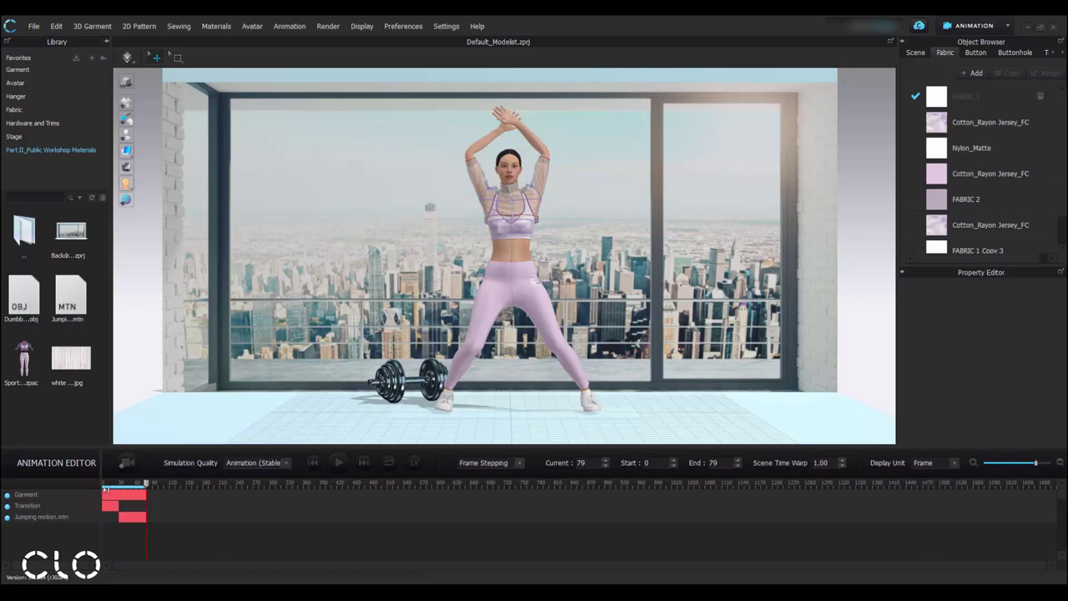
pyautogui.moveTo(122, 484); pyautogui.dragTo(126, 486)
pyautogui.moveTo(138, 486); pyautogui.dragTo(127, 489)
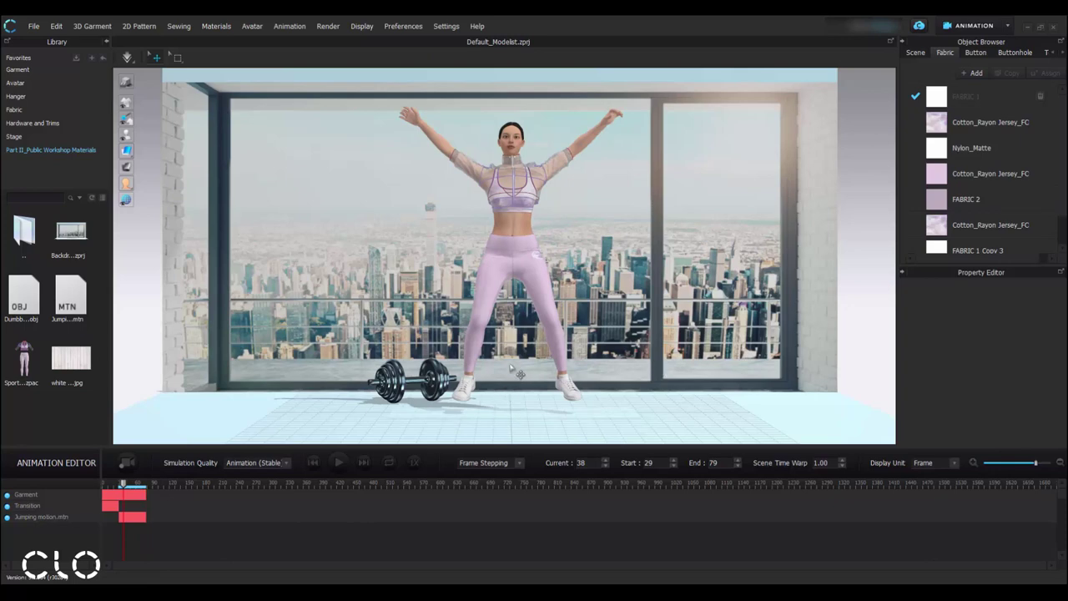
pyautogui.scroll(-3, 510, 367)
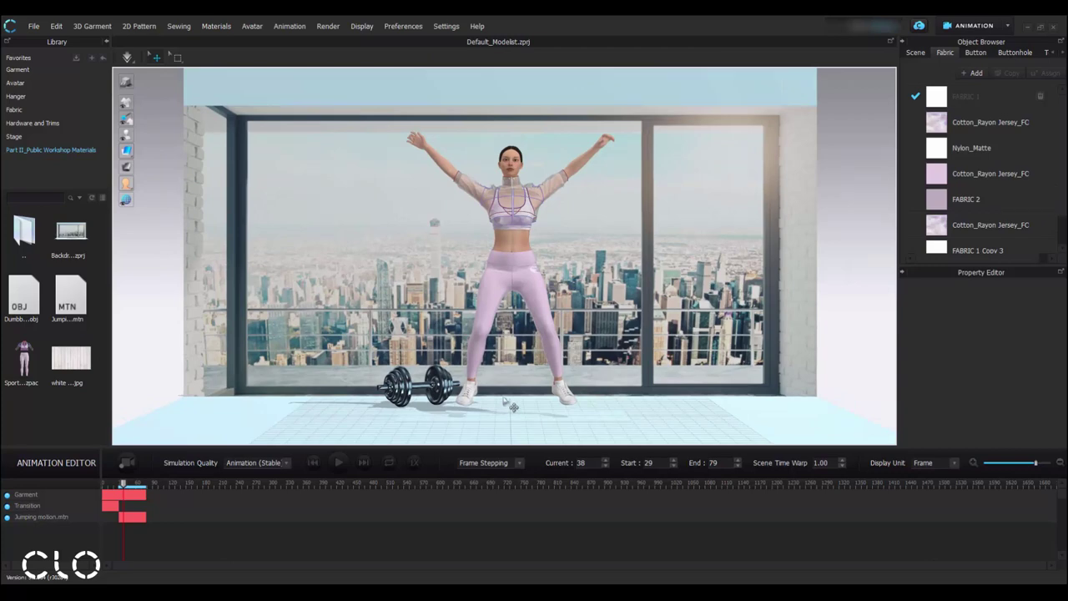
pyautogui.moveTo(508, 372); pyautogui.dragTo(508, 357, button='middle')
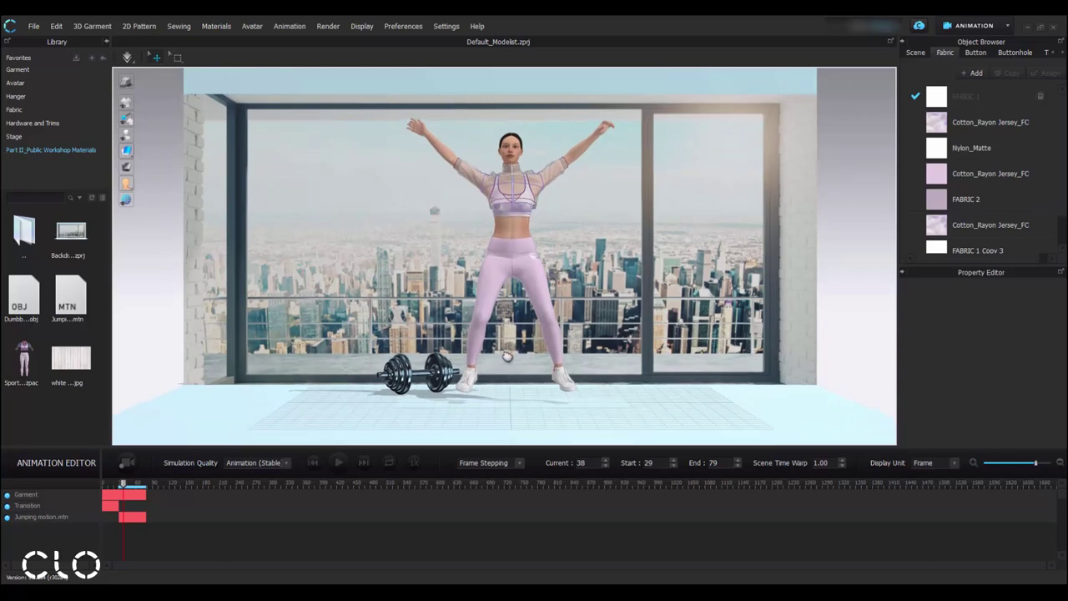
# - Return to the simulation workspace and unfreeze the wood floor and the purple mat together
pyautogui.click(982, 32)
pyautogui.click(981, 46)
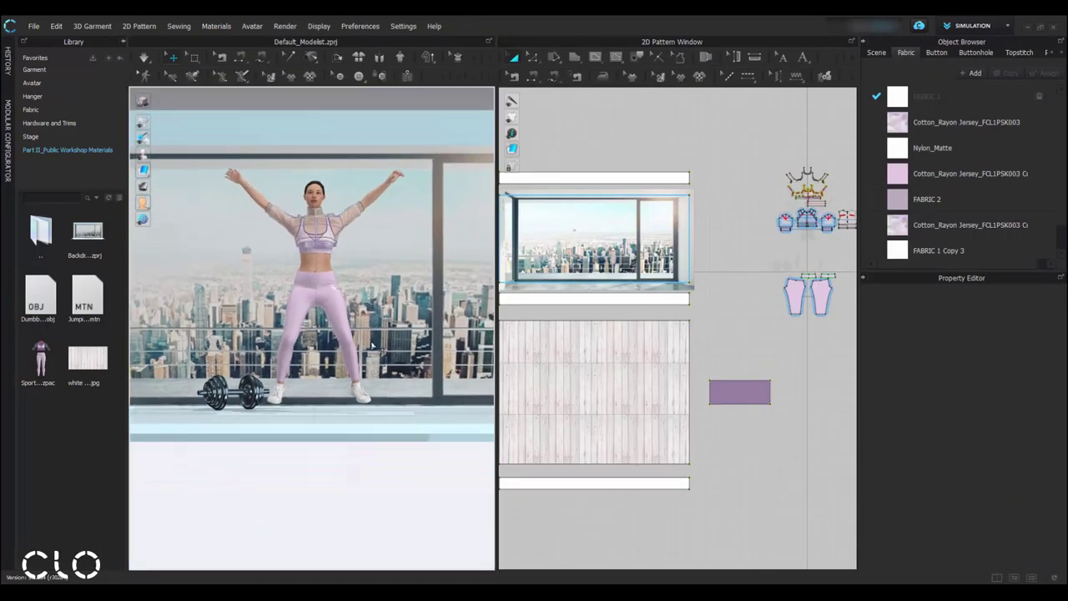
pyautogui.click(667, 408)
pyautogui.keyDown('shift'); pyautogui.click(747, 389); pyautogui.keyUp('shift')
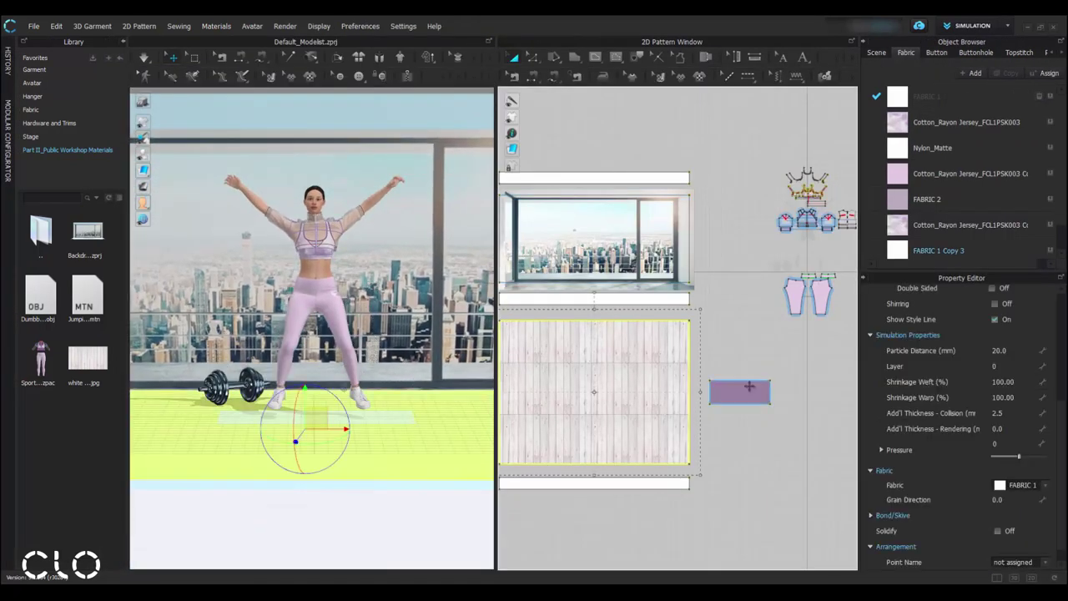
pyautogui.rightClick(635, 367)
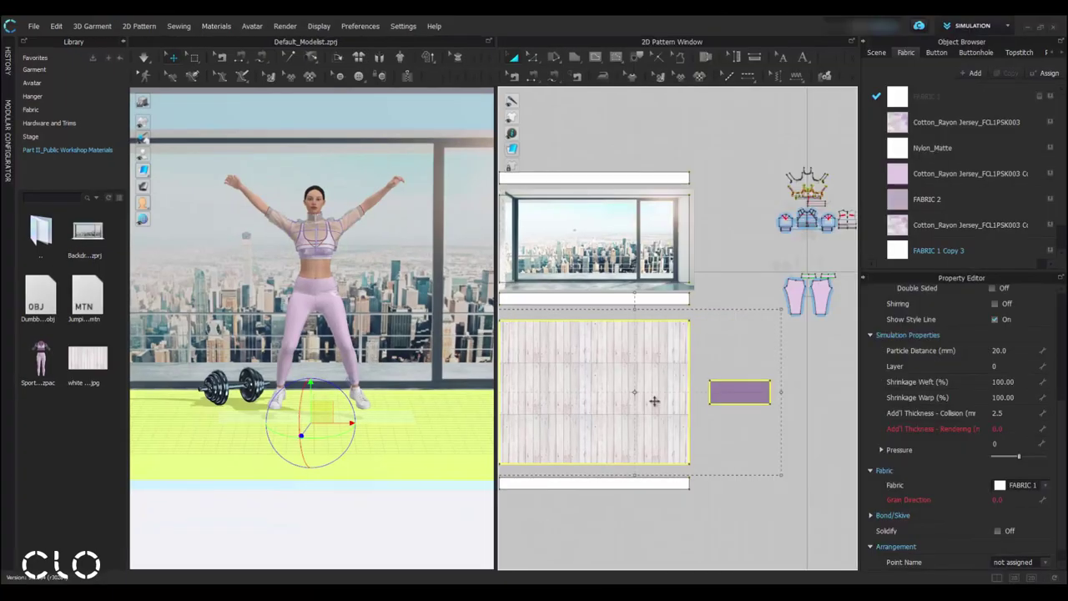
pyautogui.rightClick(653, 403)
pyautogui.click(693, 419)
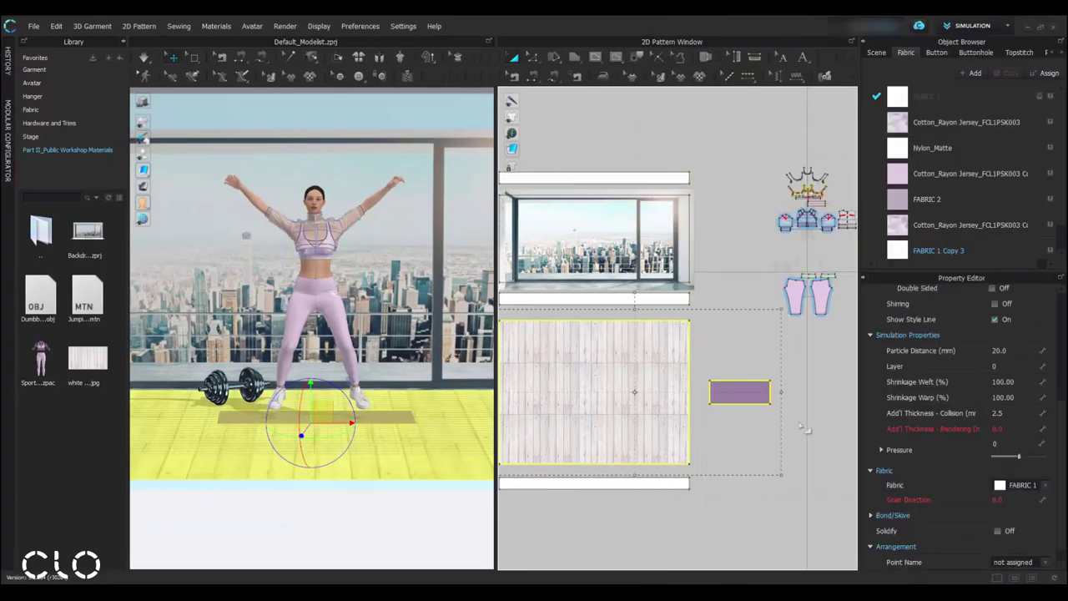
# - Switch from the simulation workspace back to the animation workspace
pyautogui.scroll(5, 365, 410)
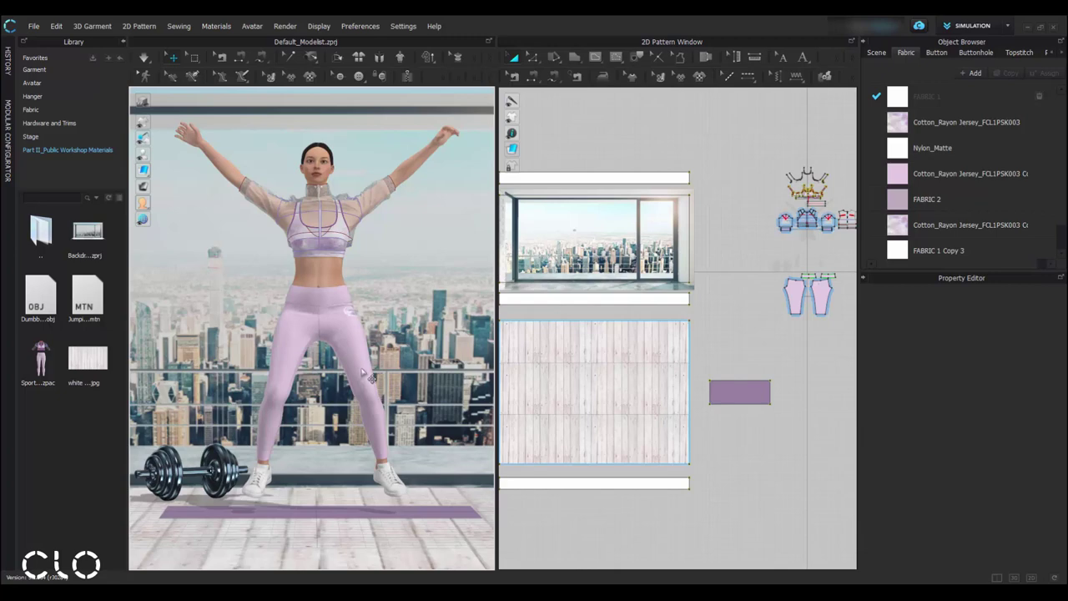
pyautogui.scroll(-3, 369, 372)
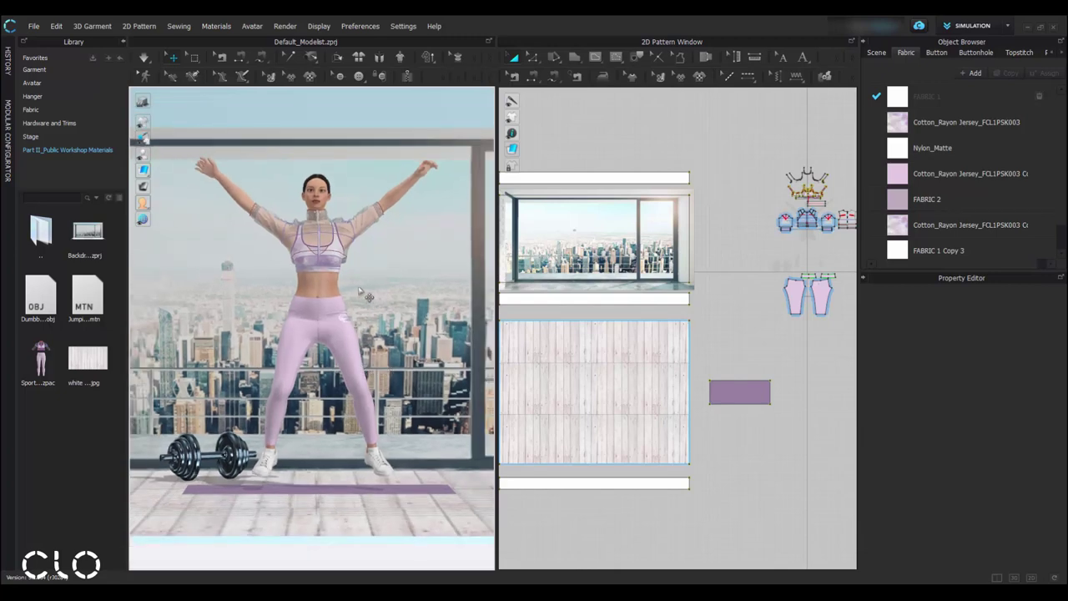
pyautogui.click(962, 30)
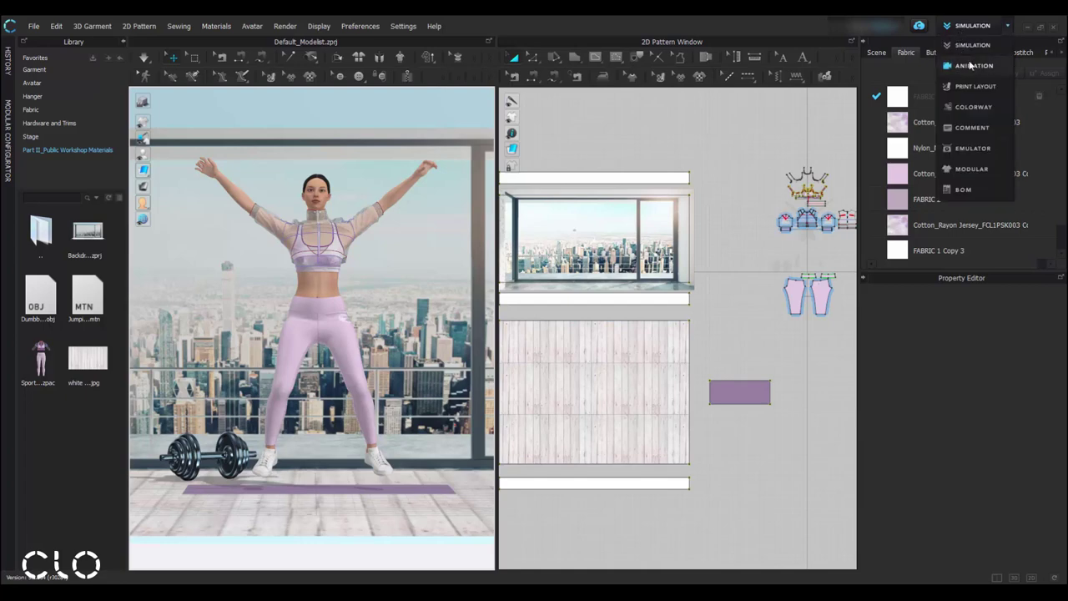
pyautogui.click(972, 68)
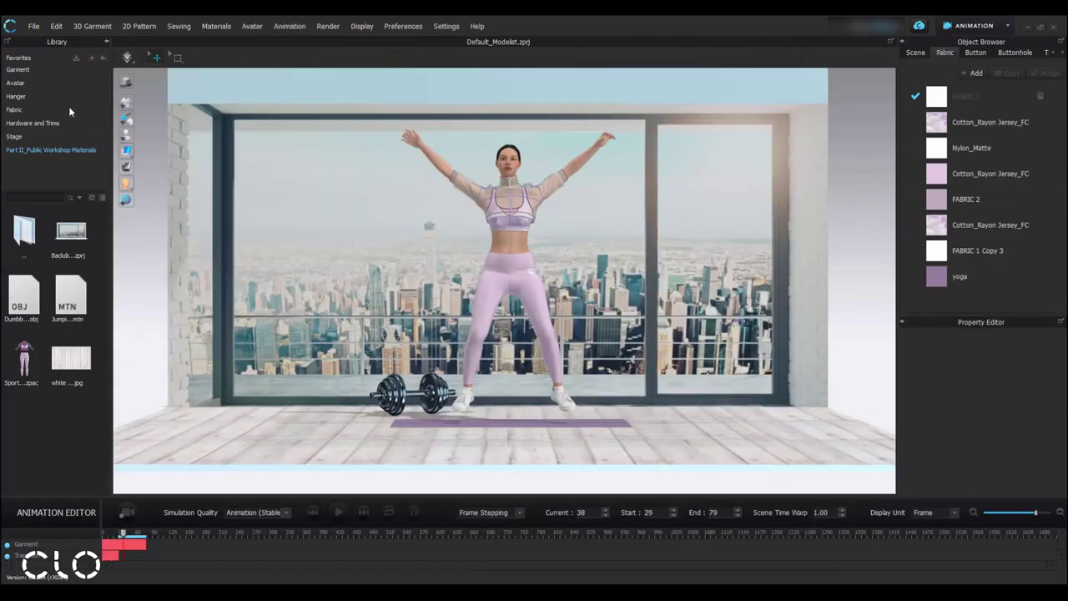
# - Open the video capture settings for an animation and place the dialog clear of the recording controls
pyautogui.click(34, 27)
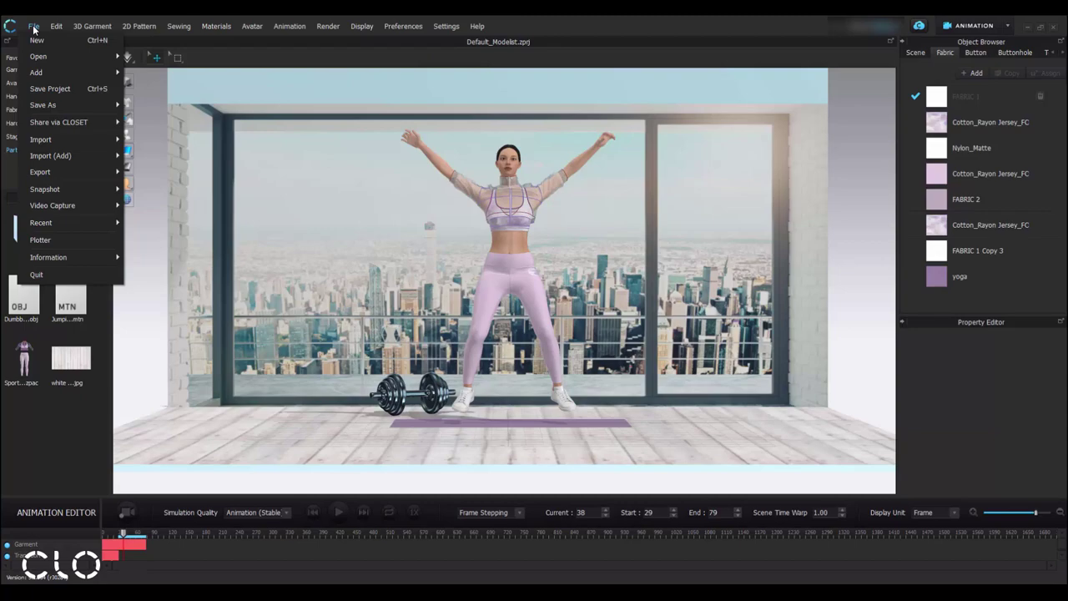
pyautogui.moveTo(72, 209)
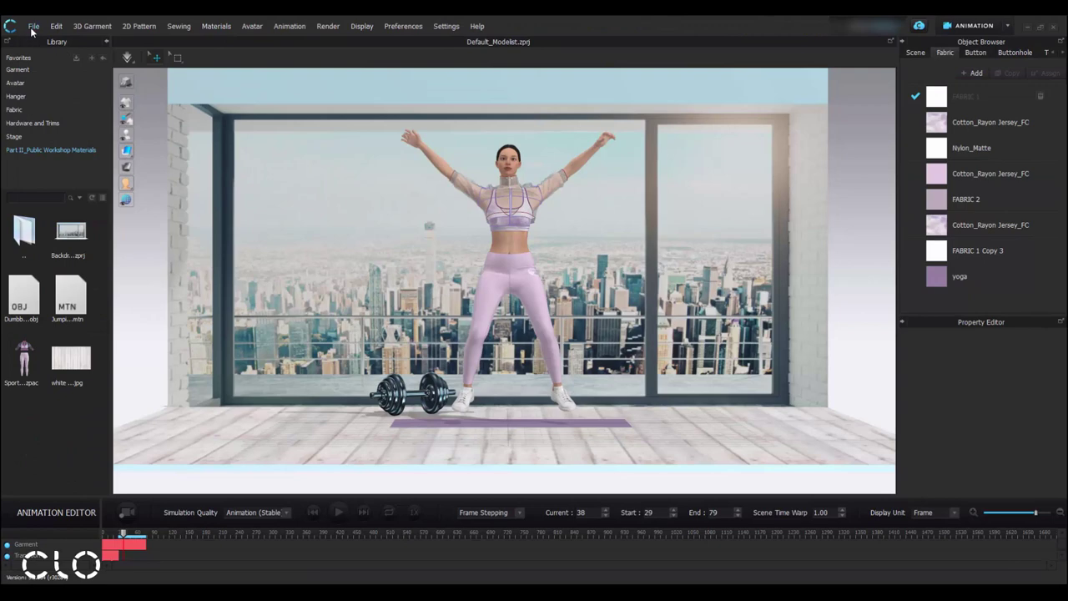
pyautogui.click(33, 25)
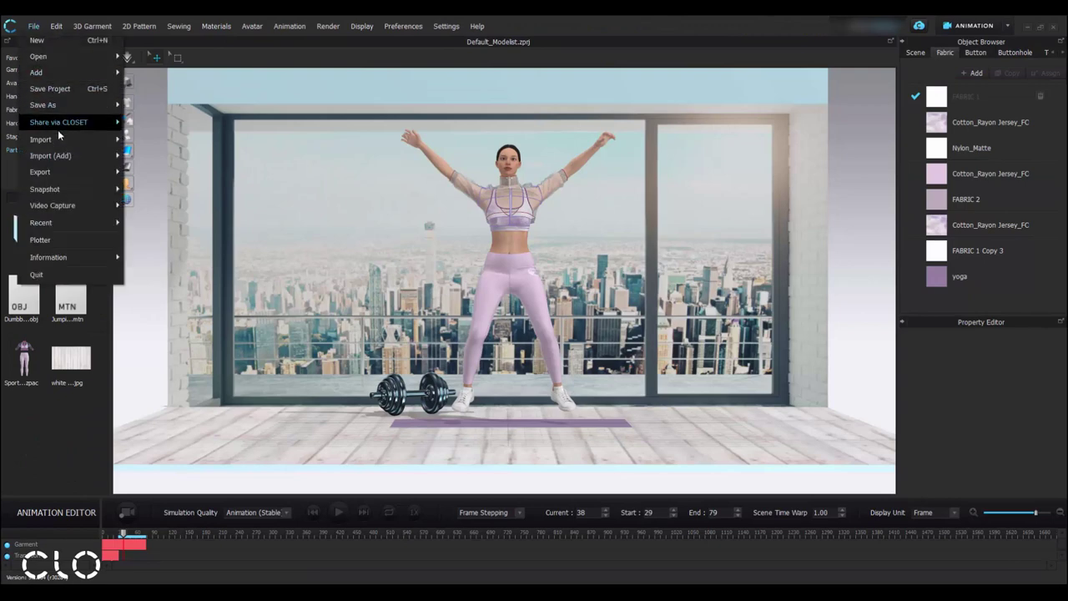
pyautogui.moveTo(65, 179)
pyautogui.moveTo(73, 206)
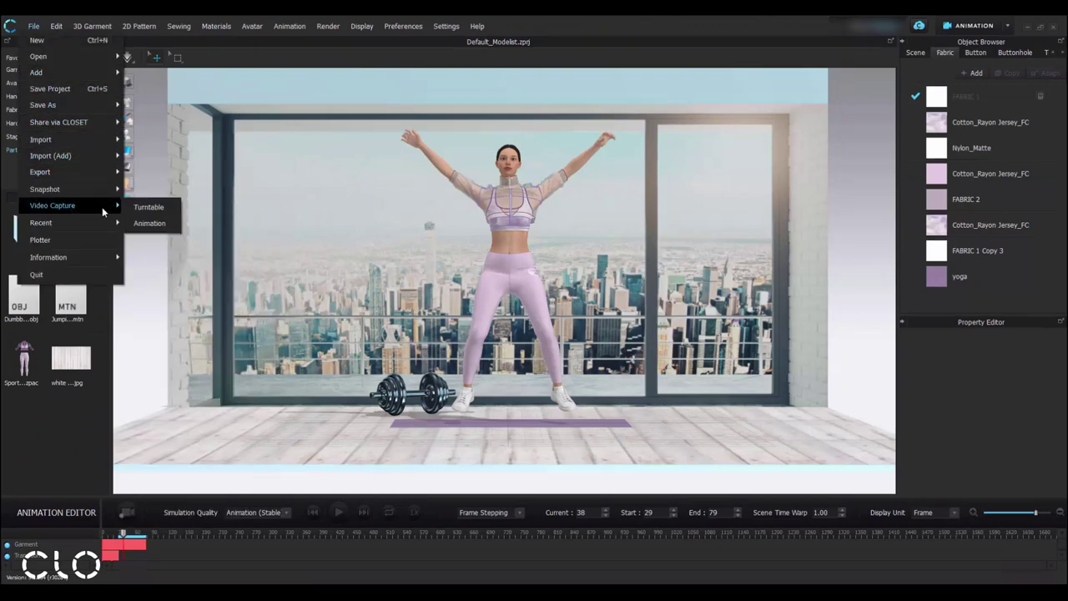
pyautogui.click(150, 221)
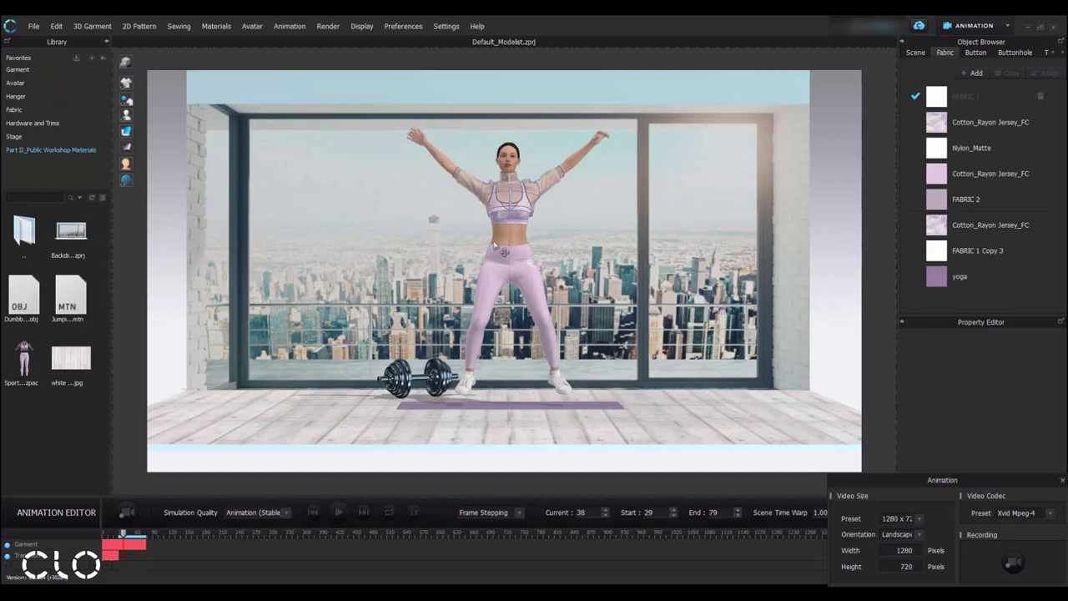
pyautogui.scroll(3, 559, 306)
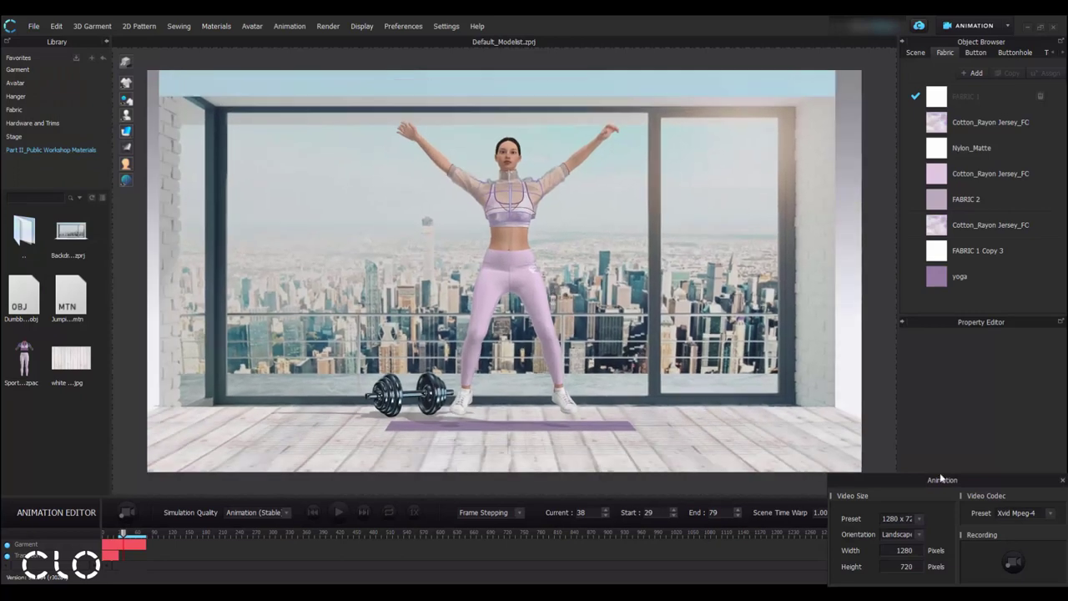
pyautogui.moveTo(941, 482); pyautogui.dragTo(908, 420)
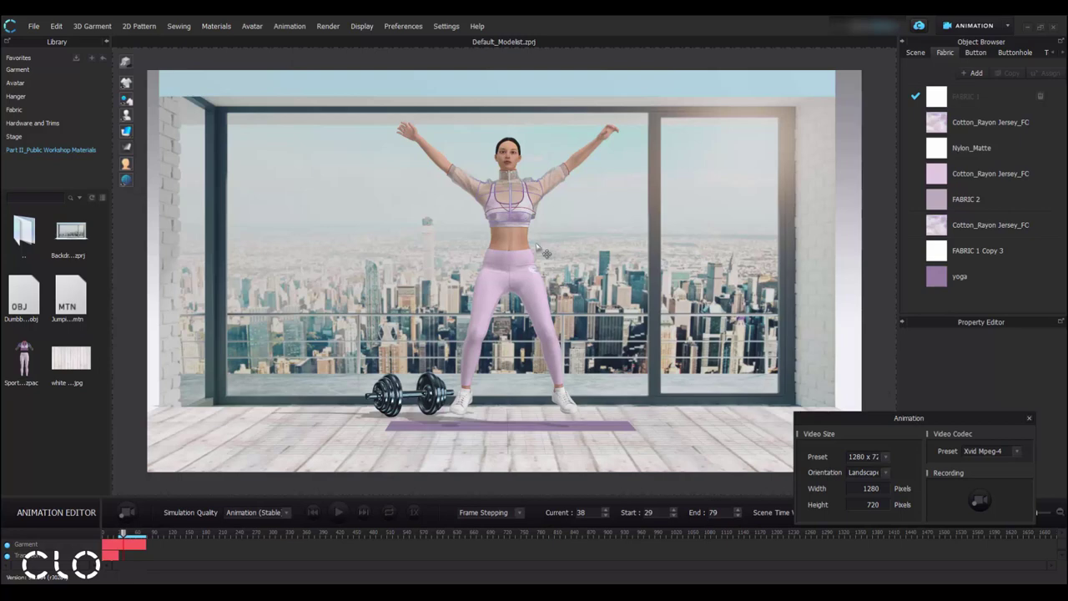
# - Hide the pattern lines drawn over the avatar's garments, checking the top up close
pyautogui.scroll(5, 434, 250)
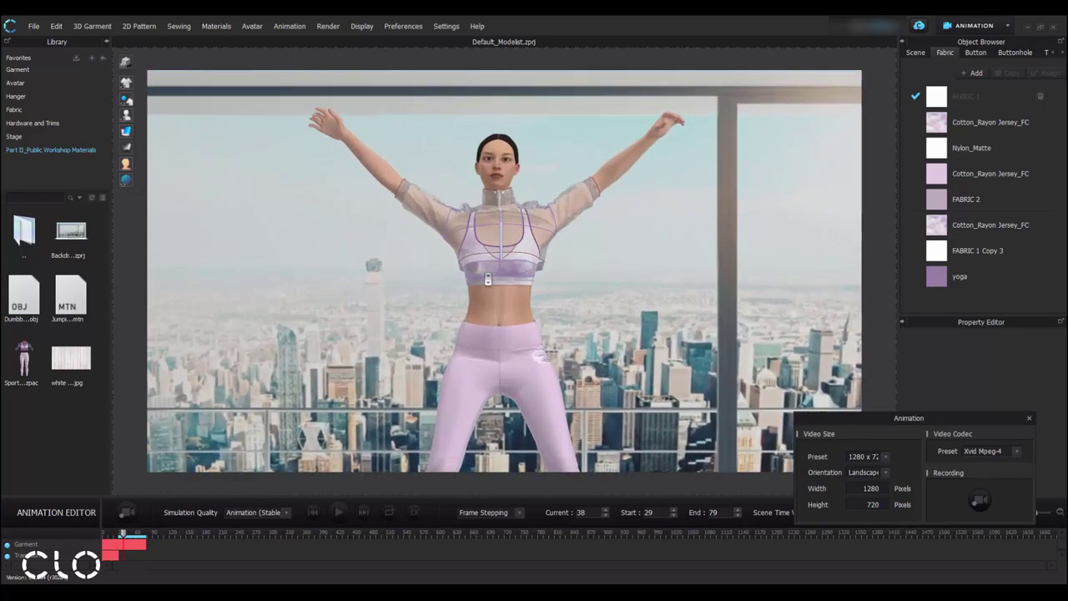
pyautogui.scroll(4, 489, 279)
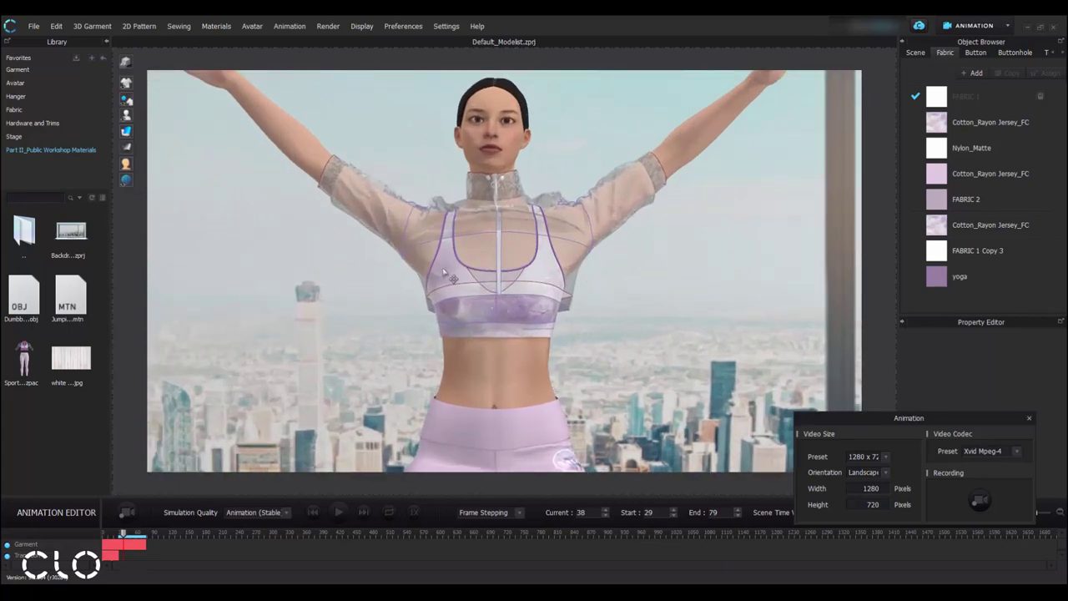
pyautogui.moveTo(138, 90)
pyautogui.click(191, 83)
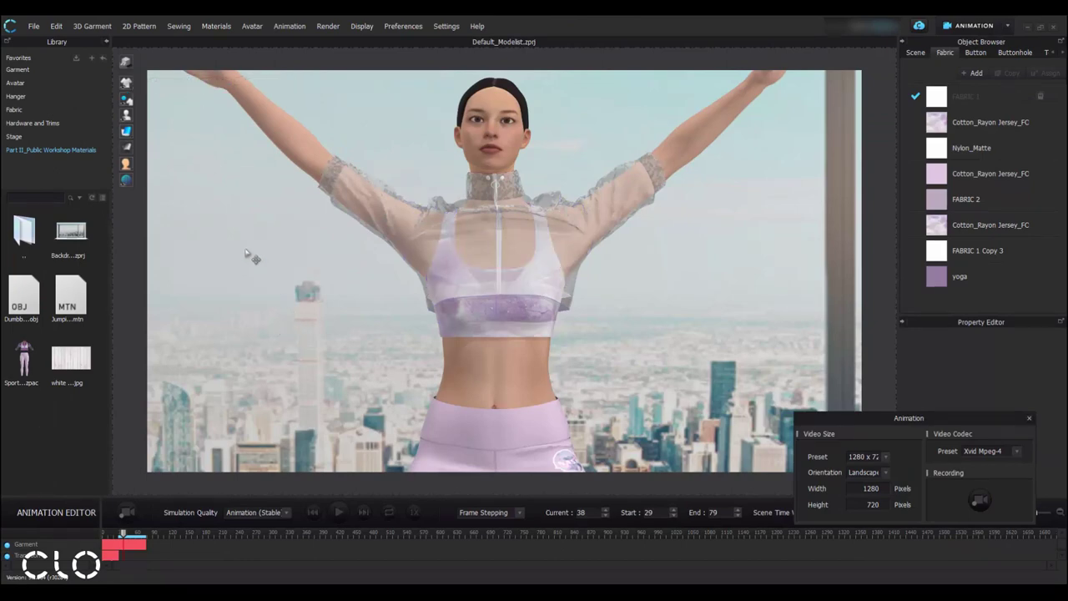
# - Switch the garment surface display to the thick textured style
pyautogui.moveTo(139, 140)
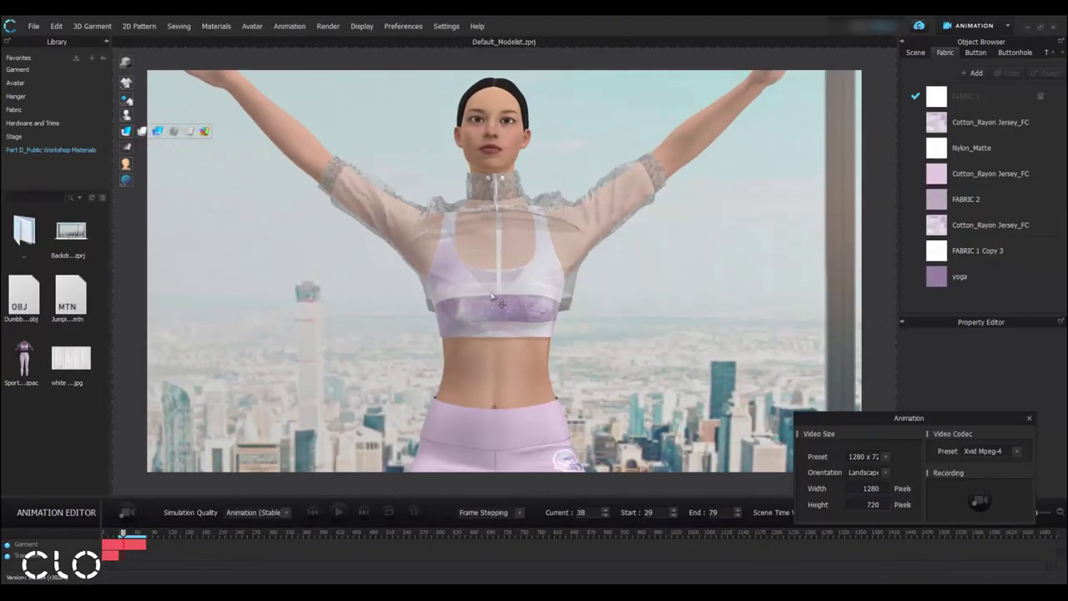
pyautogui.scroll(-3, 478, 359)
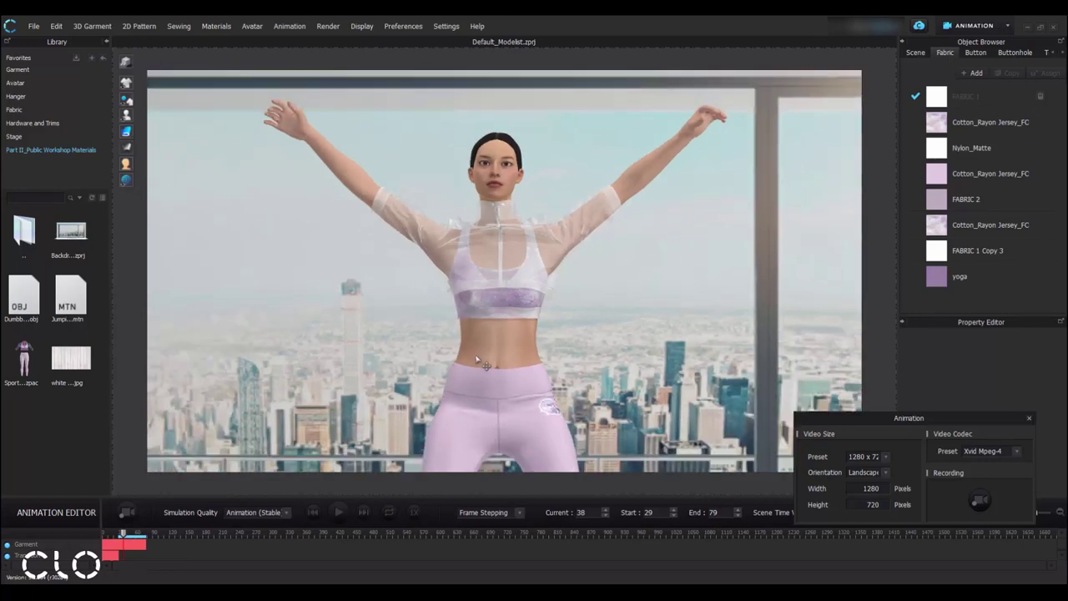
pyautogui.scroll(-2, 489, 385)
pyautogui.moveTo(489, 385); pyautogui.dragTo(487, 320, button='middle')
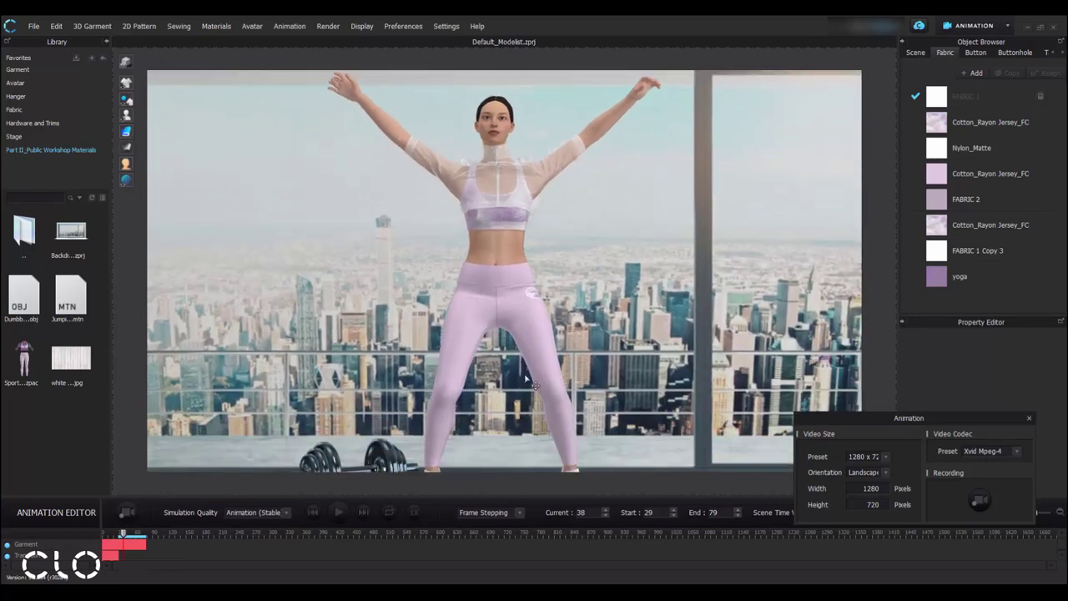
# - Return to the front view and frame the full avatar, dumbbell and purple mat inside the video area
pyautogui.press('0')
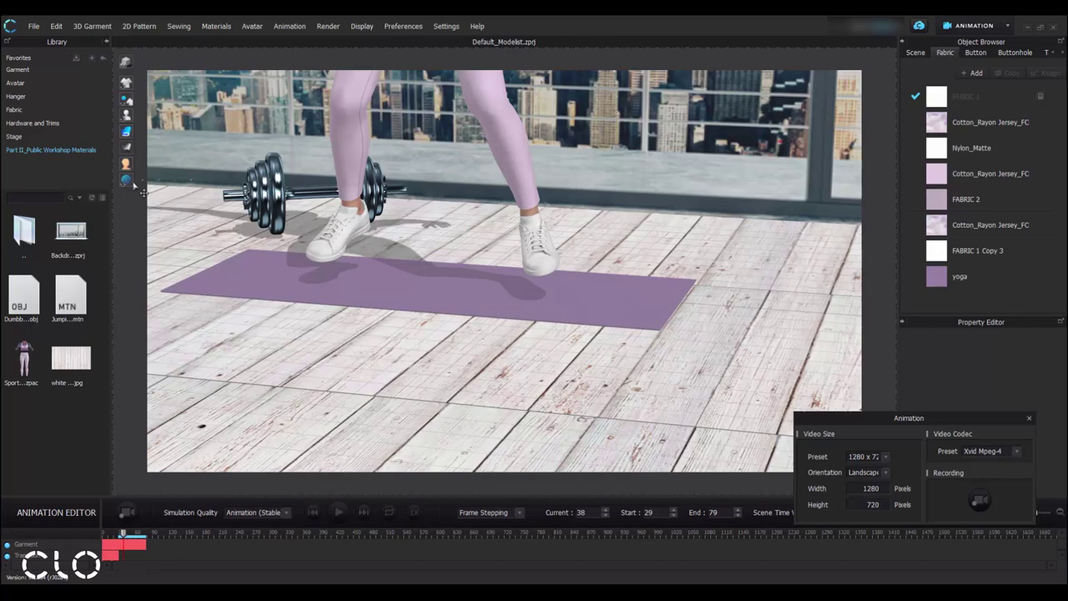
pyautogui.moveTo(134, 185)
pyautogui.press('2')
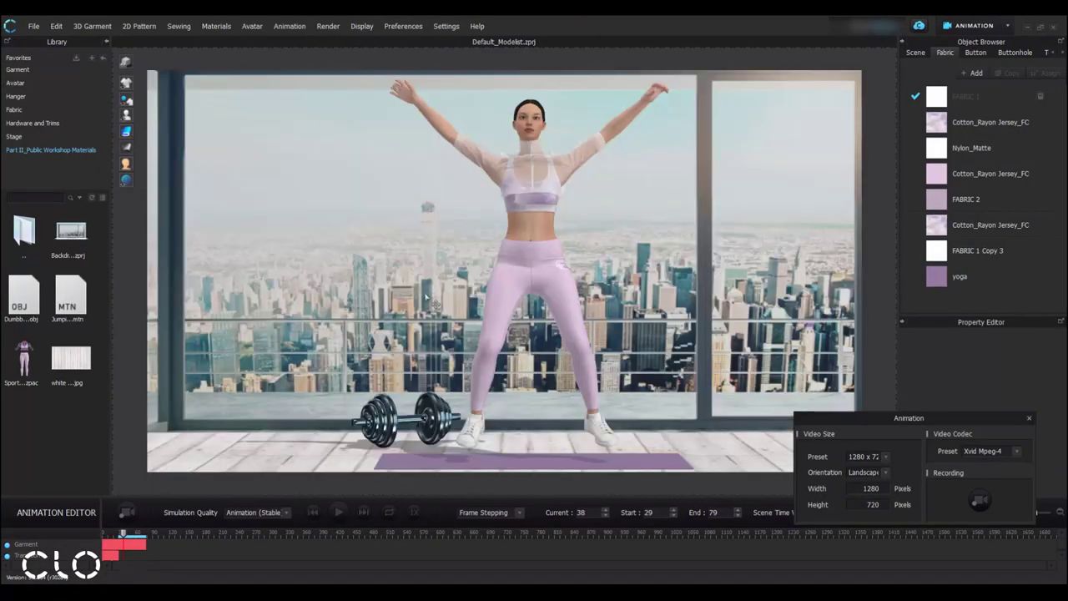
pyautogui.scroll(3, 484, 335)
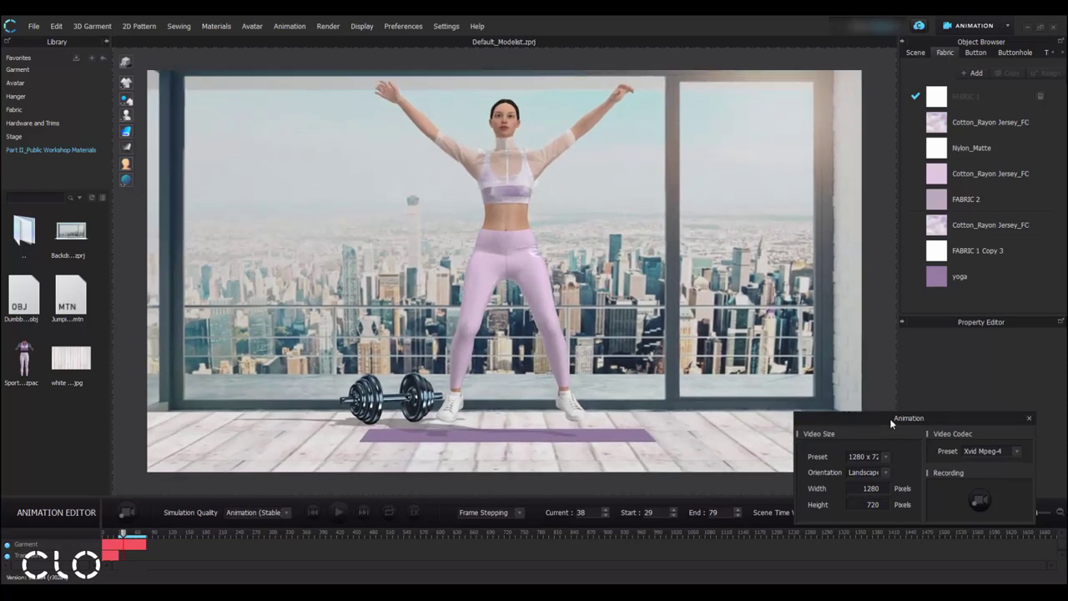
# - Try another video size preset and the portrait orientation, and restore the 1280 x 720 landscape format
pyautogui.moveTo(890, 418); pyautogui.dragTo(745, 385)
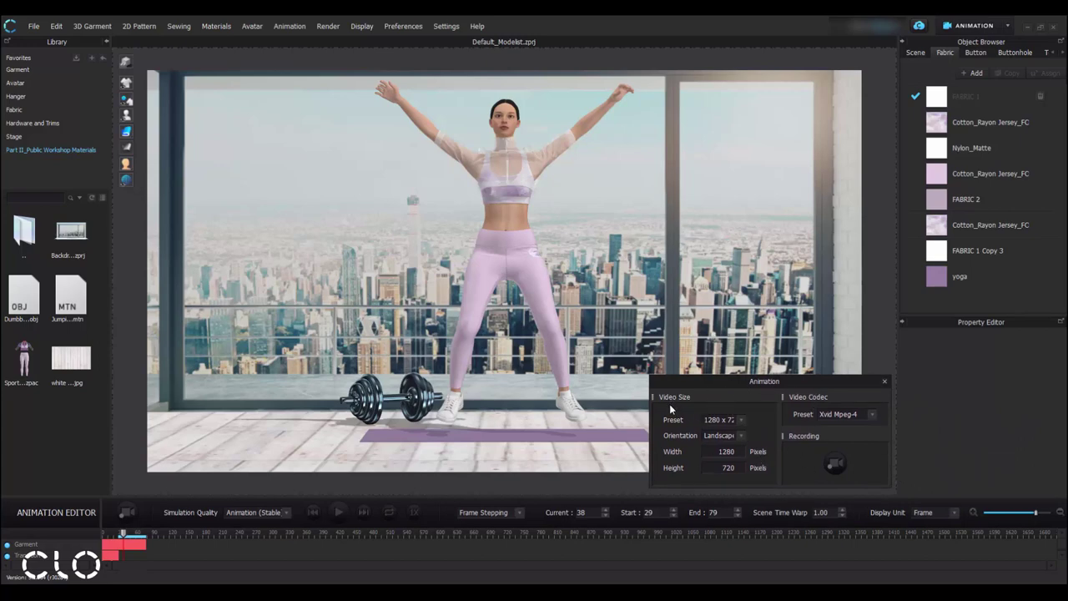
pyautogui.click(741, 420)
pyautogui.click(741, 433)
pyautogui.click(741, 419)
pyautogui.click(741, 408)
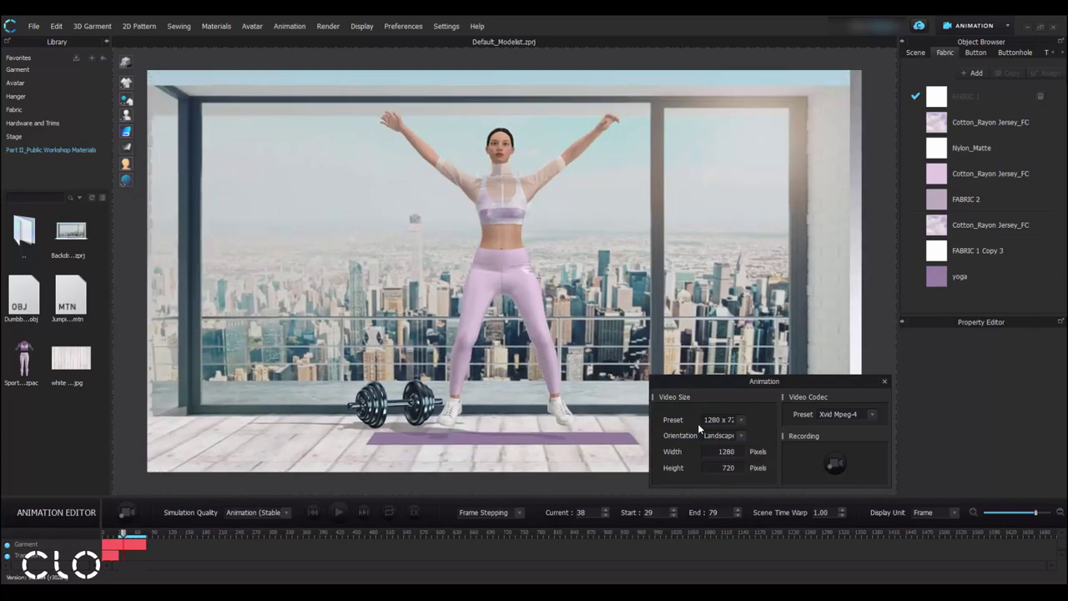
pyautogui.click(738, 435)
pyautogui.click(732, 428)
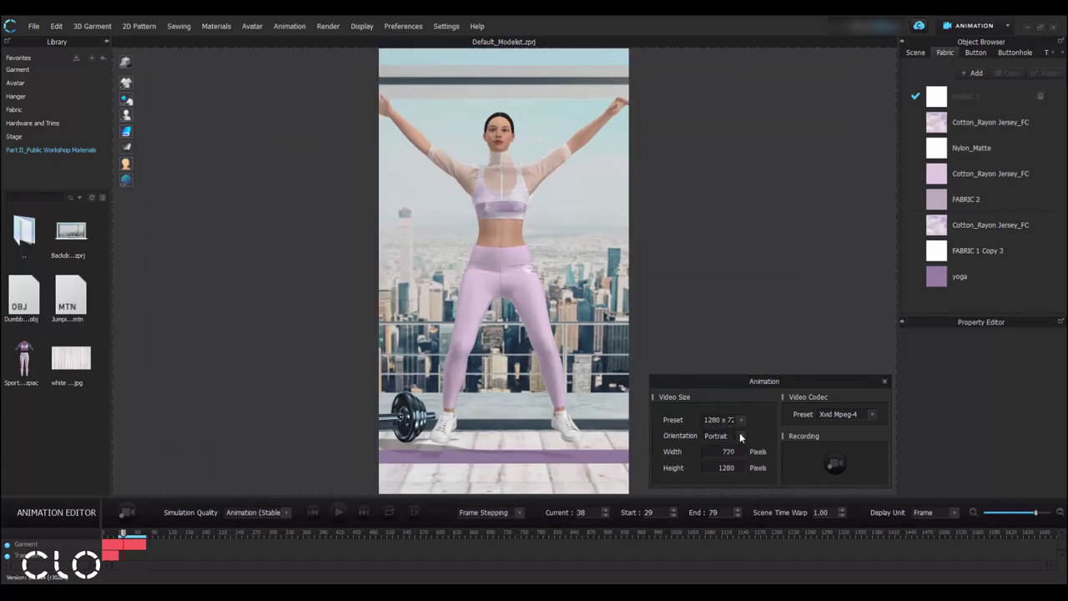
pyautogui.click(739, 434)
pyautogui.click(738, 446)
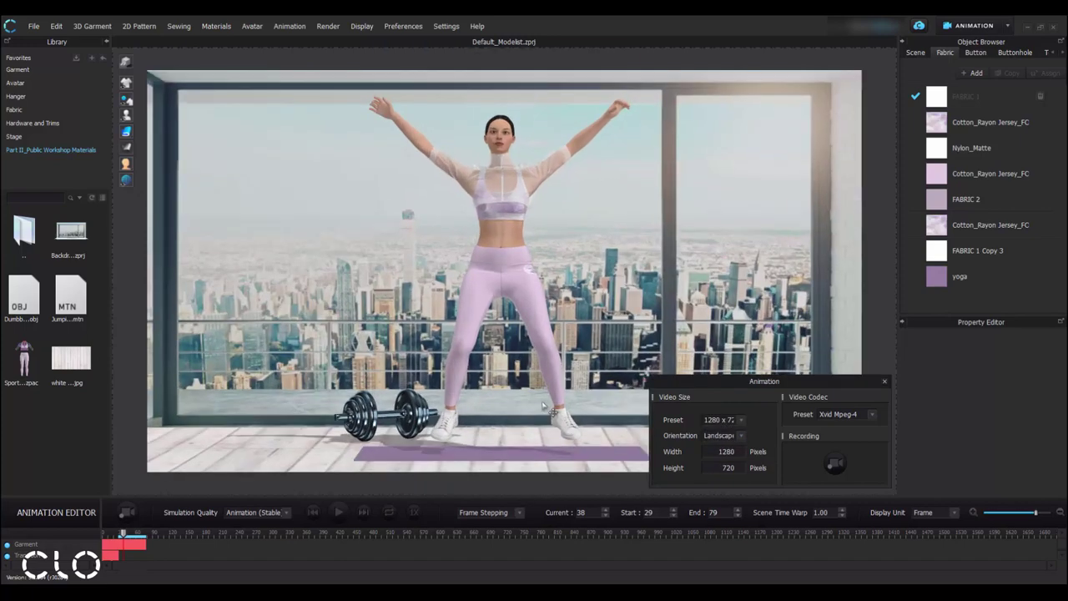
# - Keep the Xvid Mpeg-4 codec and record the jumping animation from frame 29 to frame 79, stopping at its end
pyautogui.moveTo(813, 383); pyautogui.dragTo(806, 382)
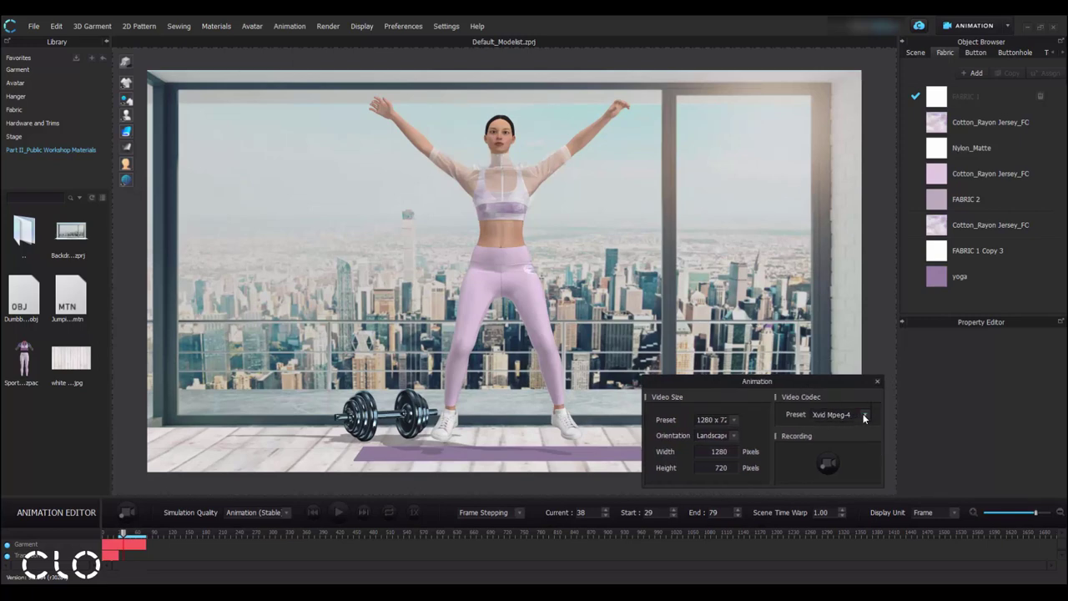
pyautogui.click(835, 414)
pyautogui.click(835, 416)
pyautogui.click(828, 465)
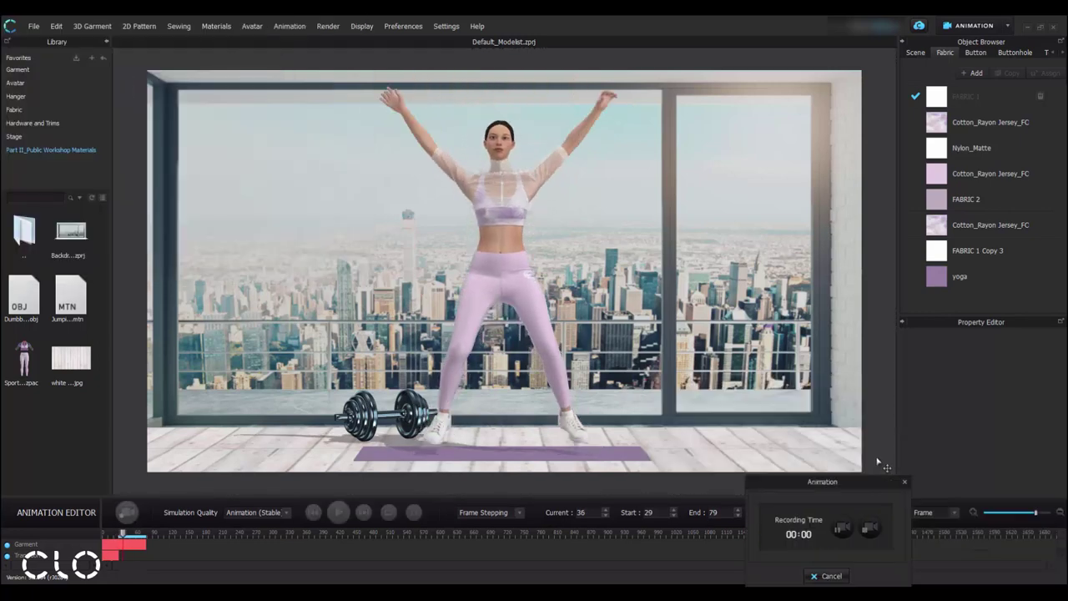
pyautogui.moveTo(870, 481); pyautogui.dragTo(857, 427)
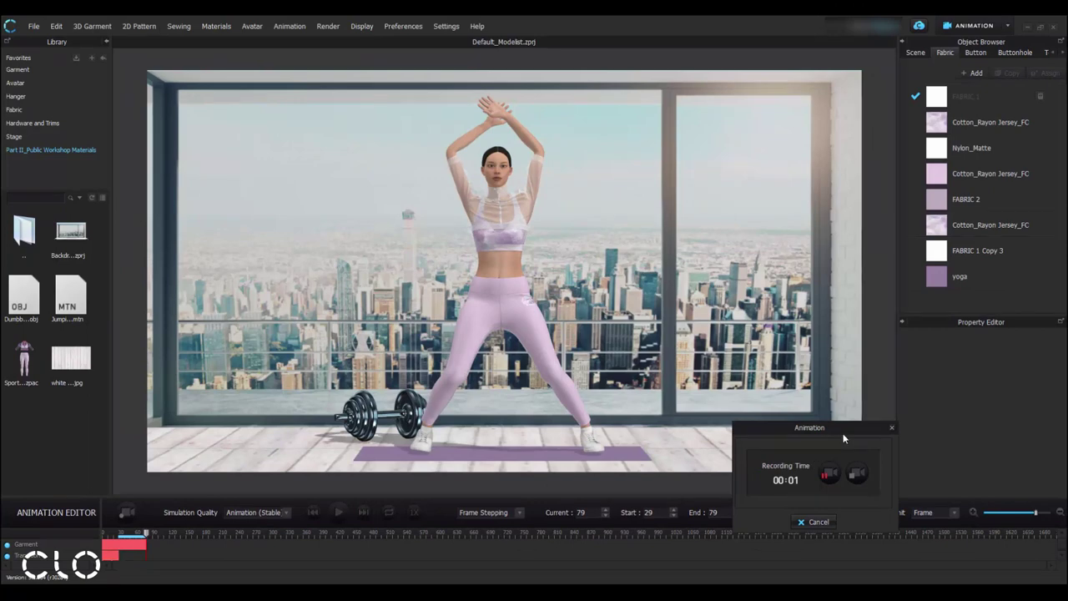
pyautogui.moveTo(842, 428); pyautogui.dragTo(838, 411)
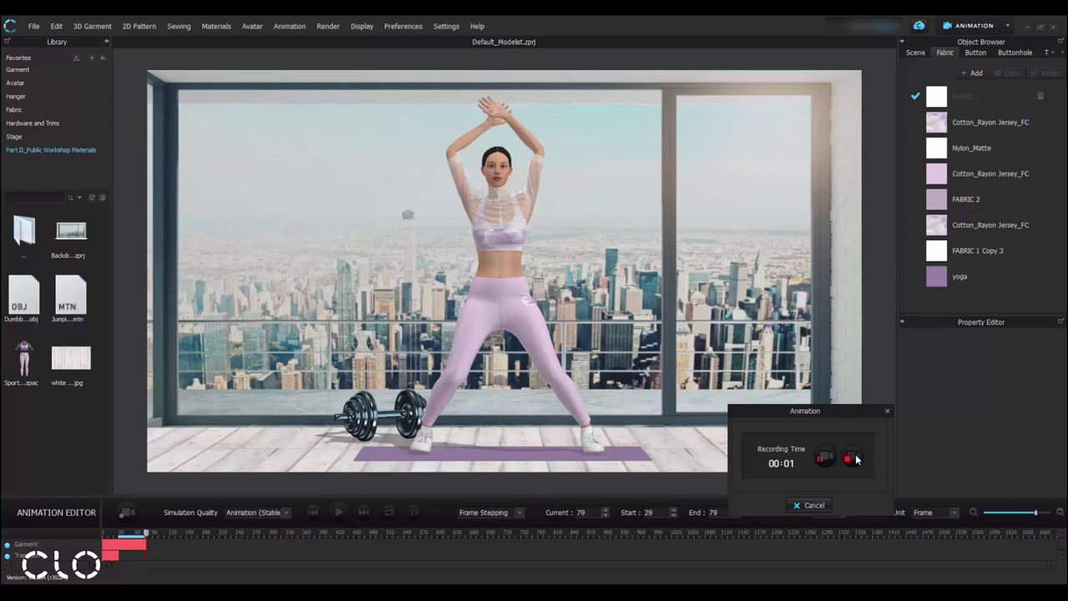
pyautogui.click(850, 458)
# - Play the captured jumping animation in the preview to check it
pyautogui.moveTo(553, 30); pyautogui.dragTo(559, 74)
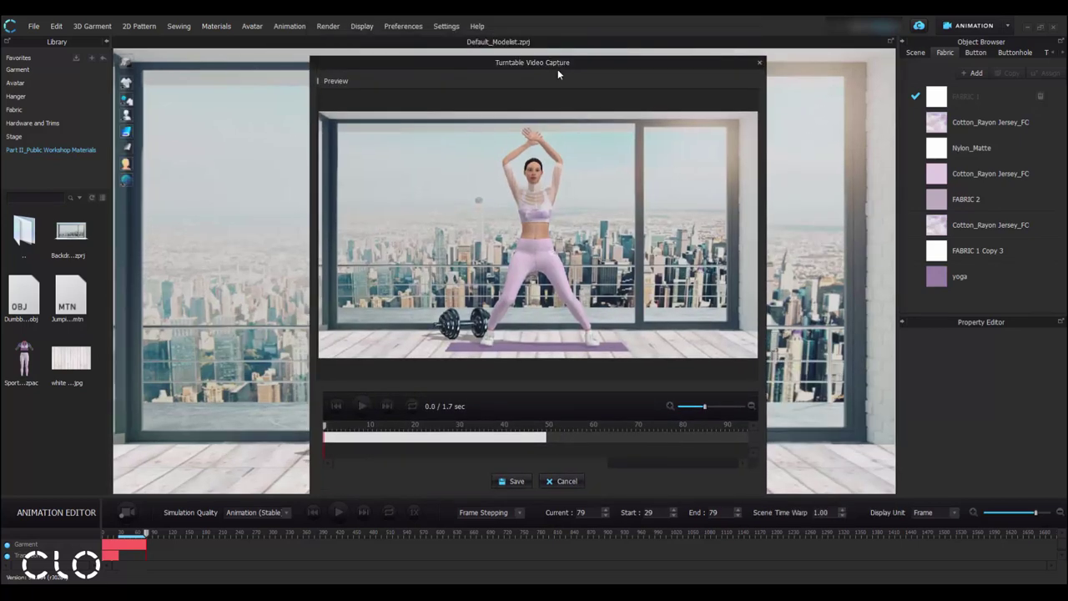
pyautogui.click(361, 406)
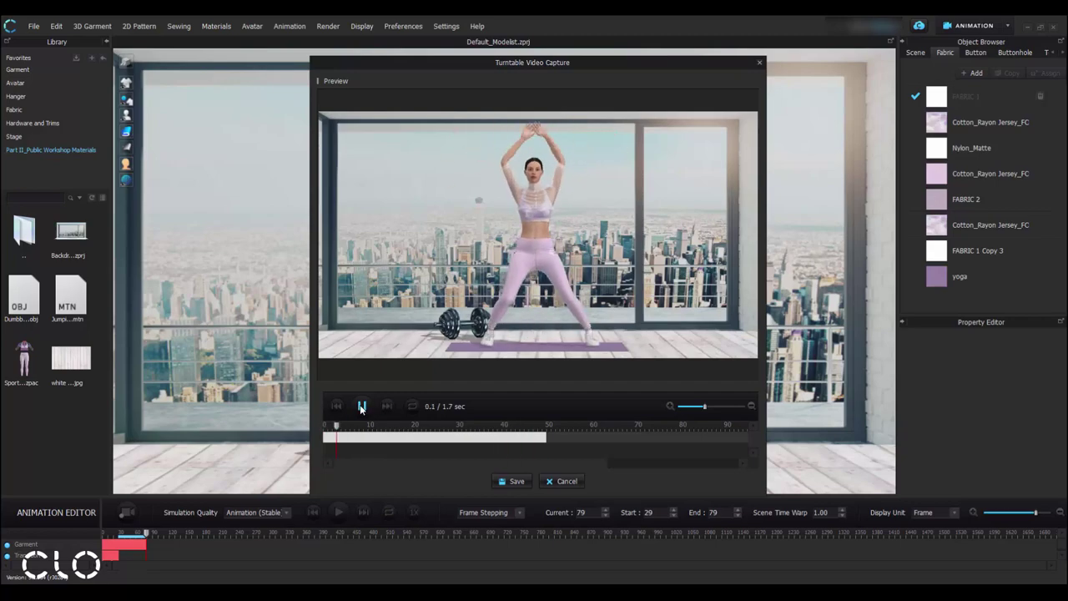
pyautogui.click(361, 406)
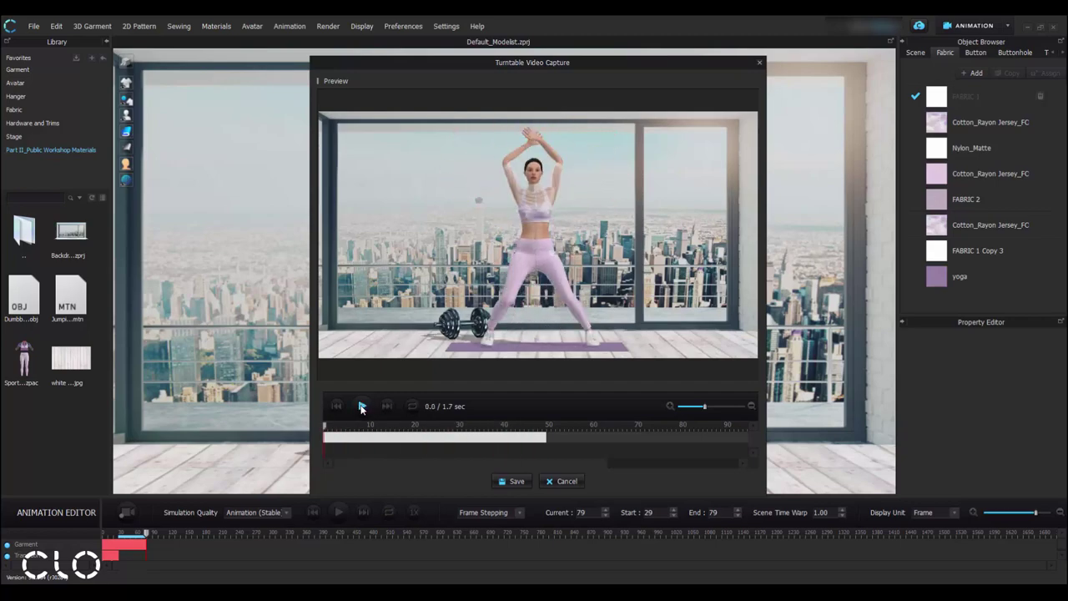
# - Save the captured animation to the Desktop as an AVI file named "video capture" and minimize the program window
pyautogui.click(513, 481)
pyautogui.moveTo(558, 68); pyautogui.dragTo(558, 104)
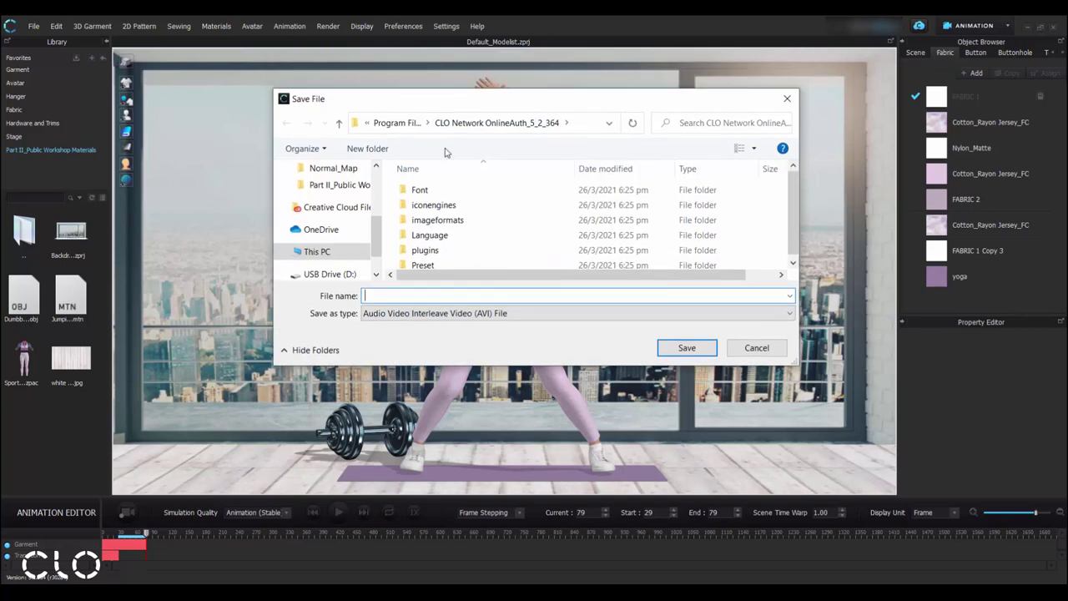
pyautogui.scroll(5, 329, 209)
pyautogui.click(325, 196)
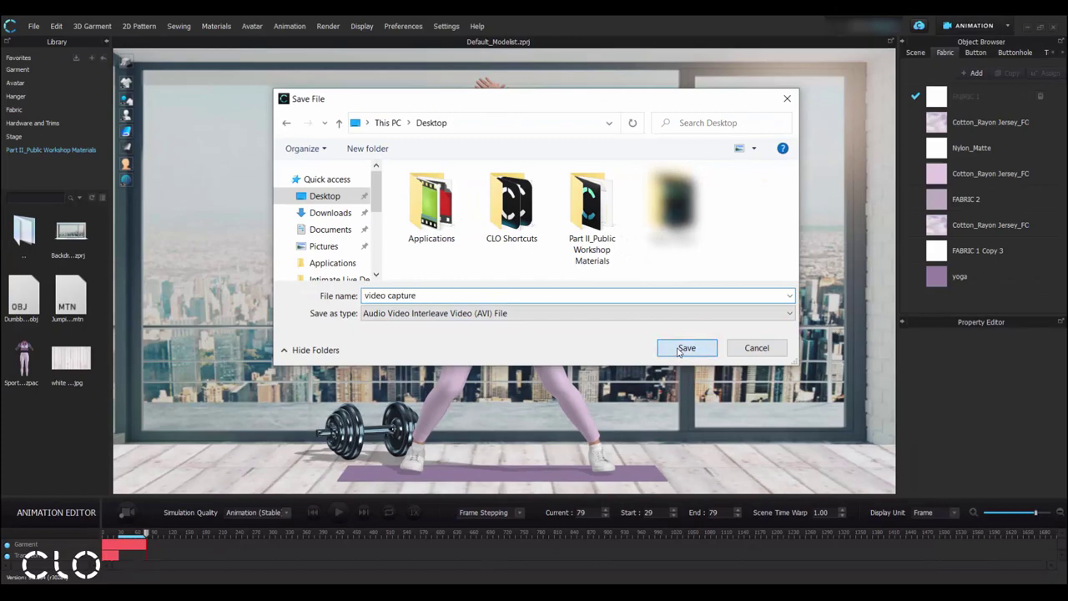
pyautogui.click(687, 347)
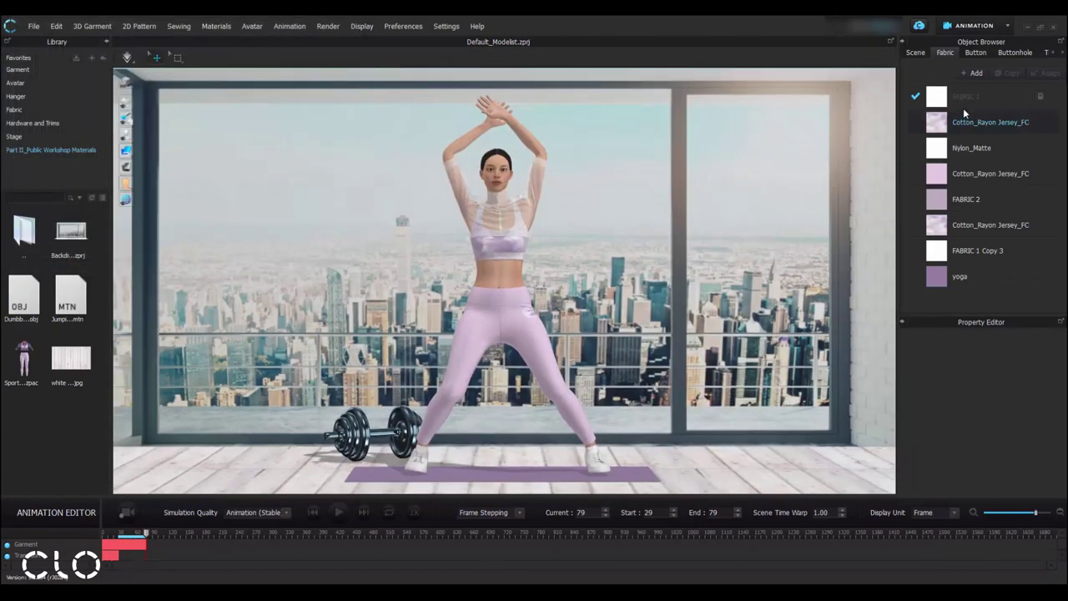
pyautogui.click(1028, 27)
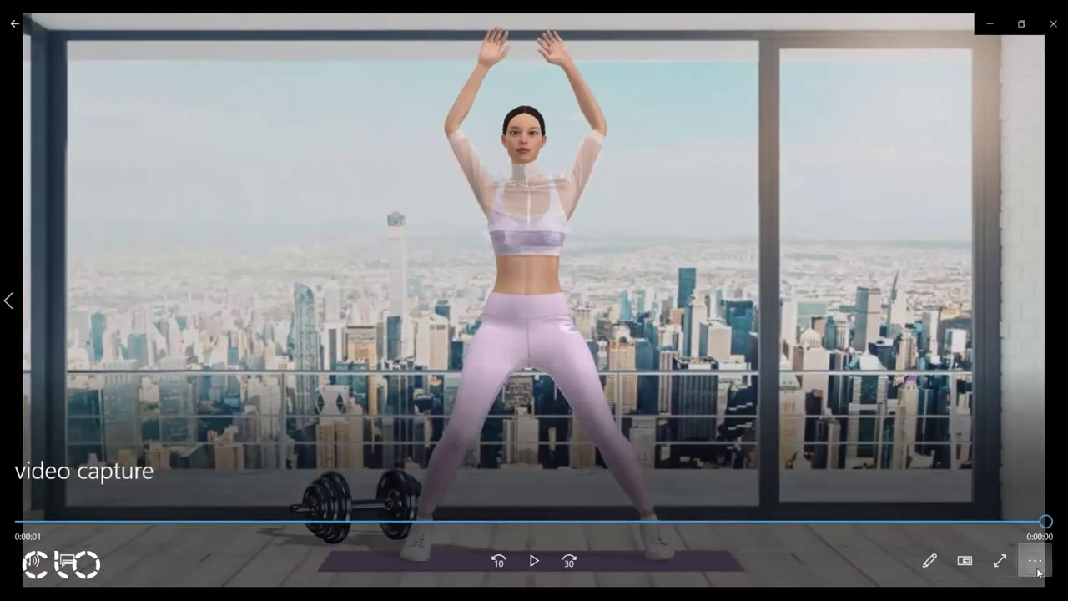
# - Play the exported video capture file in the media player to check it, pause it and close the player
pyautogui.click(1034, 561)
pyautogui.click(1001, 484)
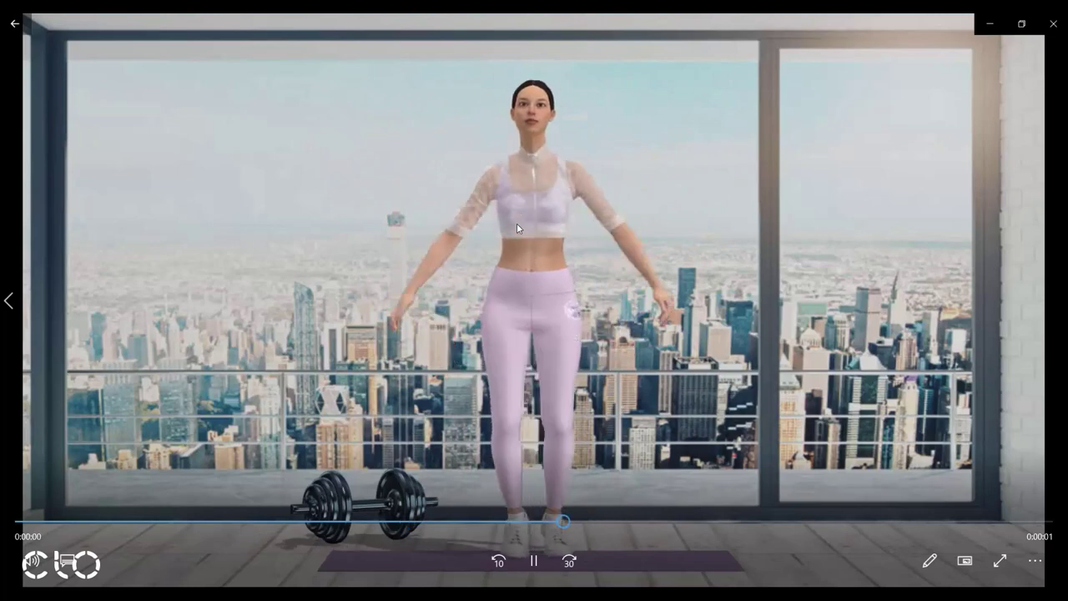
pyautogui.click(534, 558)
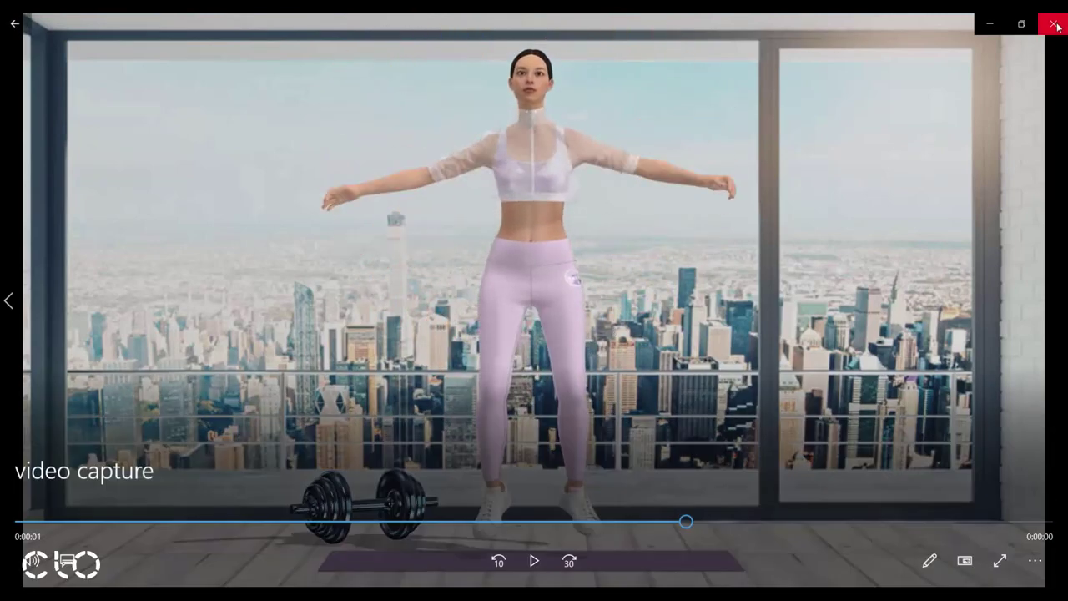
pyautogui.click(1054, 25)
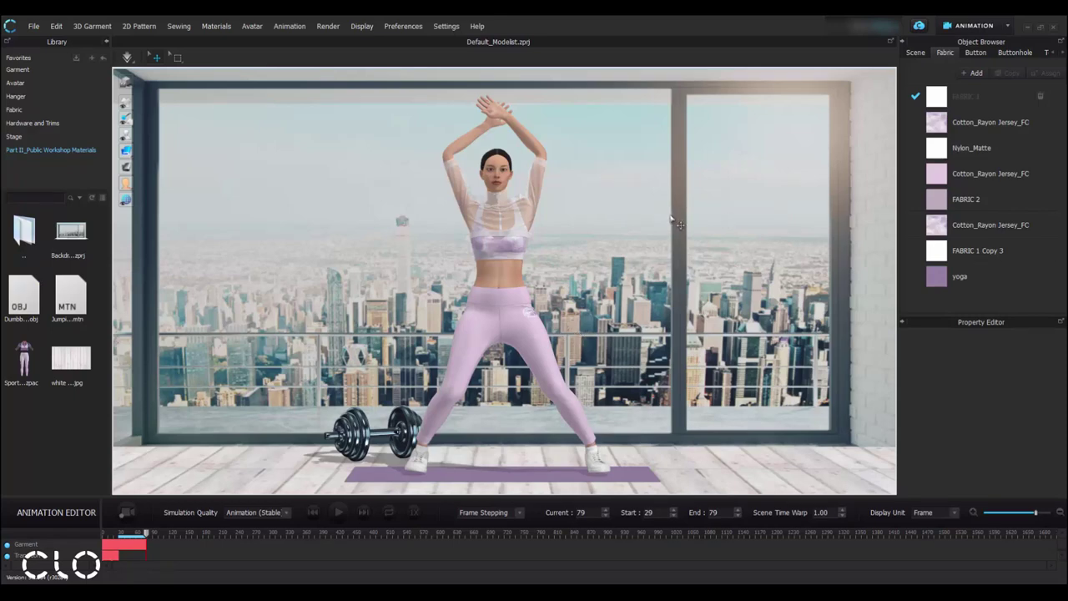
# - Frame the avatar and window backdrop in the 3D view, open the Render window and start the interactive render
pyautogui.moveTo(704, 216); pyautogui.dragTo(656, 242, button='right')
pyautogui.moveTo(439, 222); pyautogui.dragTo(452, 223, button='right')
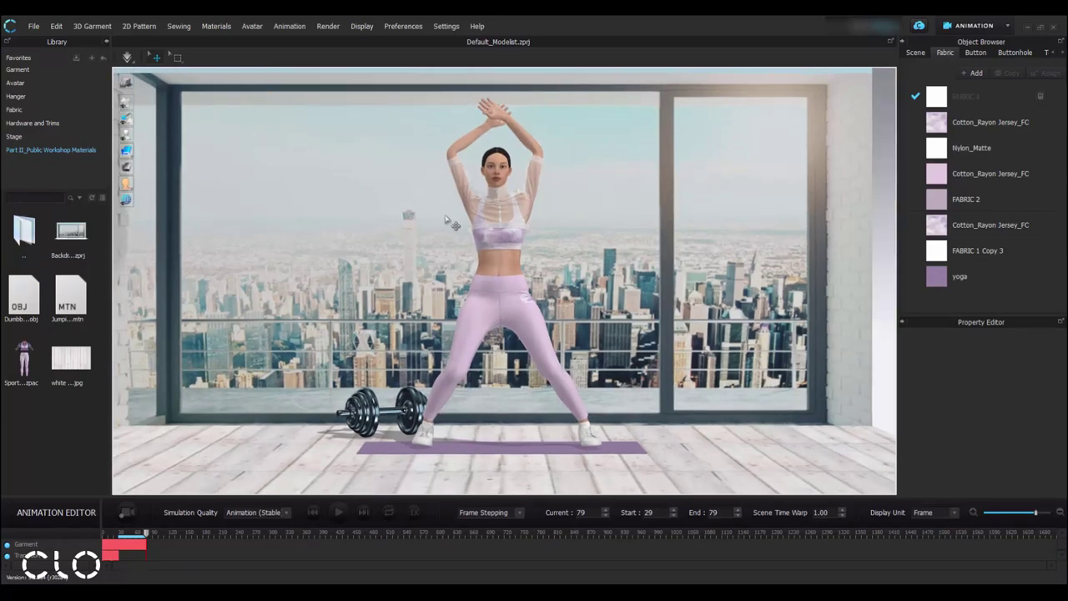
pyautogui.click(326, 25)
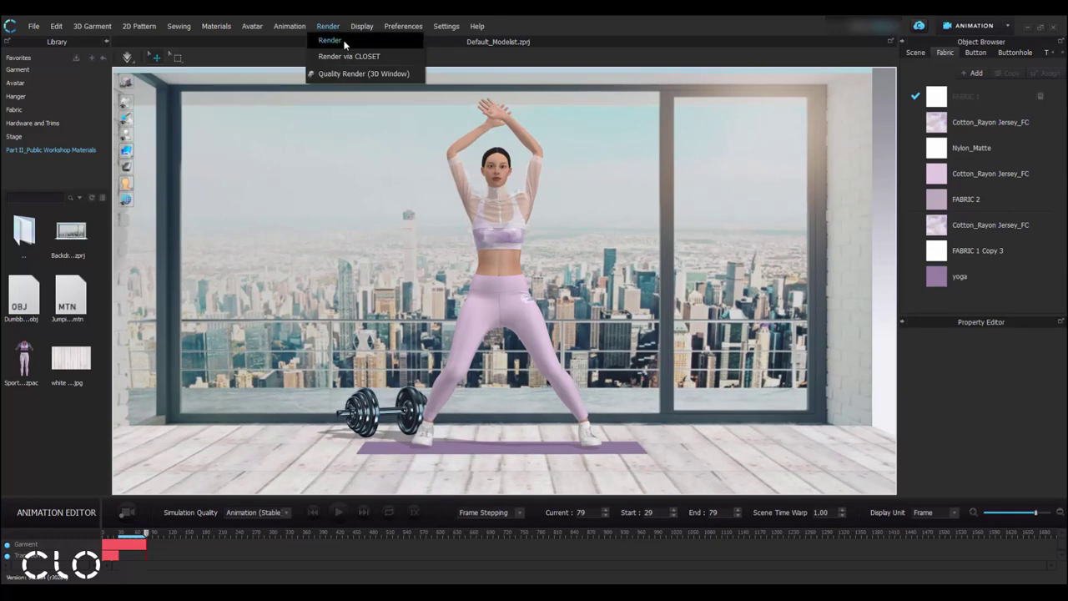
pyautogui.click(358, 40)
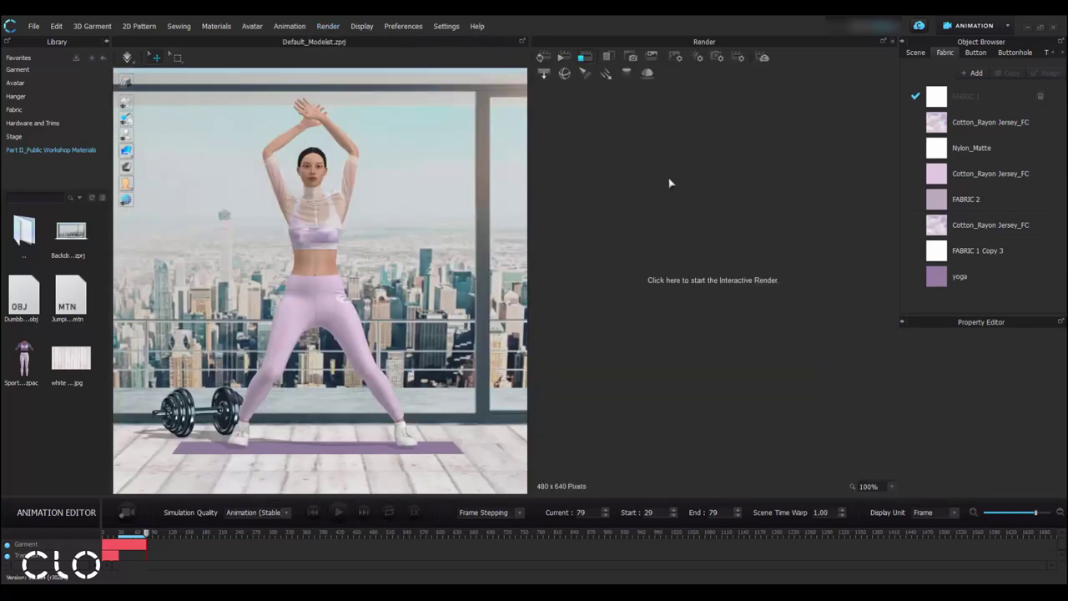
pyautogui.click(545, 57)
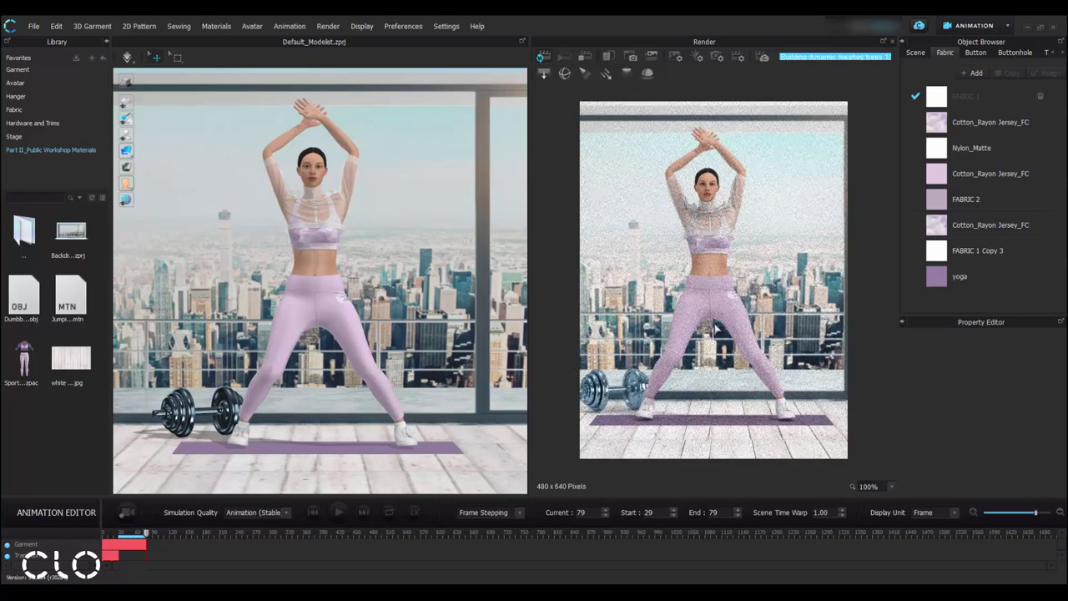
# - Enlarge the Property Editor and set the render's Image/Video type to Animation
pyautogui.moveTo(981, 320); pyautogui.dragTo(977, 238)
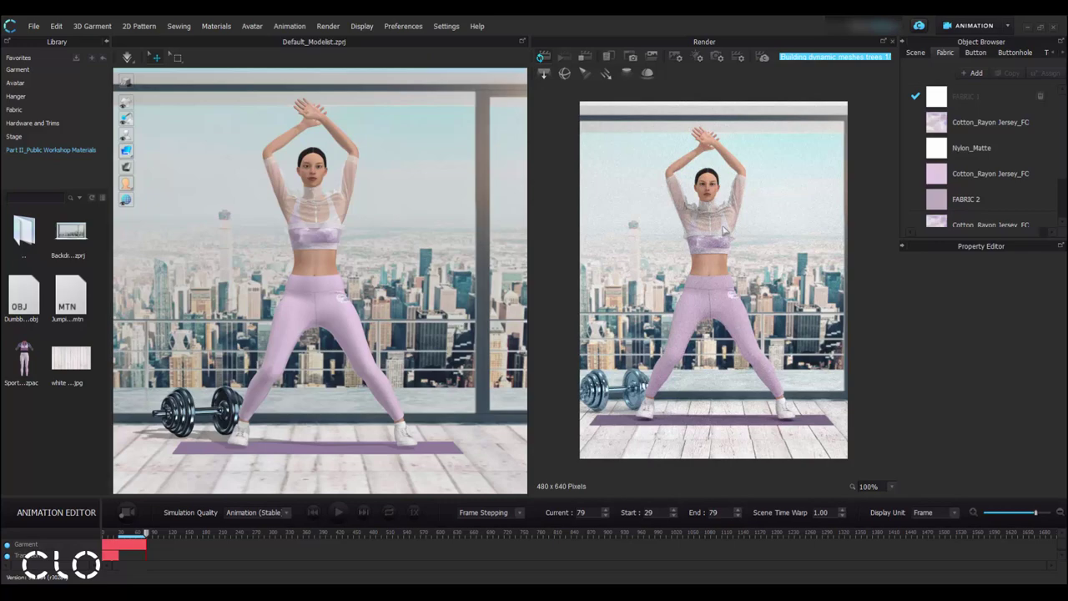
pyautogui.moveTo(413, 257); pyautogui.dragTo(385, 231, button='right')
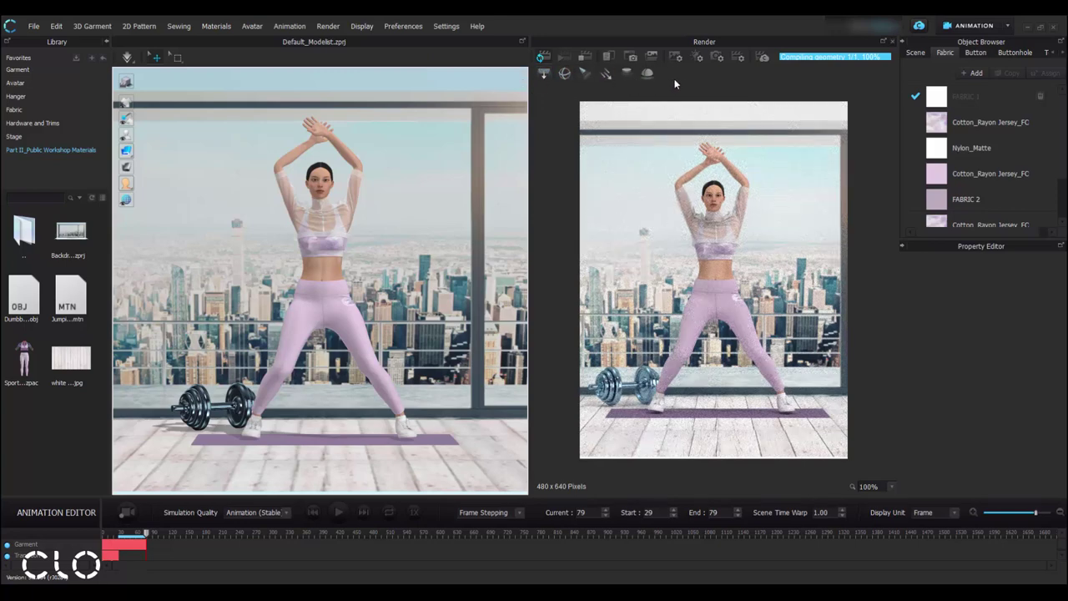
pyautogui.moveTo(466, 250); pyautogui.dragTo(494, 244, button='middle')
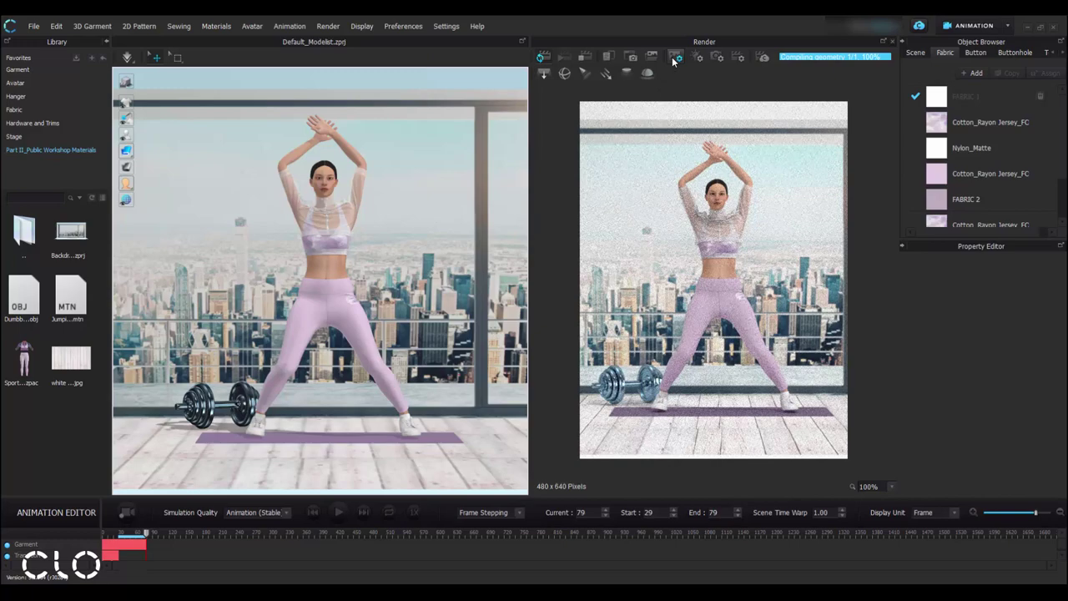
pyautogui.moveTo(327, 235); pyautogui.dragTo(330, 240, button='middle')
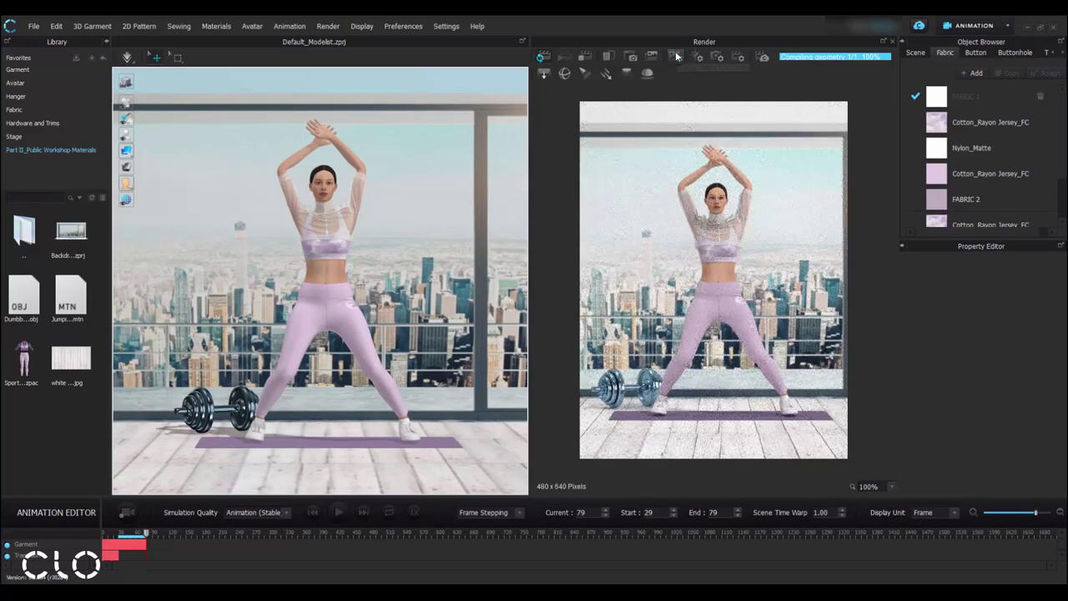
pyautogui.click(677, 56)
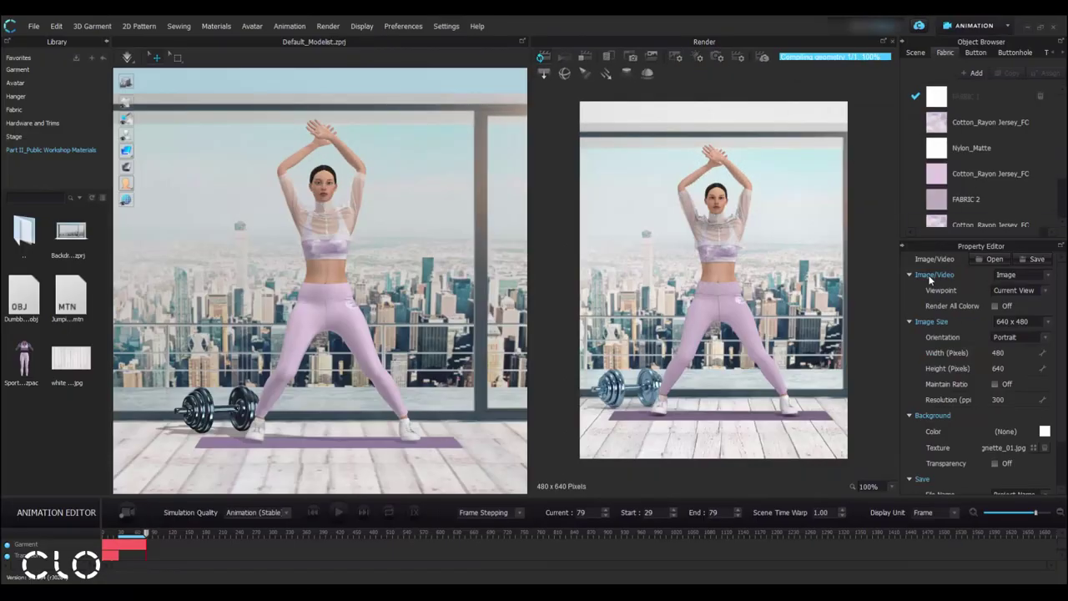
pyautogui.click(1026, 276)
pyautogui.click(1011, 297)
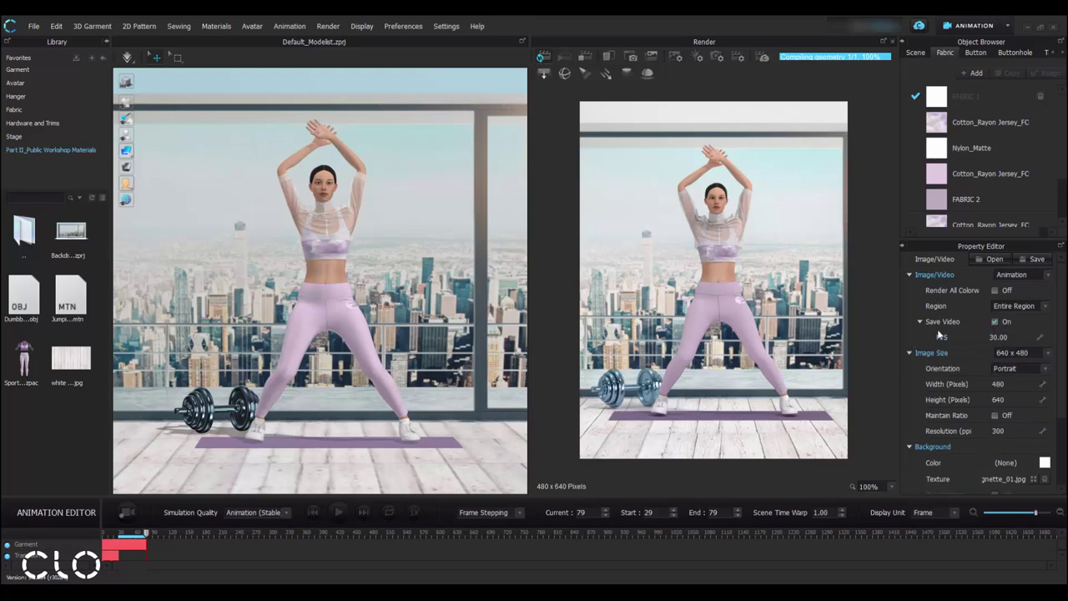
# - Set the render's image size to 1920 x 1080 in landscape orientation and frame the avatar closer
pyautogui.click(1027, 354)
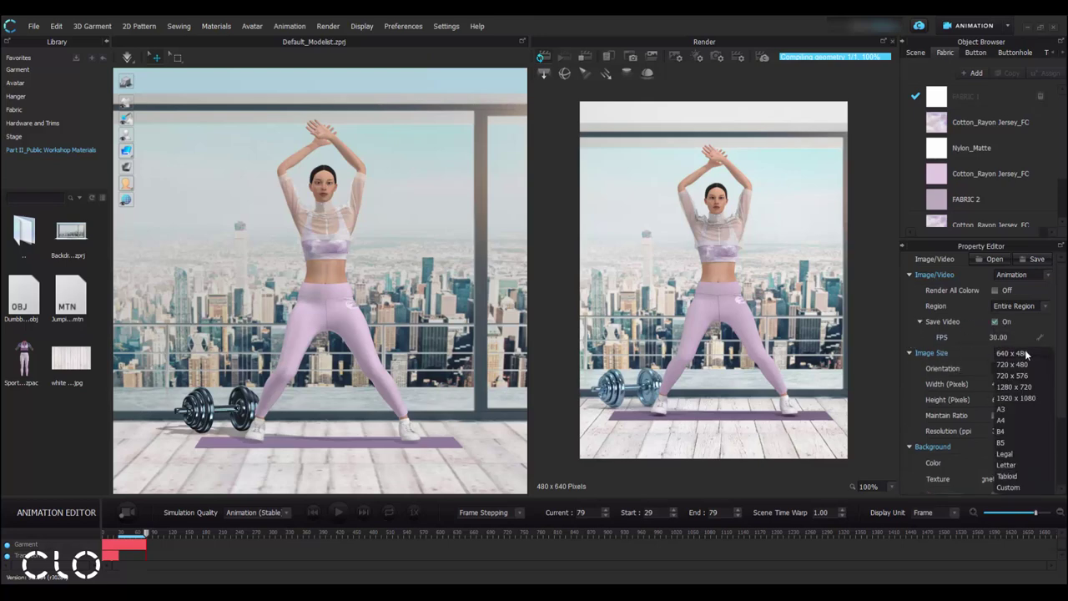
pyautogui.click(1018, 398)
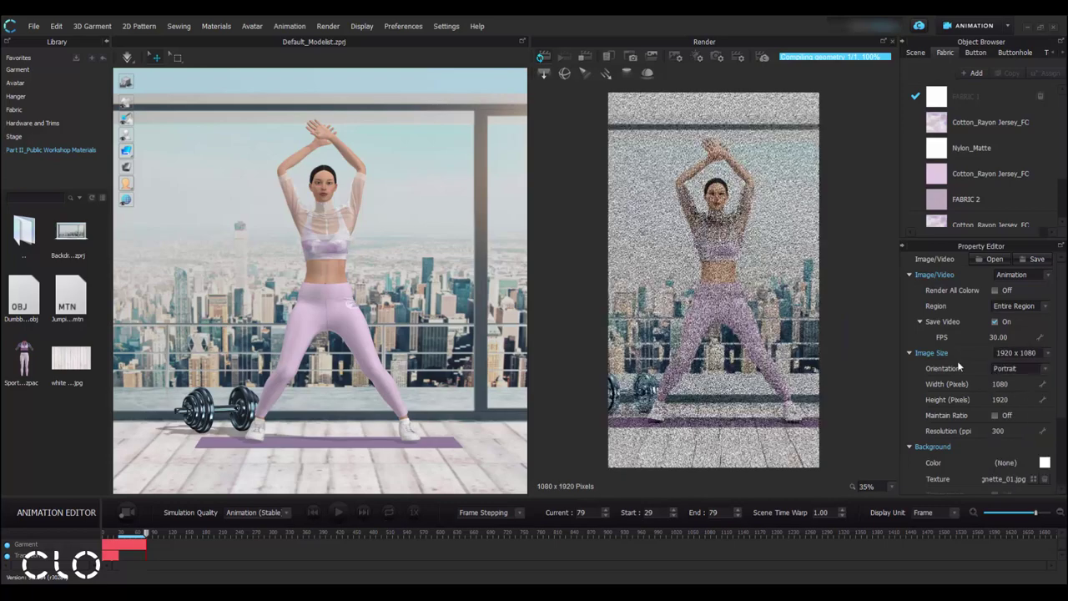
pyautogui.click(1006, 369)
pyautogui.click(1010, 384)
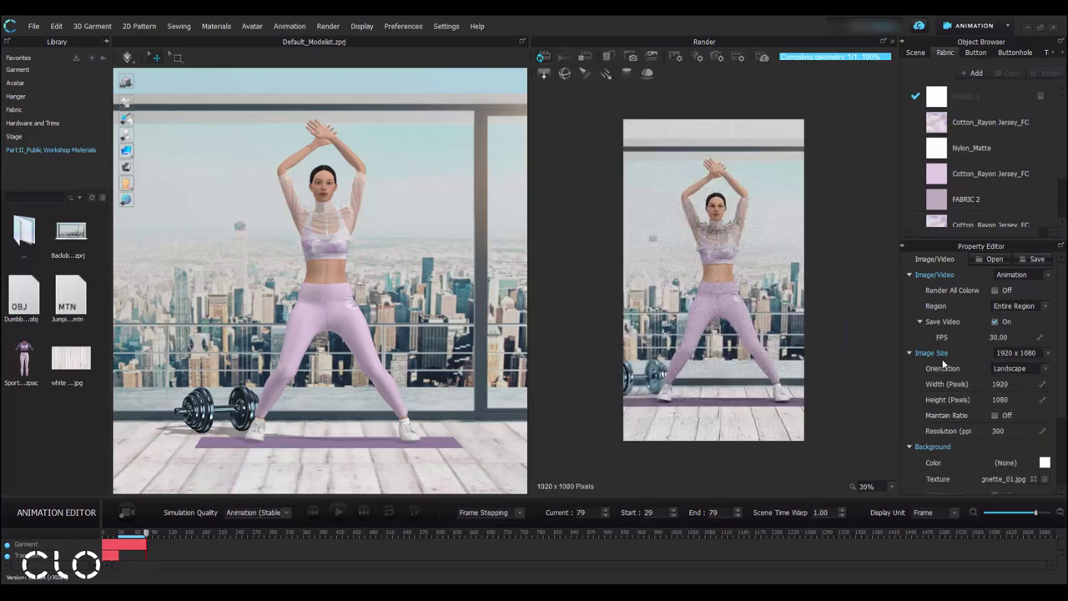
pyautogui.scroll(3, 350, 257)
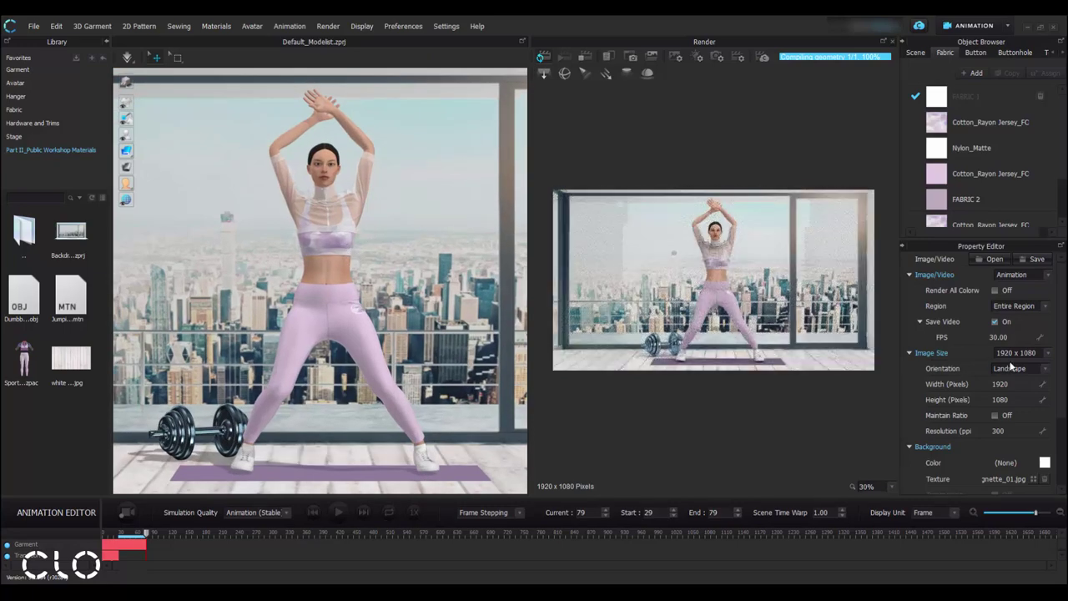
# - Set the render's video codec to Xvid Mpeg-4 and minimize the program window
pyautogui.scroll(-3, 988, 358)
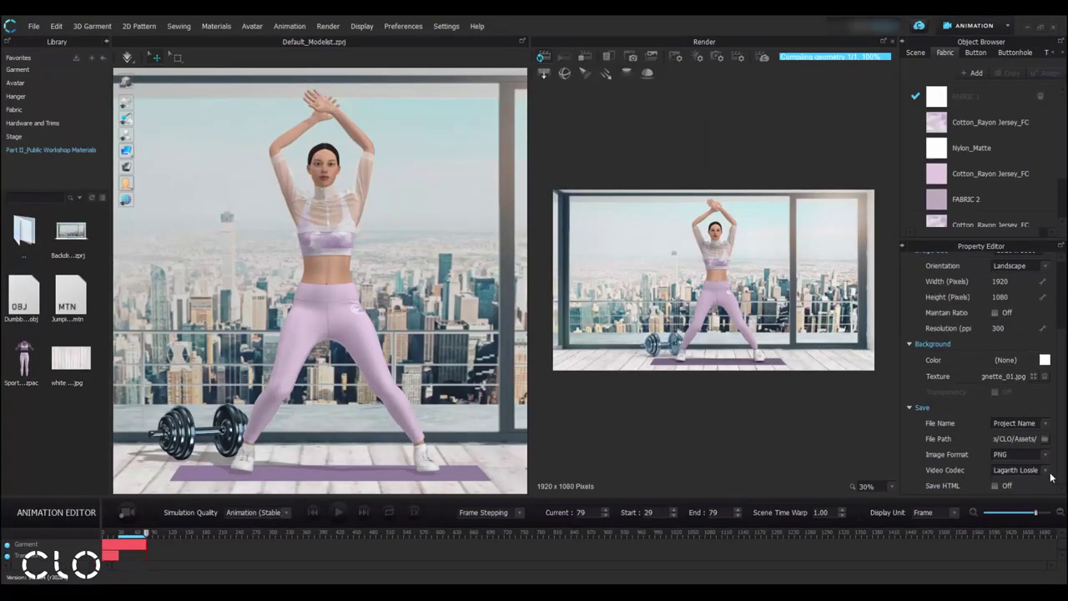
pyautogui.click(1047, 472)
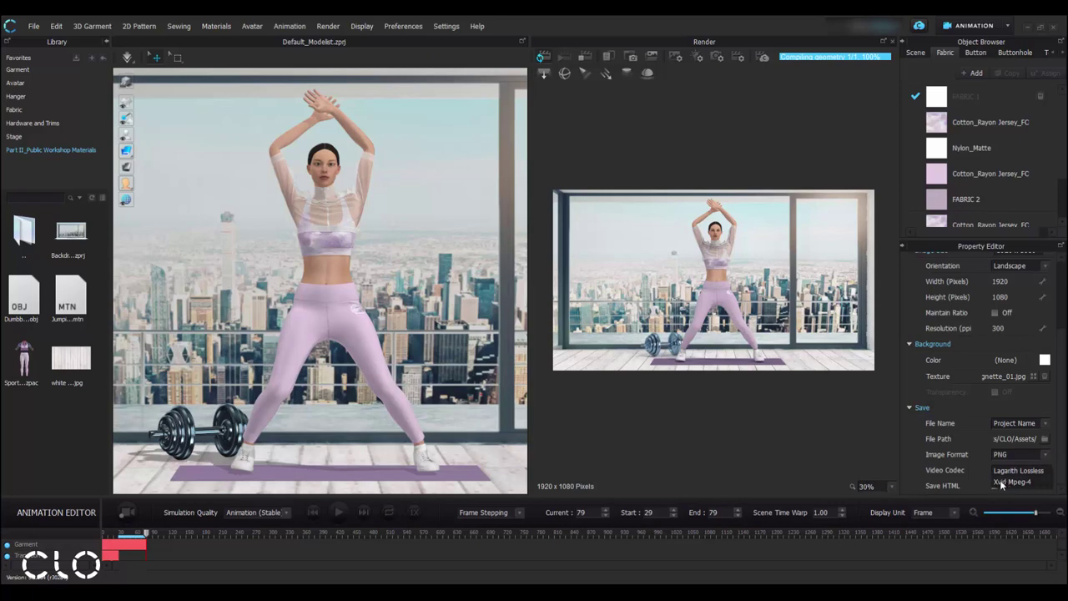
pyautogui.click(1010, 483)
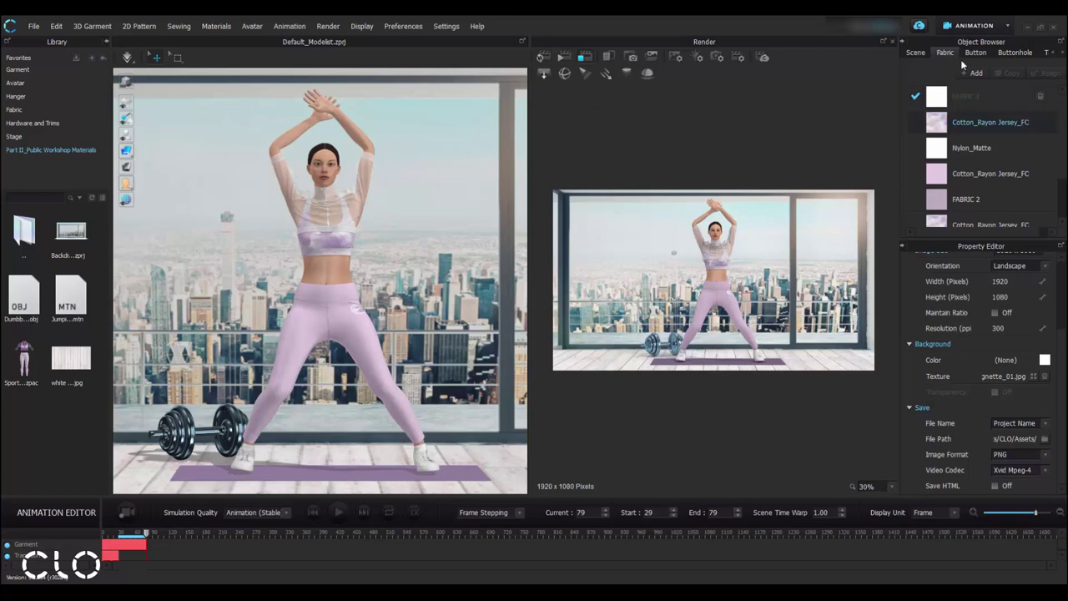
pyautogui.click(1027, 27)
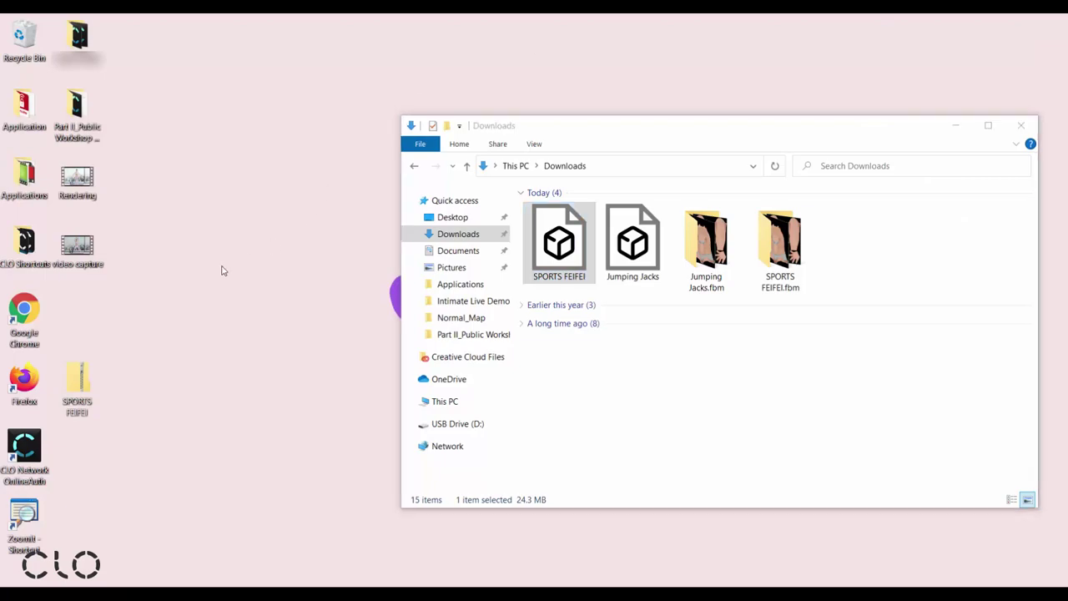